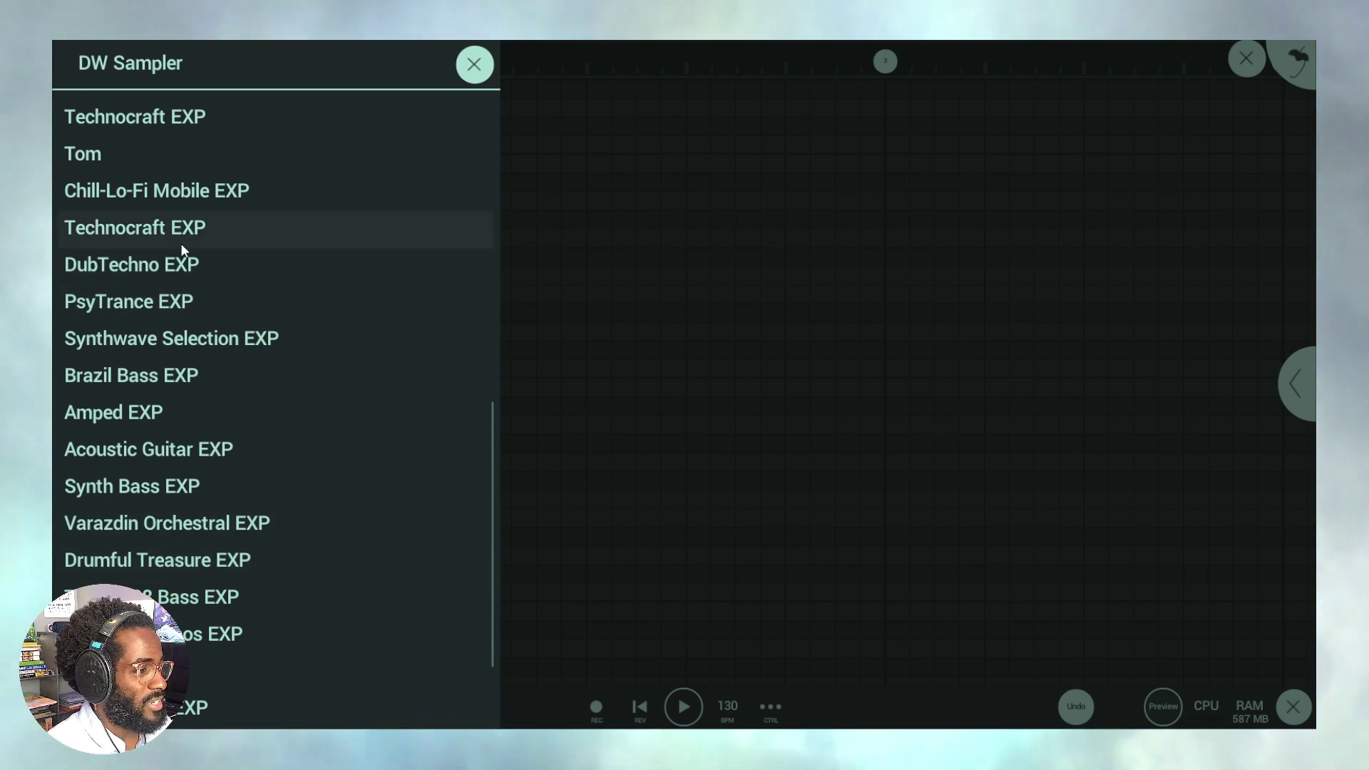
Step: Open the DubTechno EXP expansion folder in the DW Sampler preset browser
{"action": "left_click", "coordinate": [258, 264]}
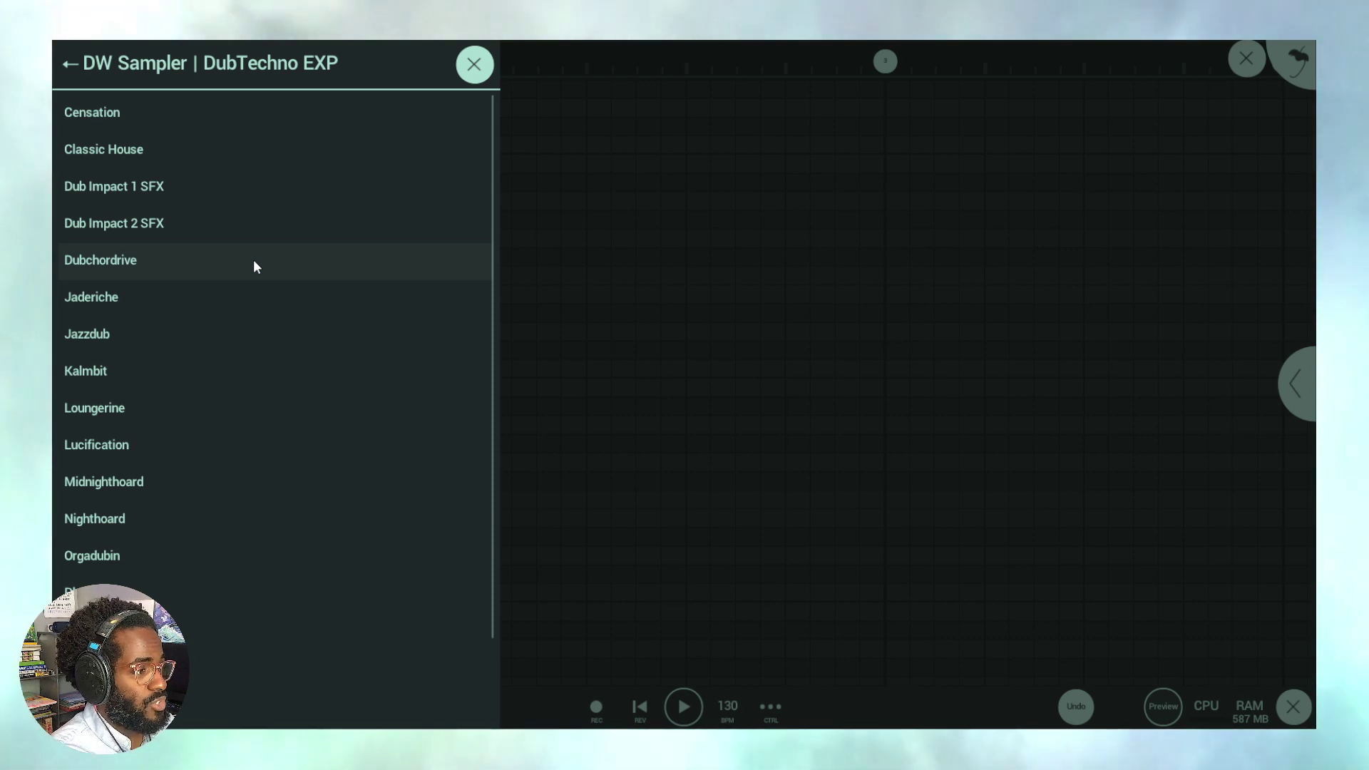
Step: Audition Loungerine, Kalmbit, Jazzdub and Nighthoard, then choose the Planetarian preset
{"action": "scroll", "coordinate": [215, 335], "scroll_direction": "down", "scroll_amount": 3}
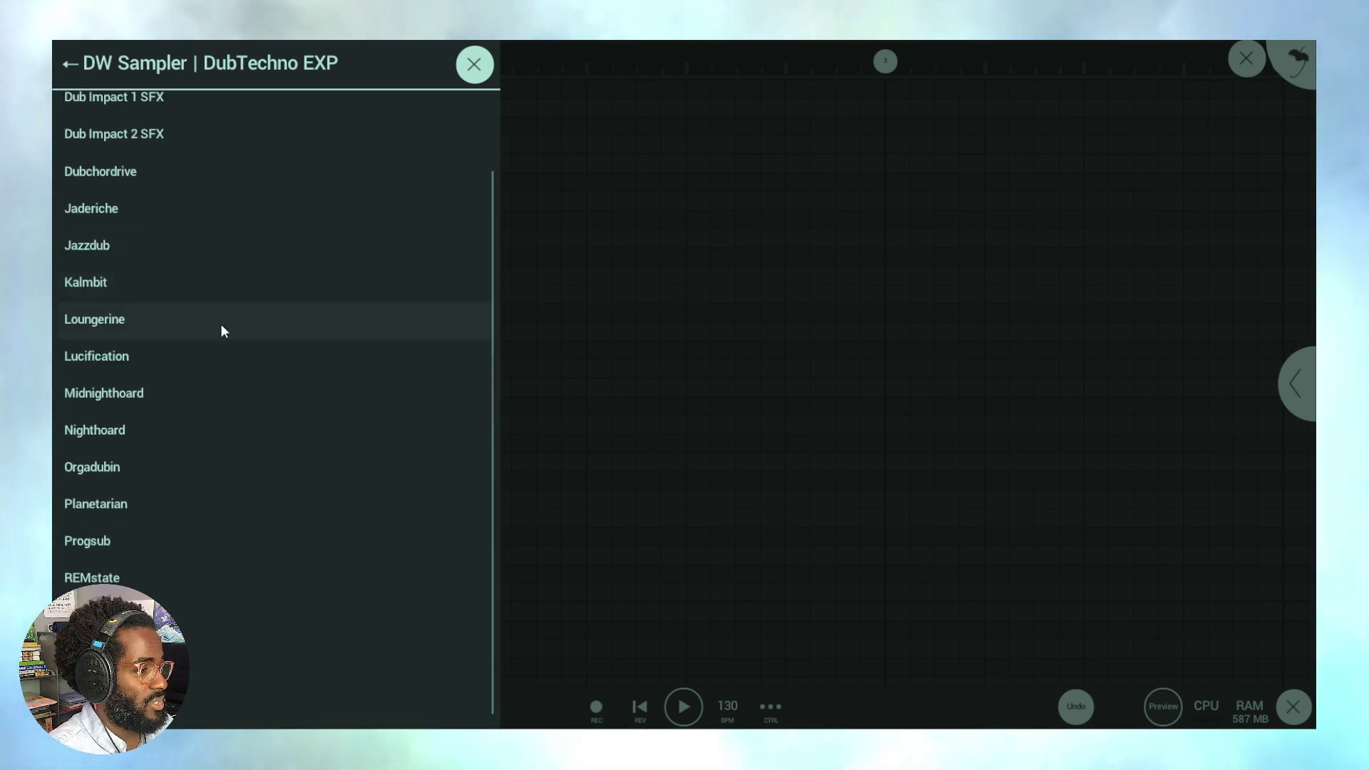
{"action": "scroll", "coordinate": [217, 642], "scroll_direction": "up", "scroll_amount": 3}
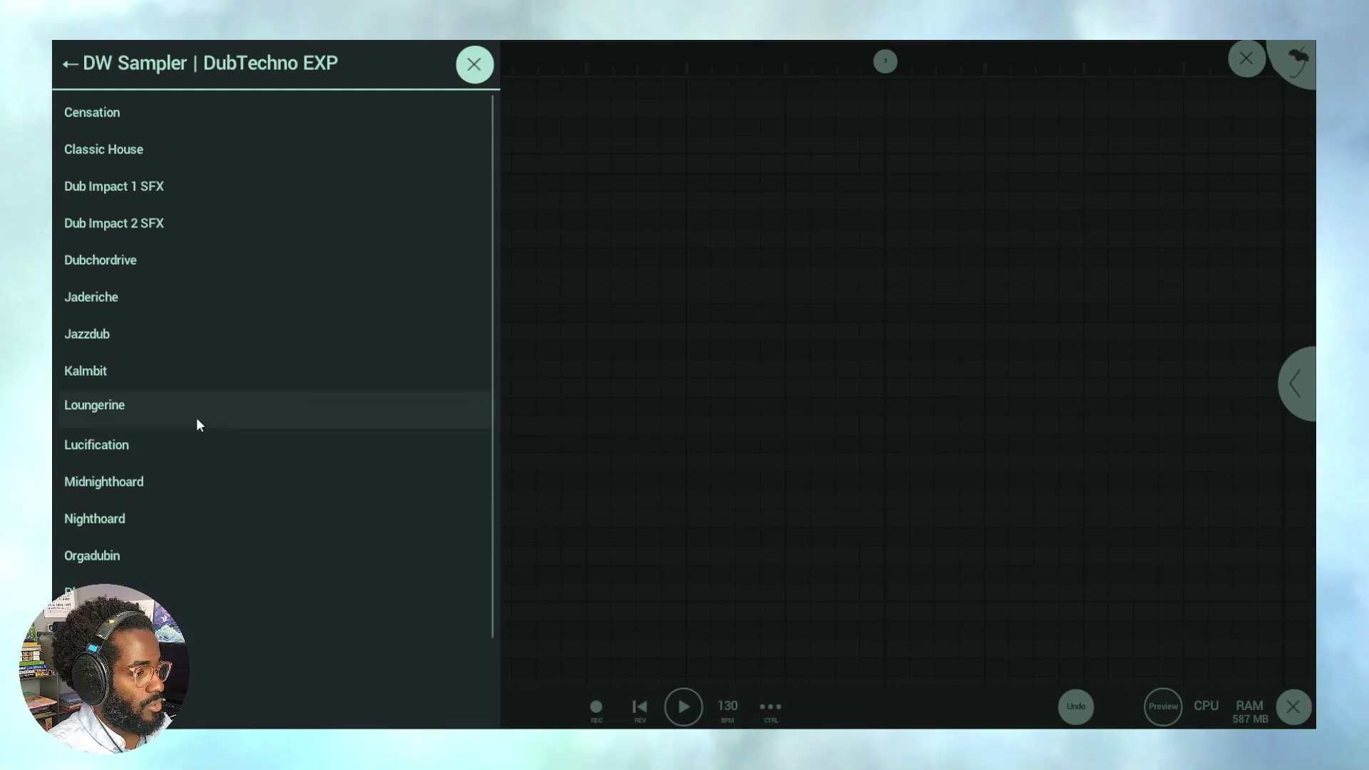
{"action": "left_click", "coordinate": [129, 421]}
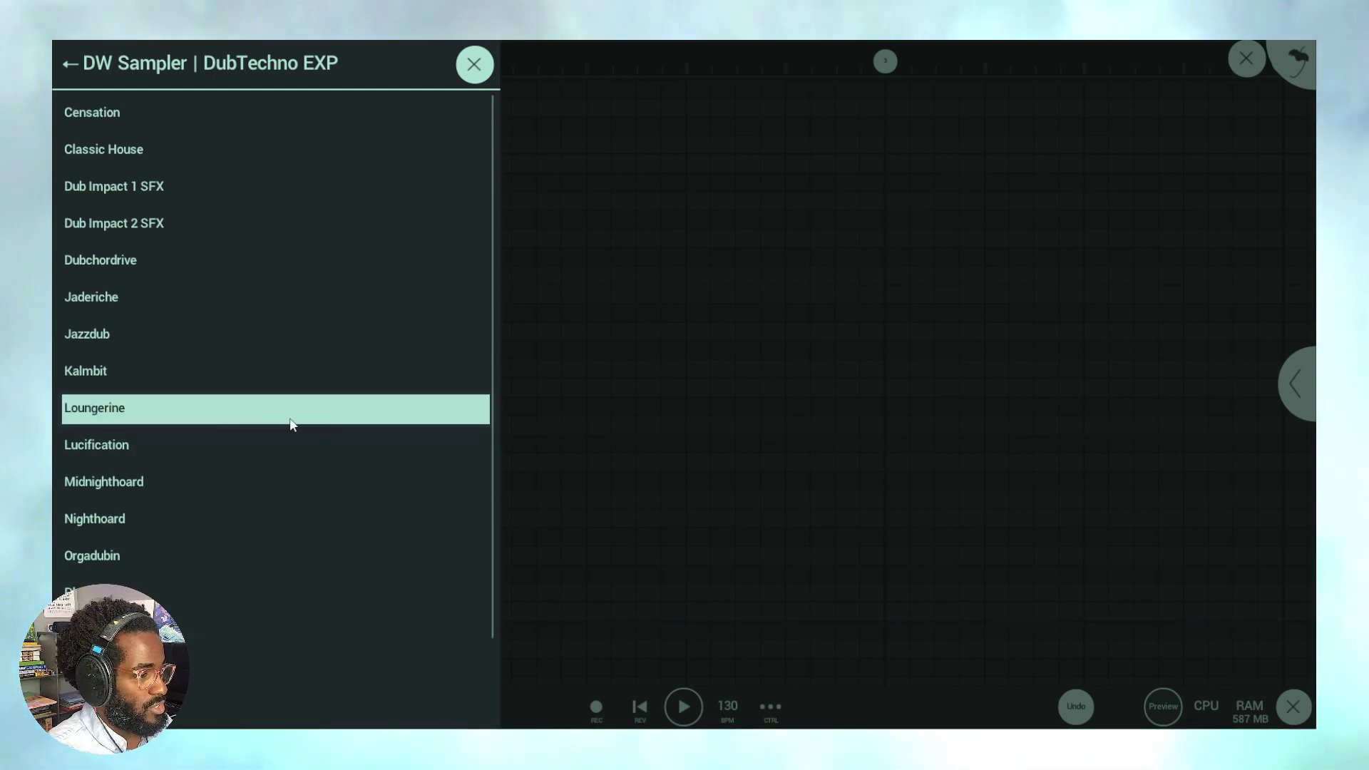
{"action": "left_click", "coordinate": [205, 381]}
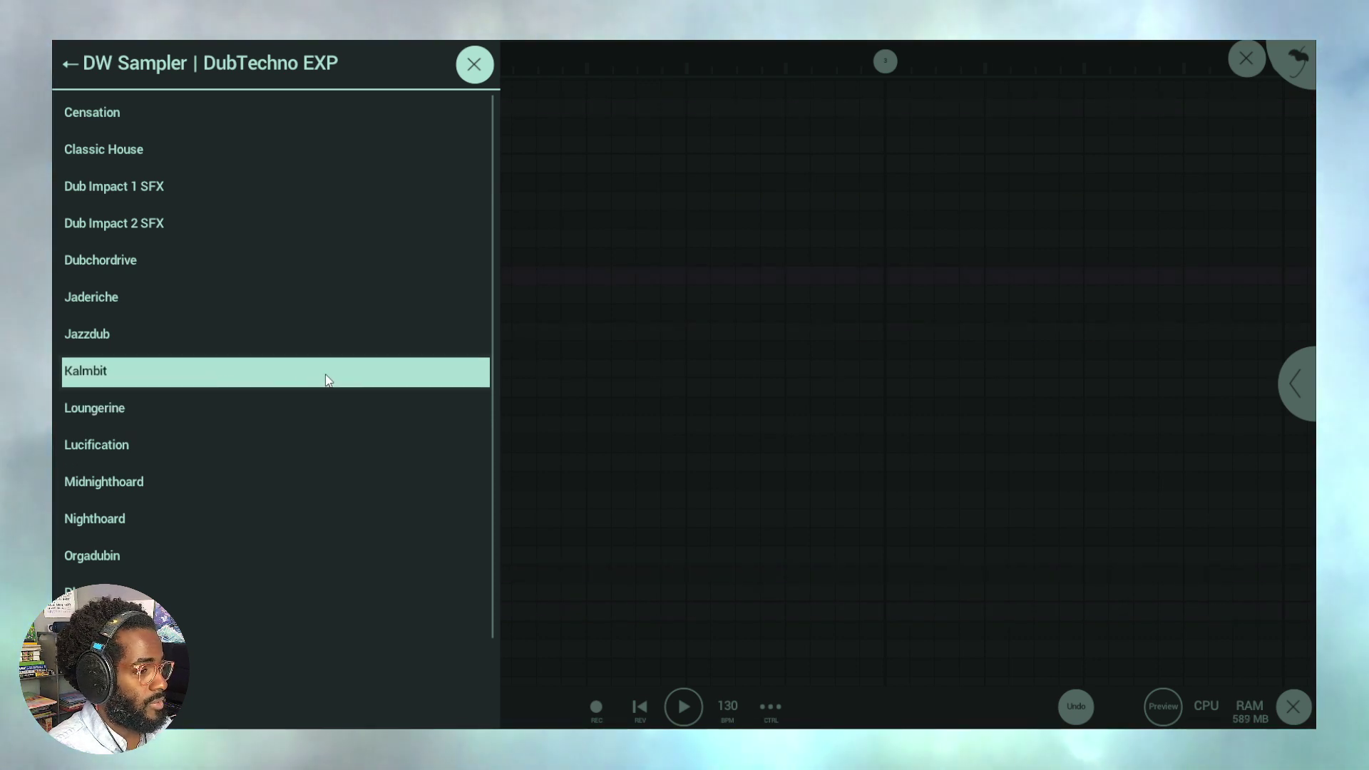
{"action": "left_click", "coordinate": [349, 333]}
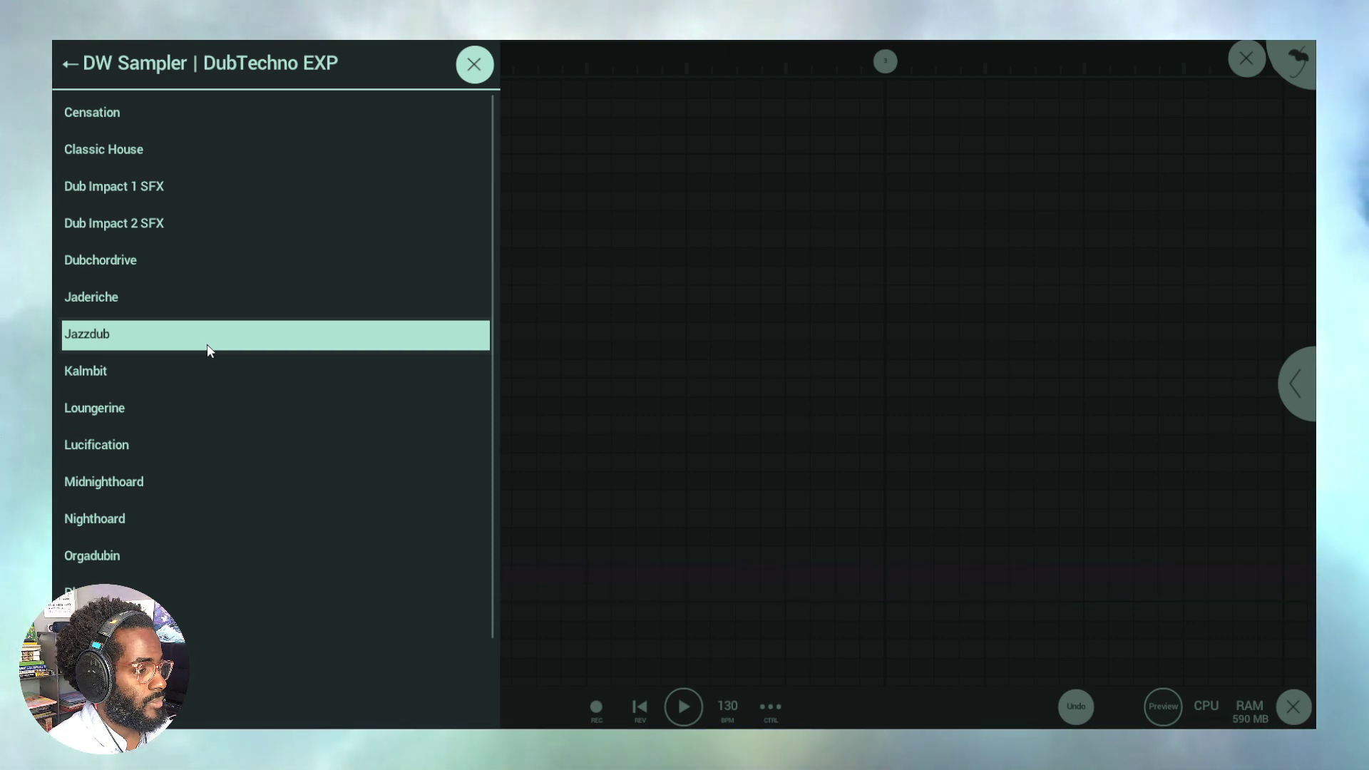
{"action": "left_click", "coordinate": [235, 523]}
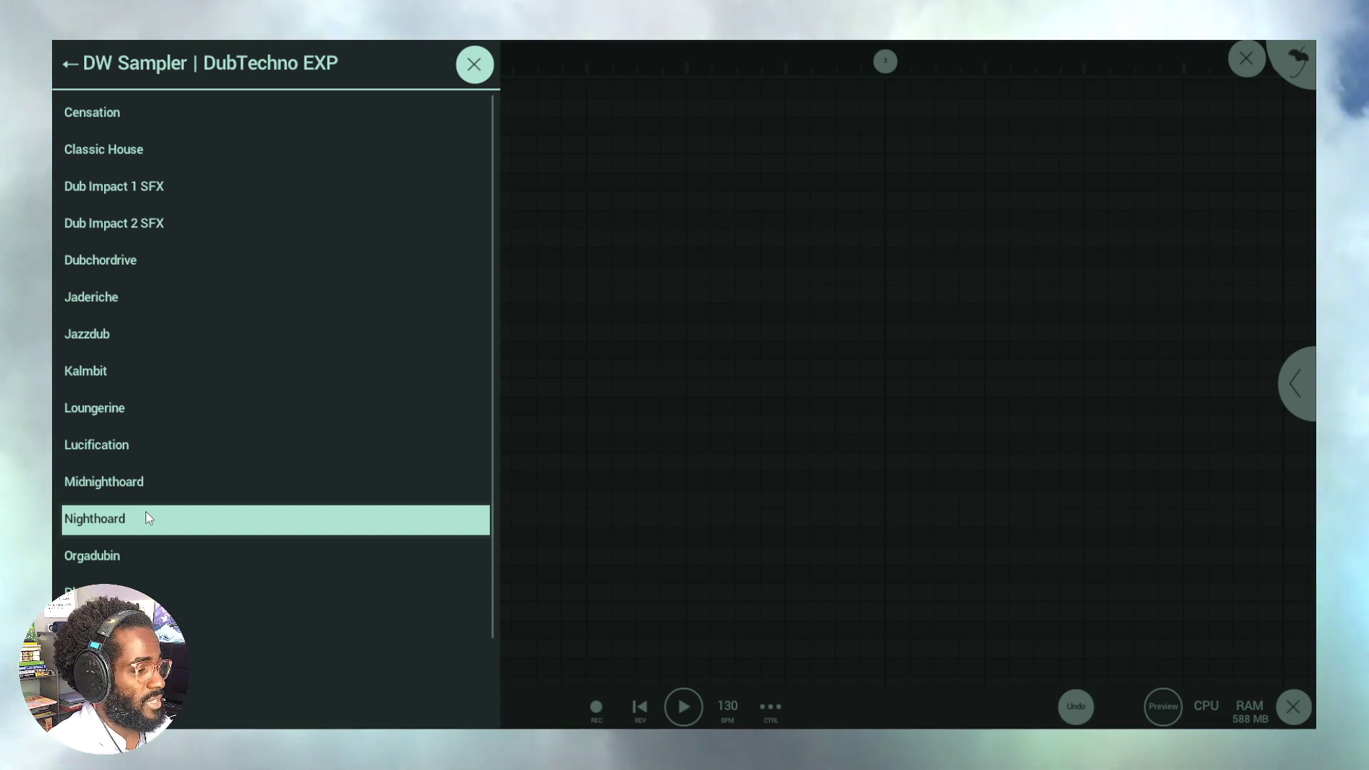
{"action": "left_click", "coordinate": [198, 603]}
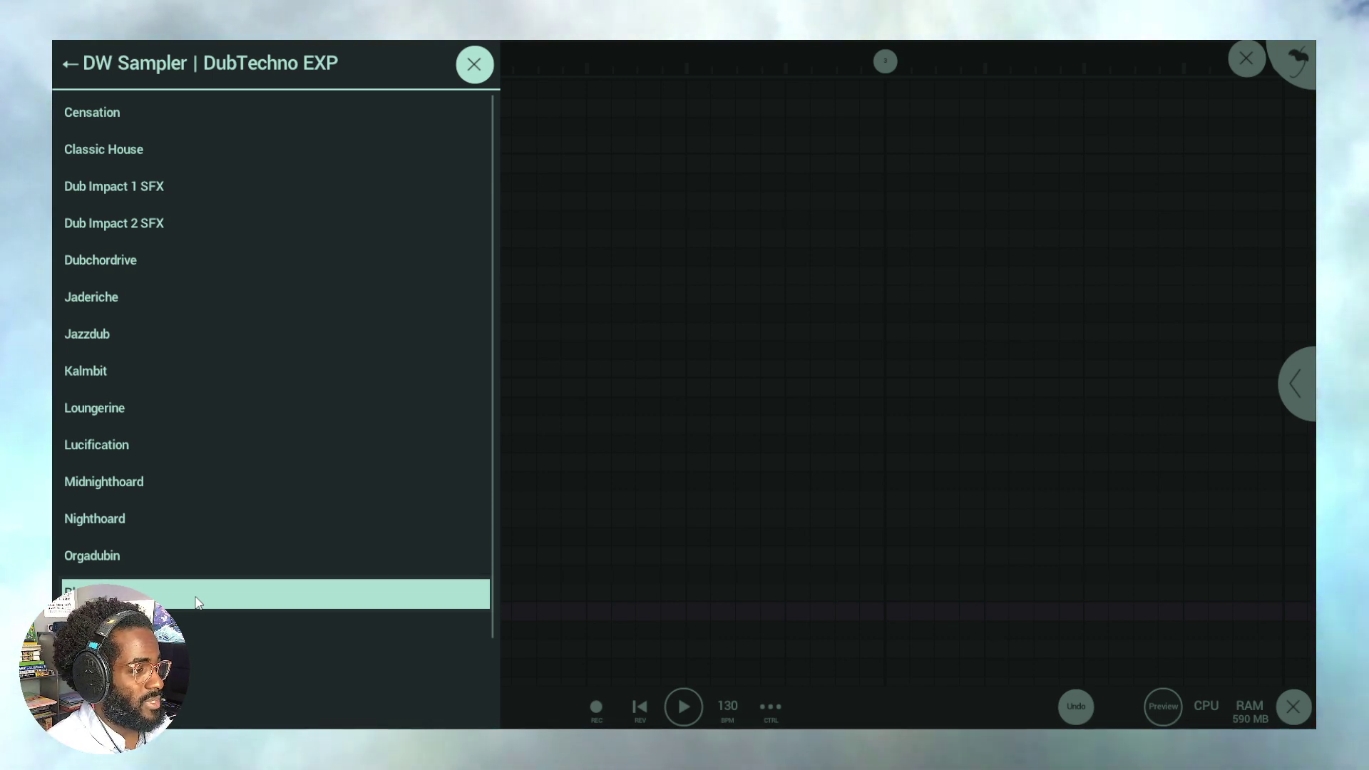
Step: Close the preset list and piano roll, then play back the Oceanography 130 G M song
{"action": "left_click", "coordinate": [929, 272]}
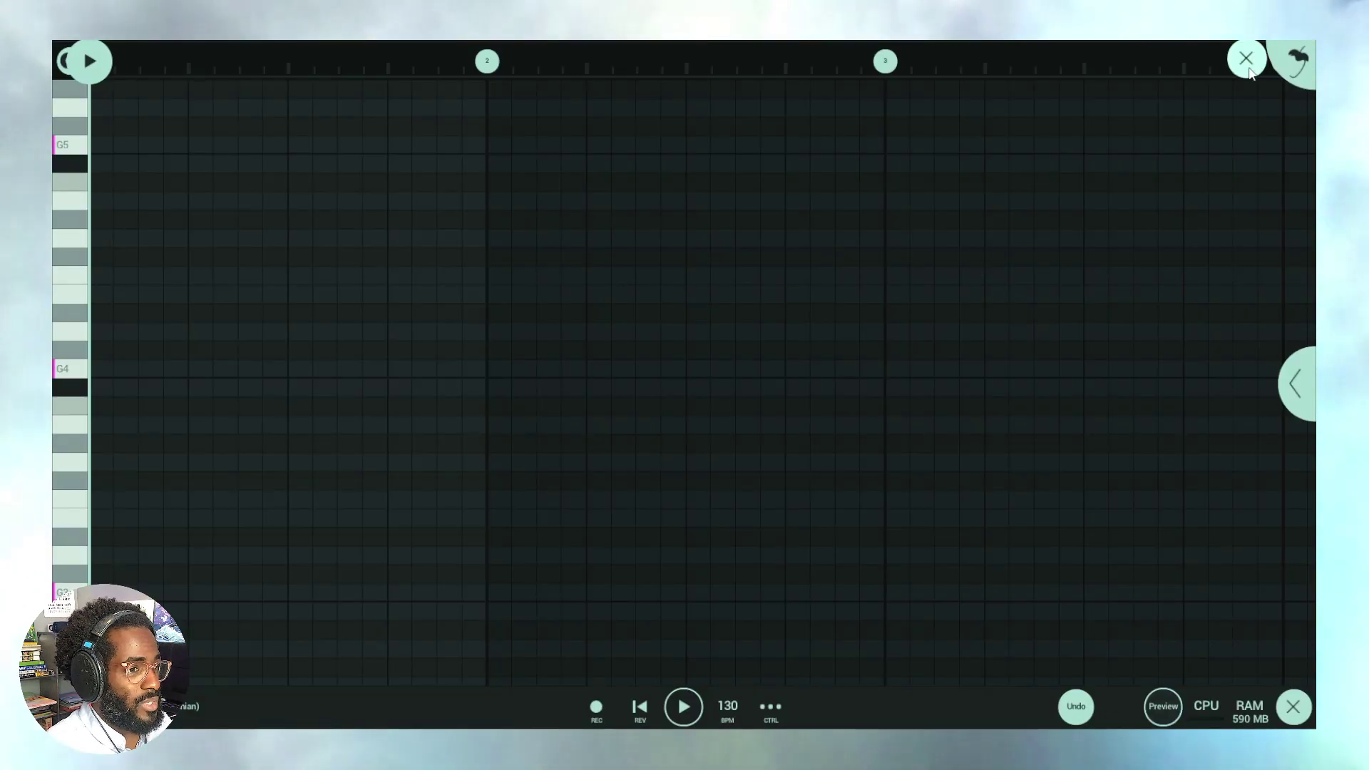
{"action": "left_click", "coordinate": [1247, 59]}
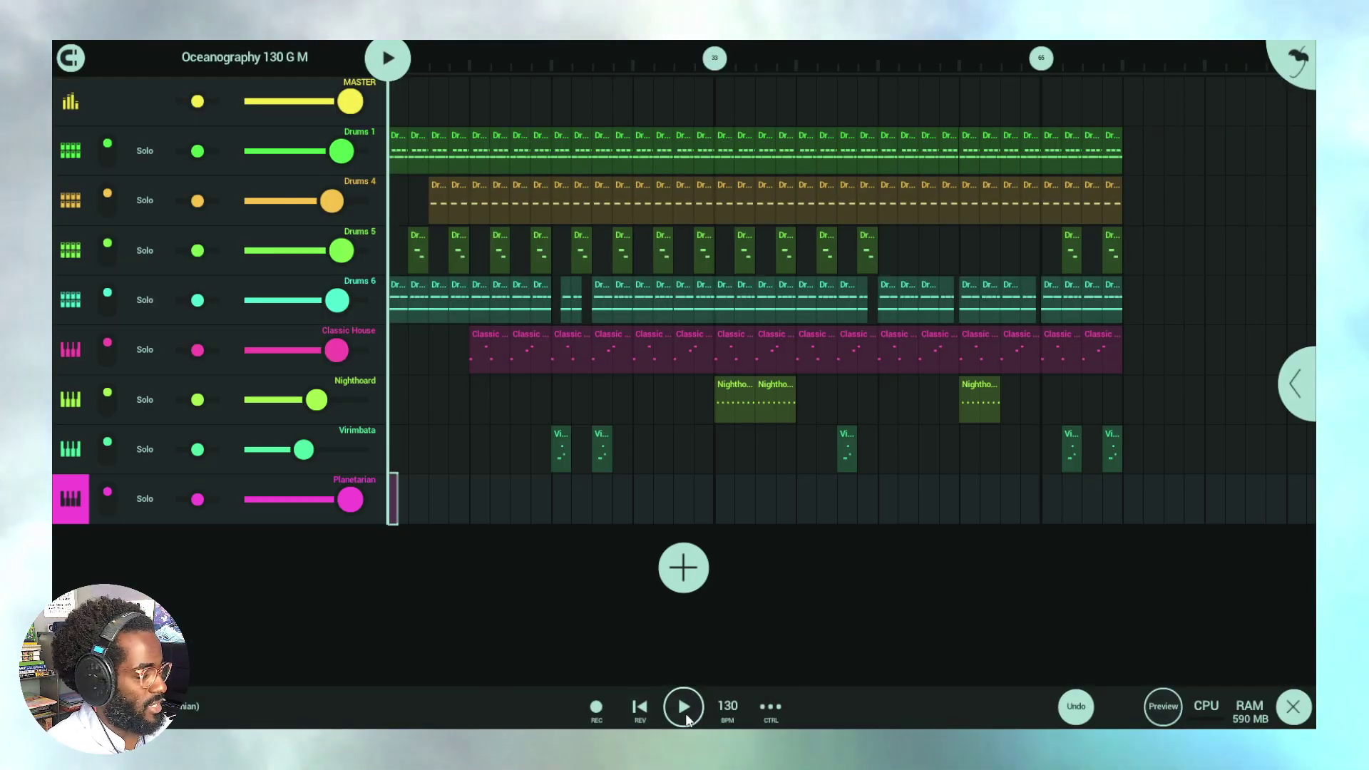
{"action": "left_click", "coordinate": [670, 695]}
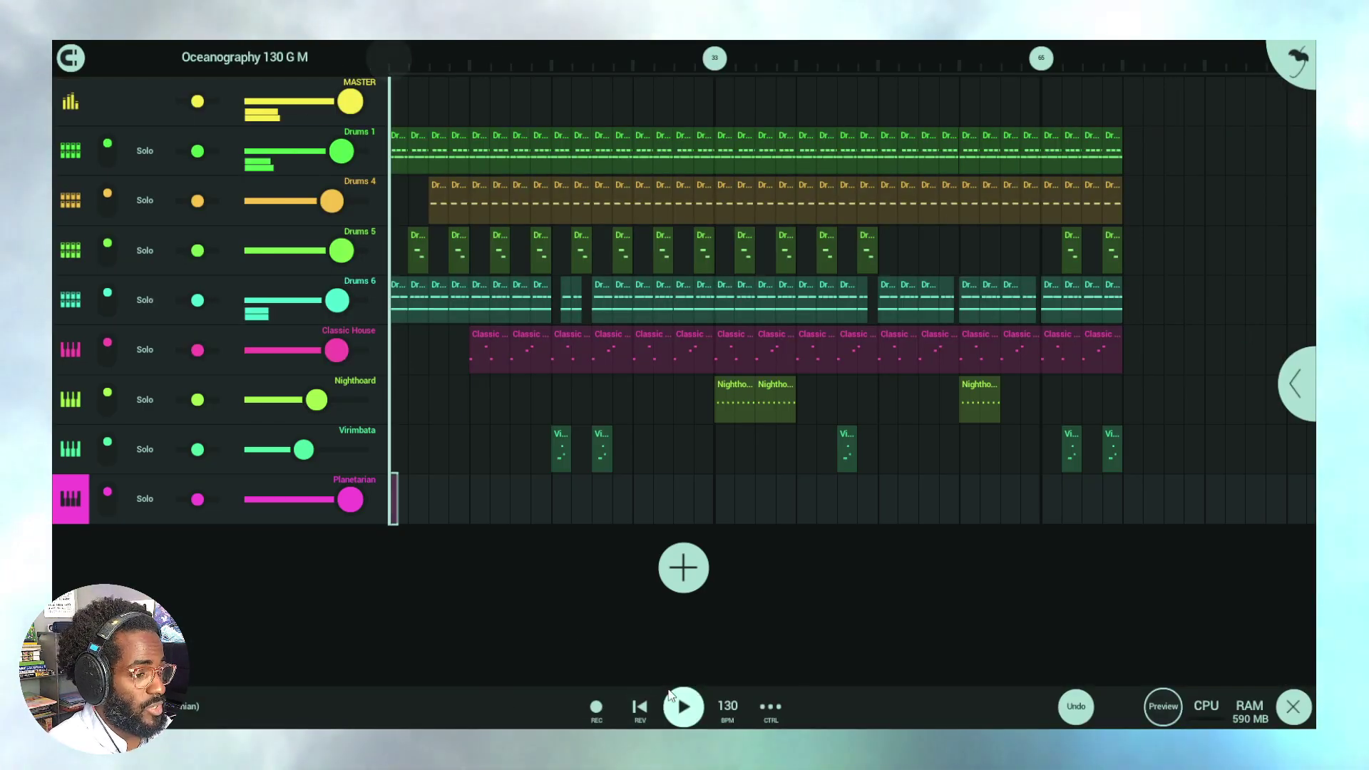
{"action": "left_click", "coordinate": [395, 511]}
{"action": "left_click", "coordinate": [465, 444]}
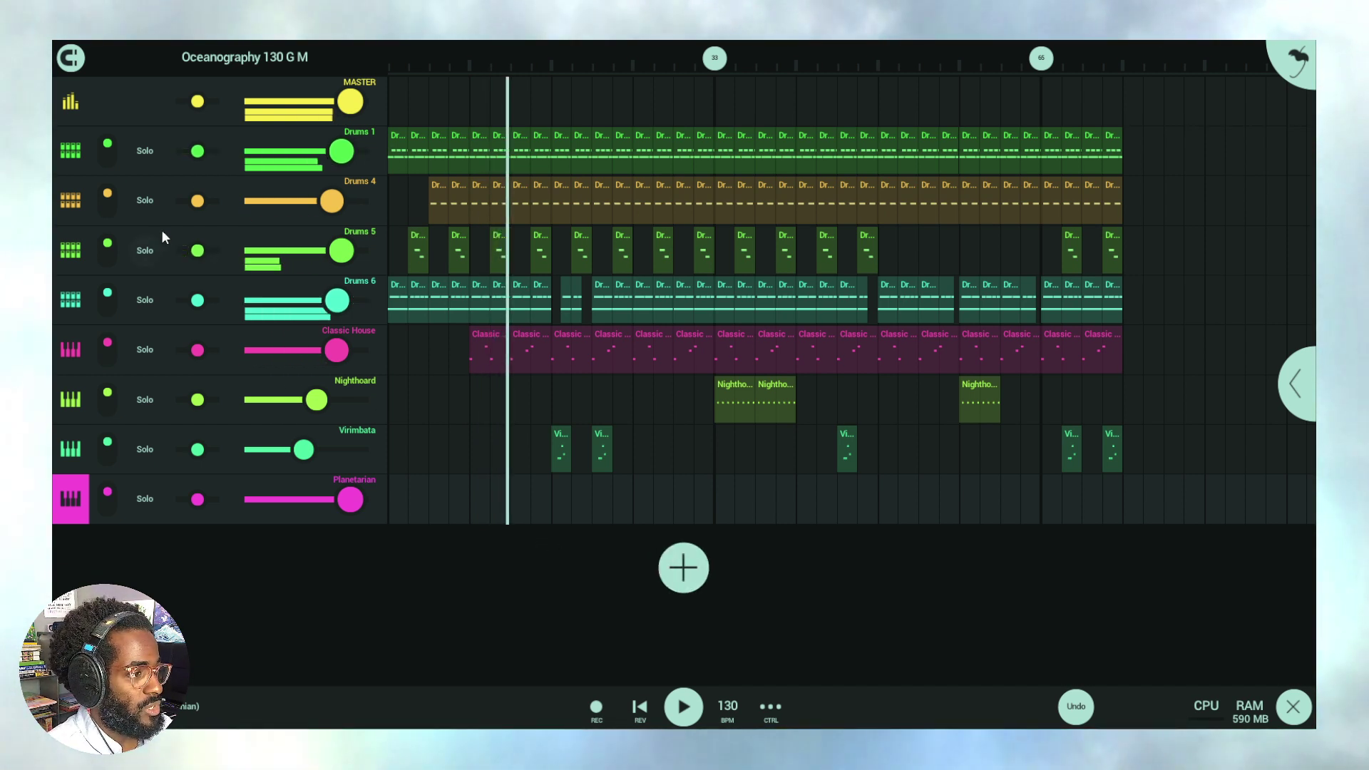
{"action": "left_click", "coordinate": [71, 153]}
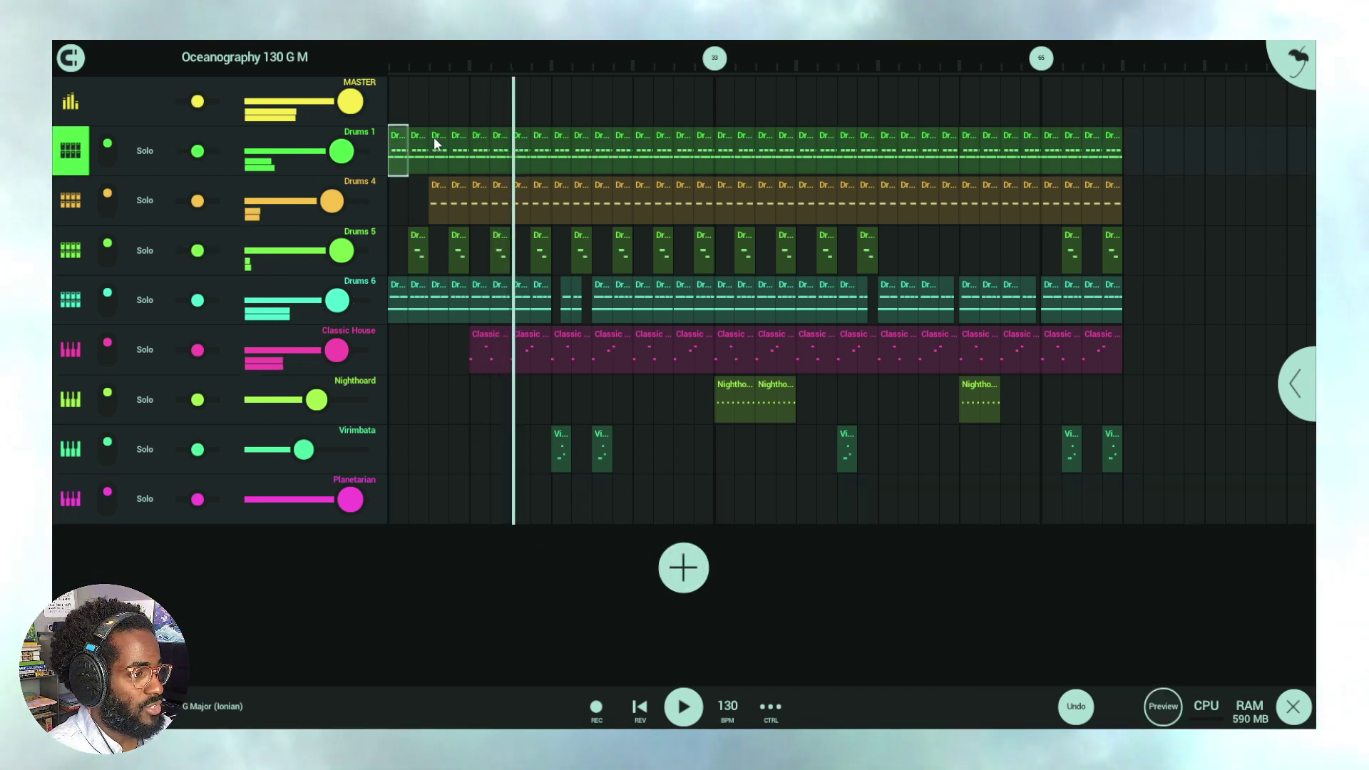
Step: Preview the Drums 1 snare pad, return to the song, and lower Virimbata's volume slightly
{"action": "left_click", "coordinate": [392, 160]}
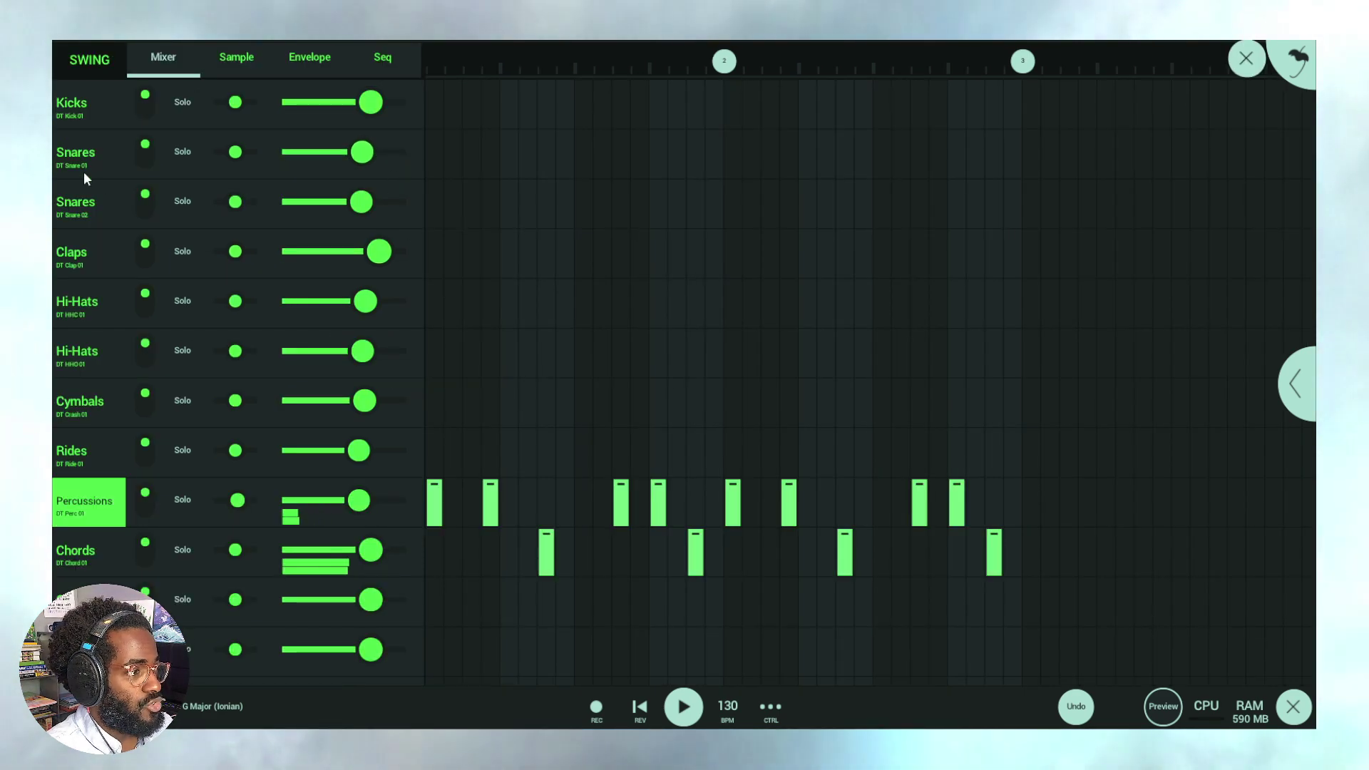
{"action": "left_click_drag", "start_coordinate": [567, 716], "coordinate": [549, 433]}
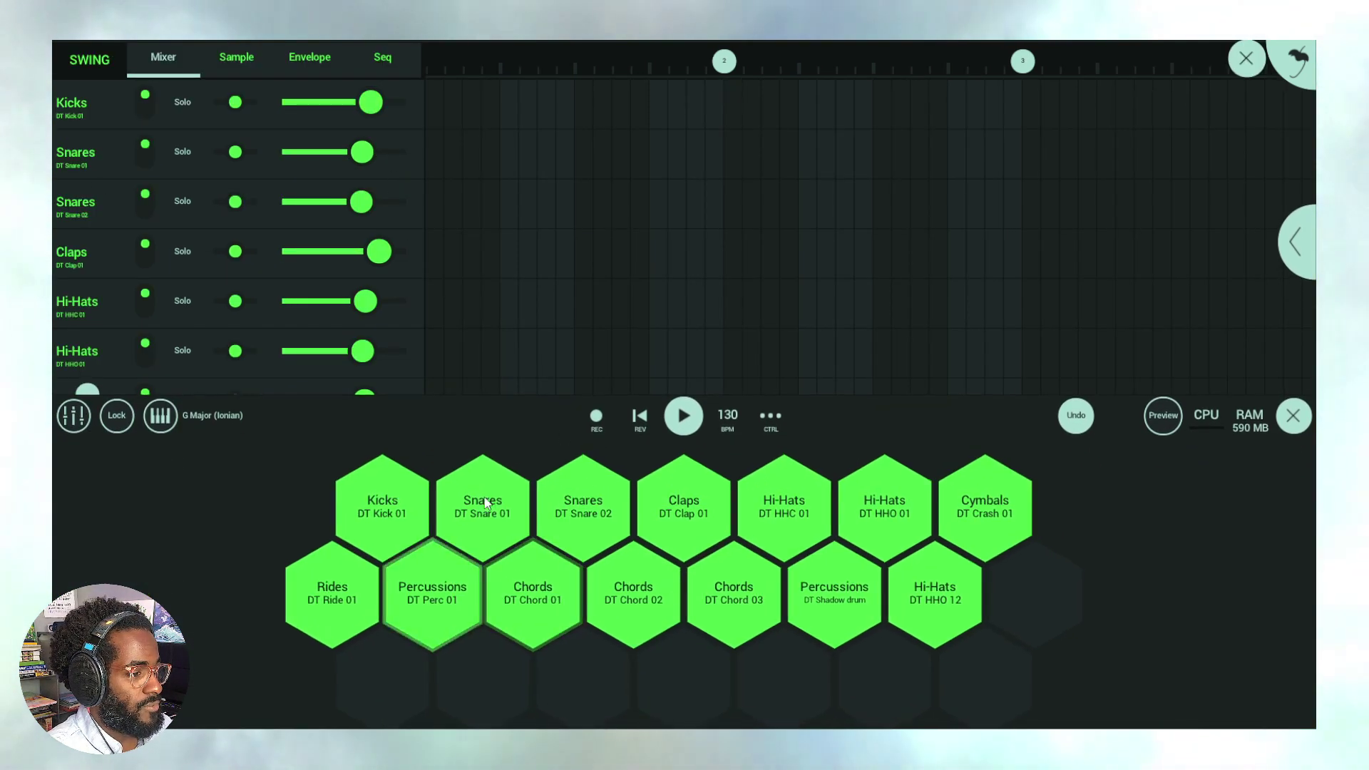
{"action": "left_click", "coordinate": [492, 521]}
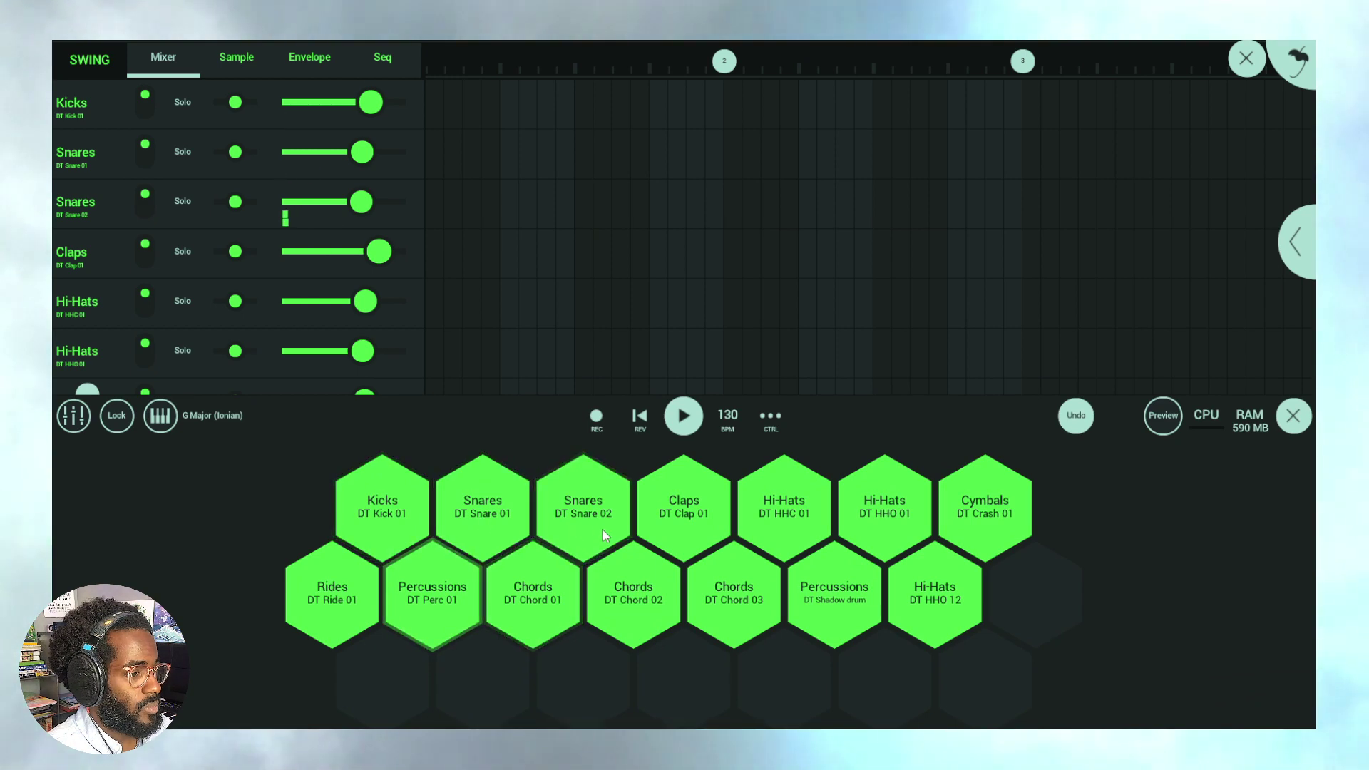
{"action": "left_click_drag", "start_coordinate": [861, 425], "coordinate": [1141, 550]}
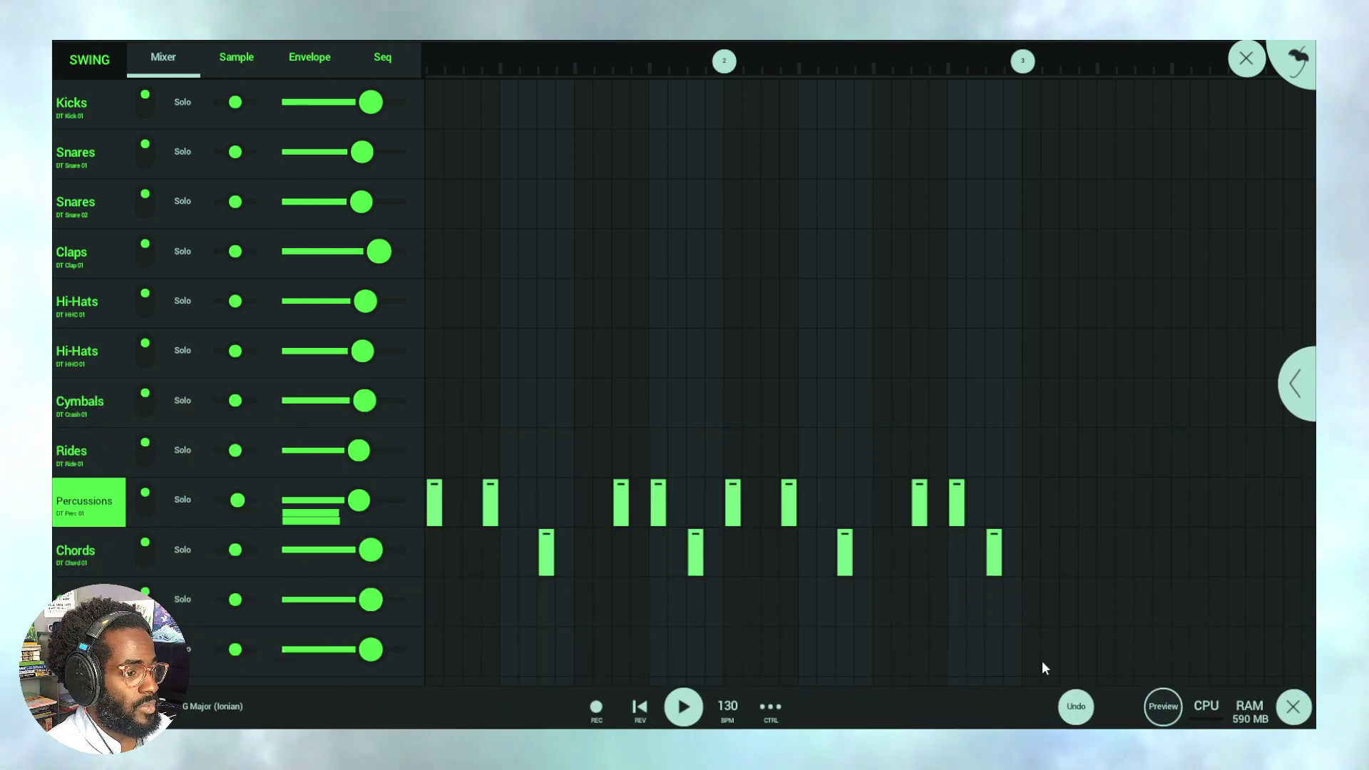
{"action": "left_click", "coordinate": [1247, 60]}
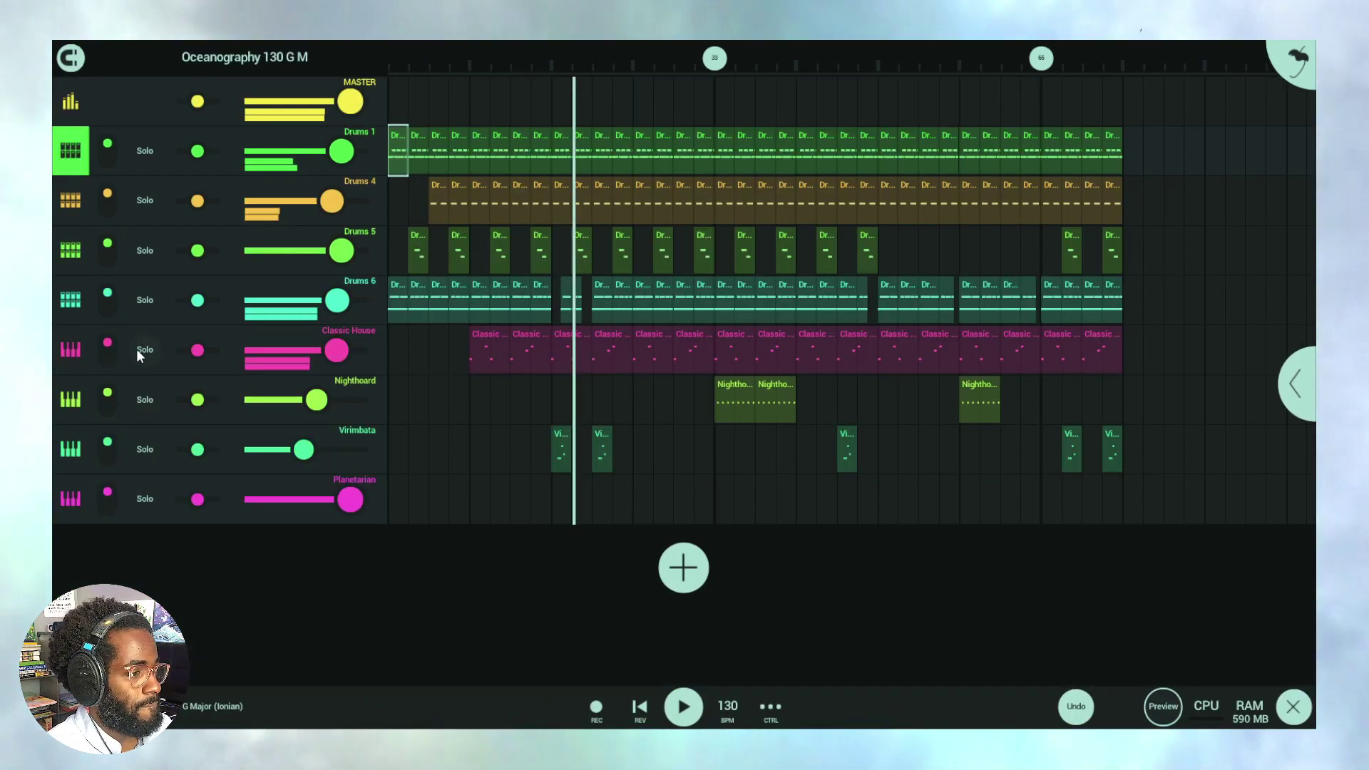
{"action": "left_click_drag", "start_coordinate": [361, 448], "coordinate": [355, 448]}
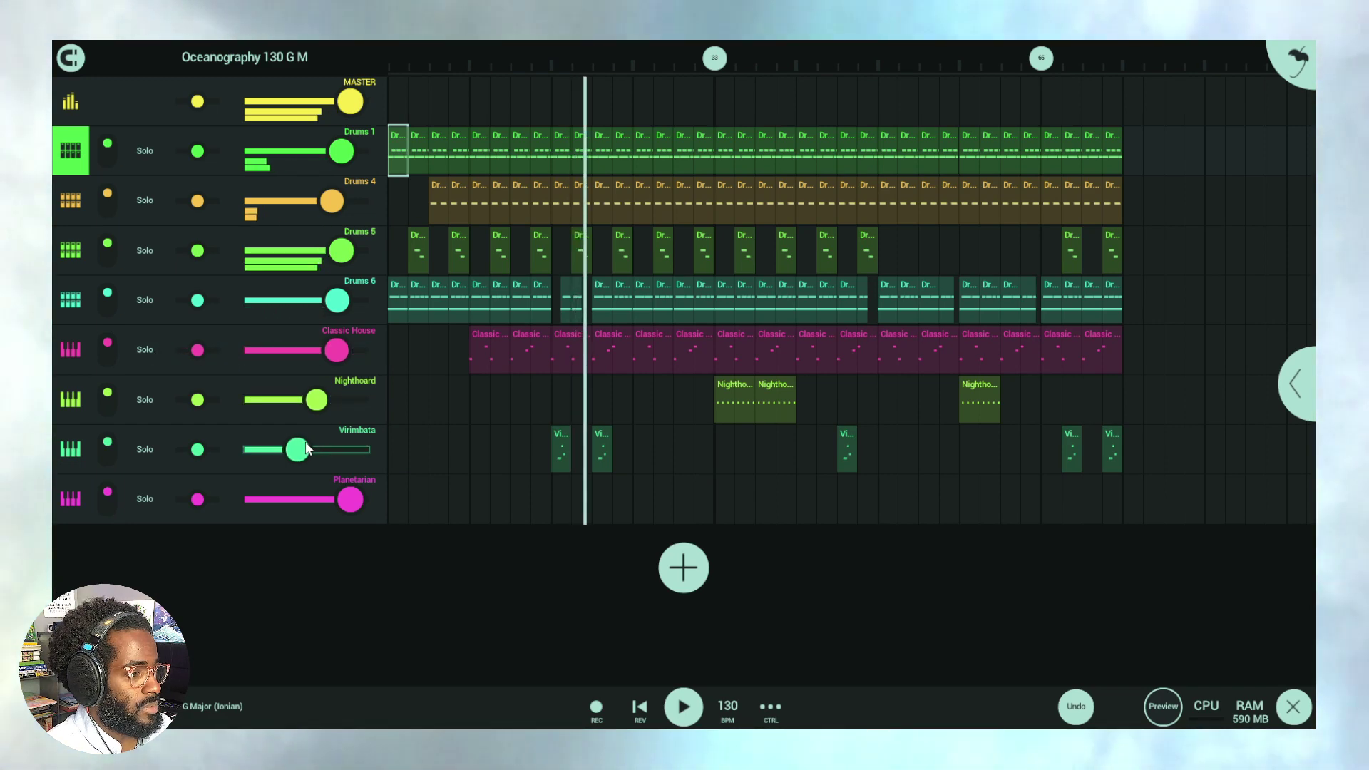
Step: Add a new DubTechno drum track and preview its Cymbals and DT Clap 10 pads
{"action": "left_click", "coordinate": [698, 563]}
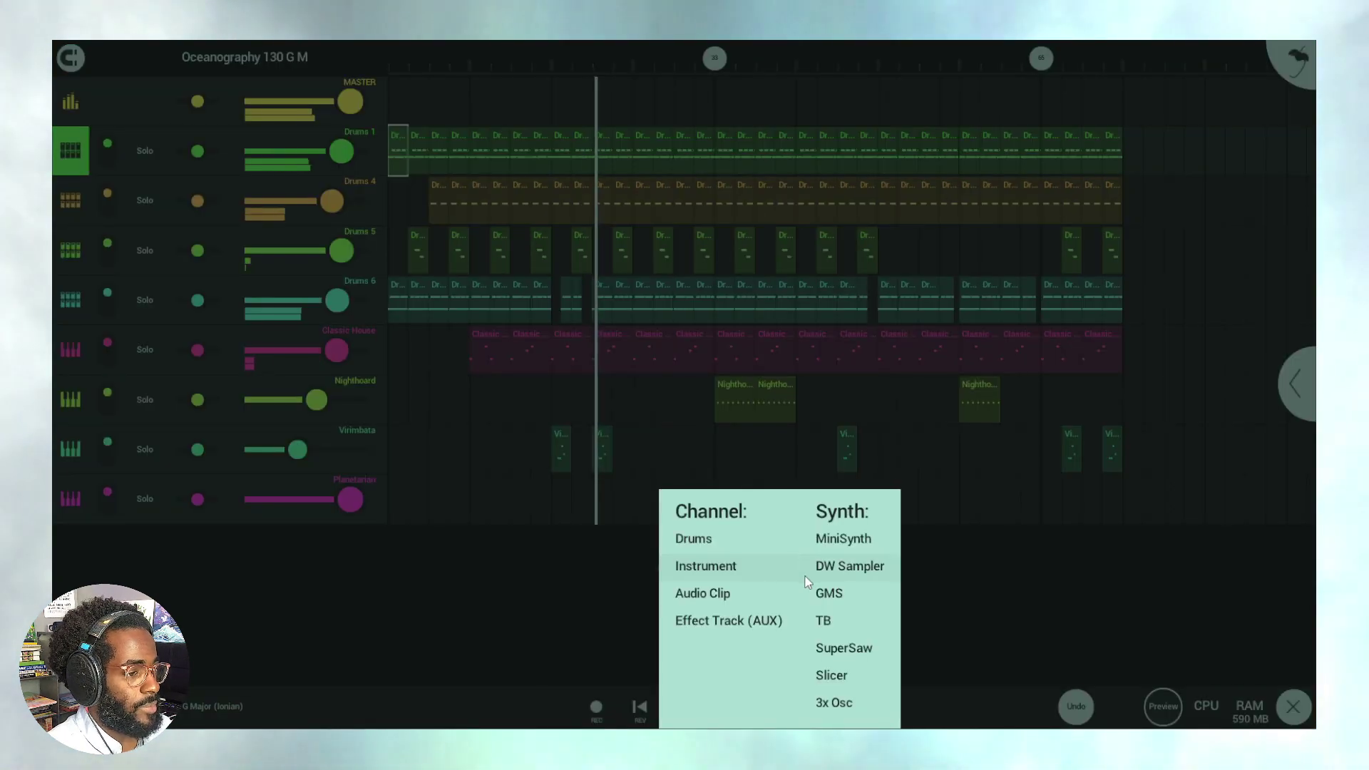
{"action": "left_click", "coordinate": [720, 542]}
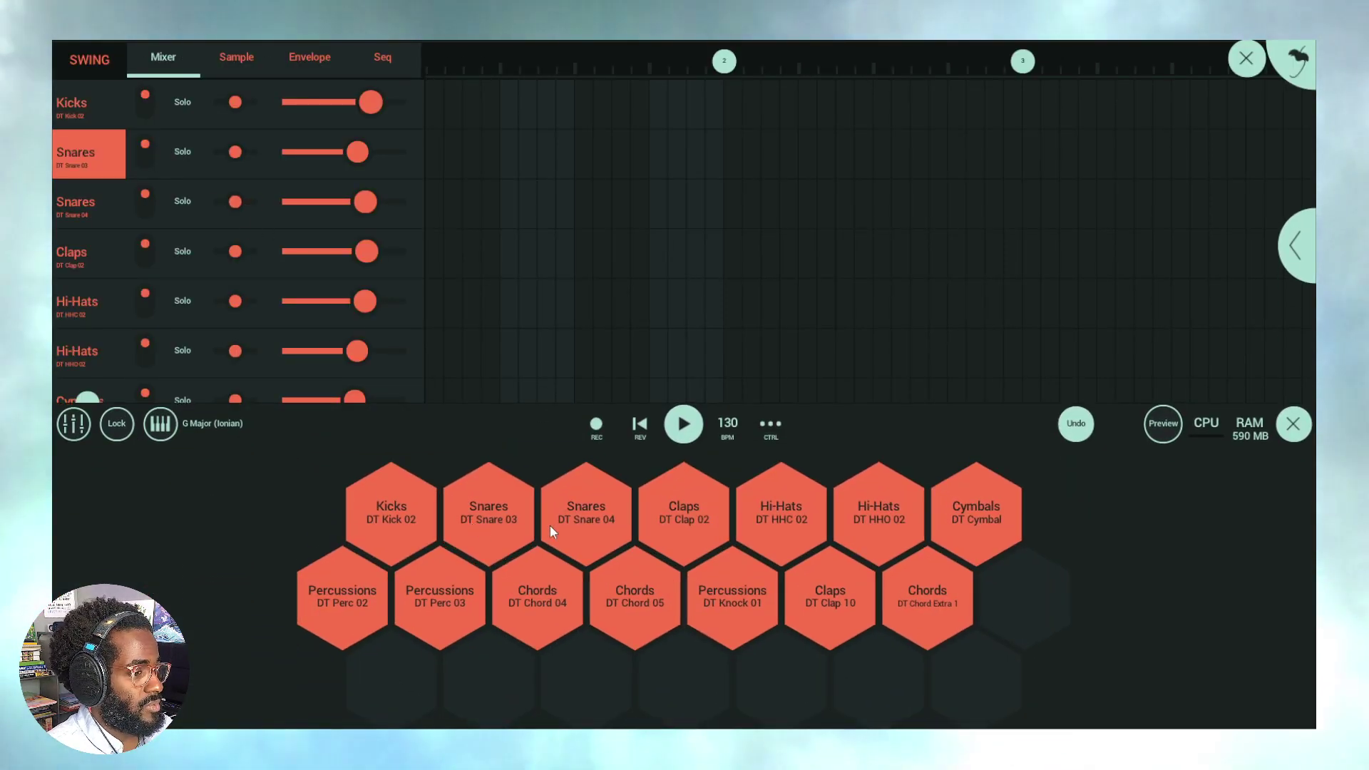
{"action": "left_click", "coordinate": [970, 517]}
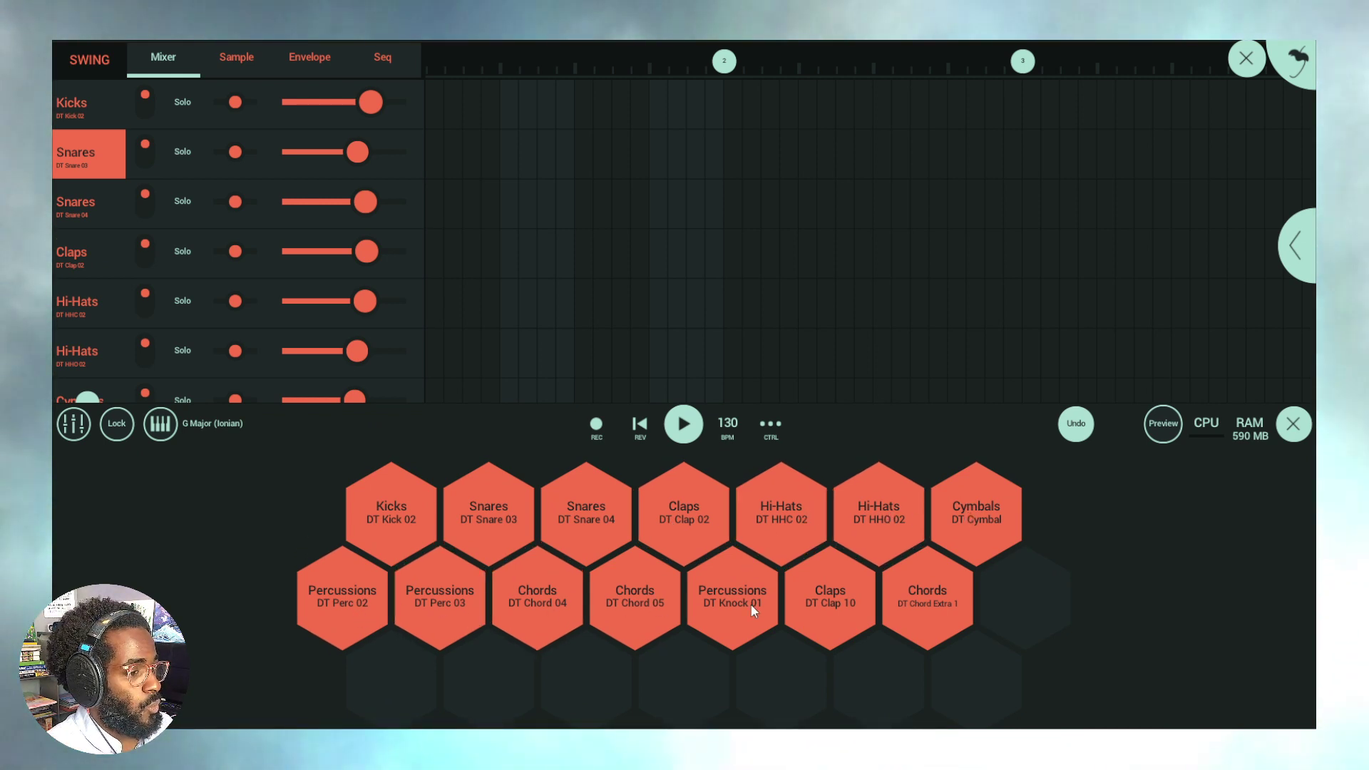
{"action": "left_click", "coordinate": [856, 604]}
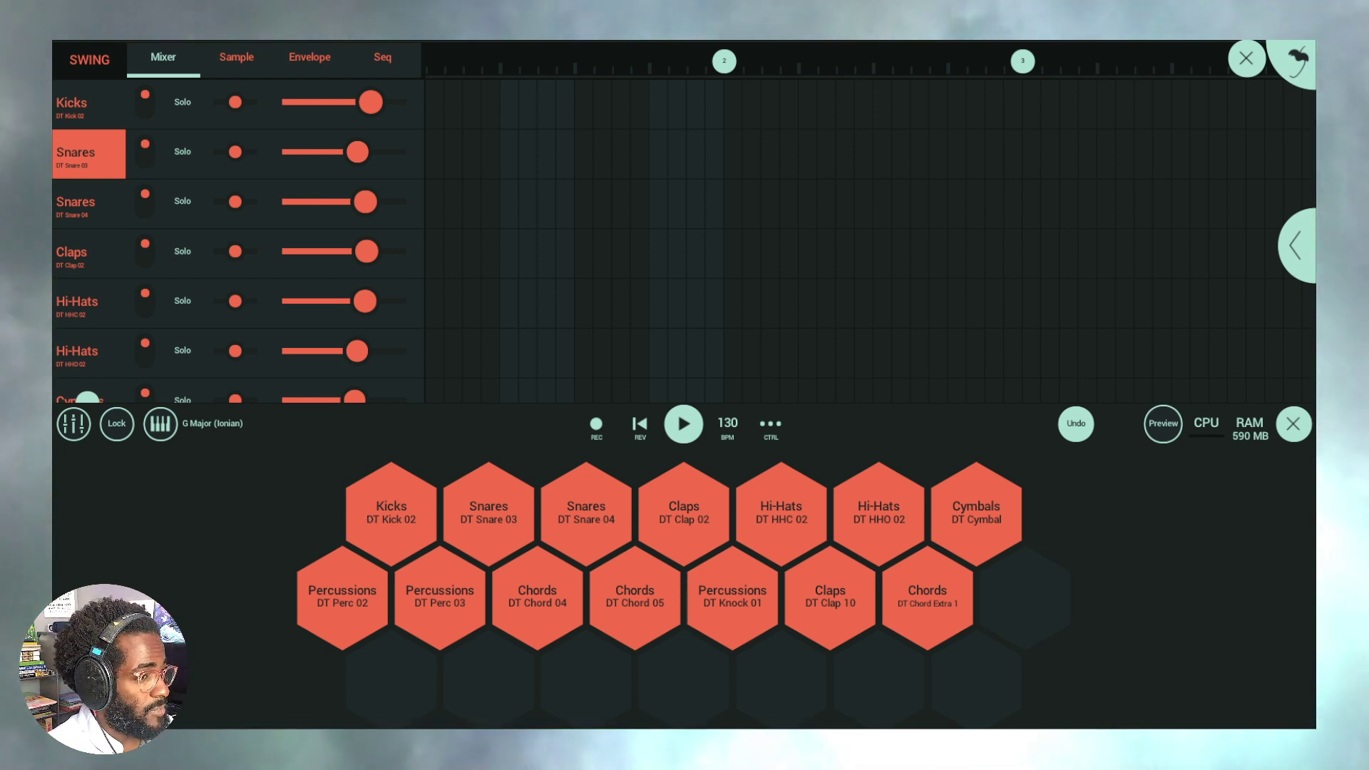
Step: Return to the song and stretch the empty Drums 12 clip across the full song length
{"action": "left_click", "coordinate": [1247, 63]}
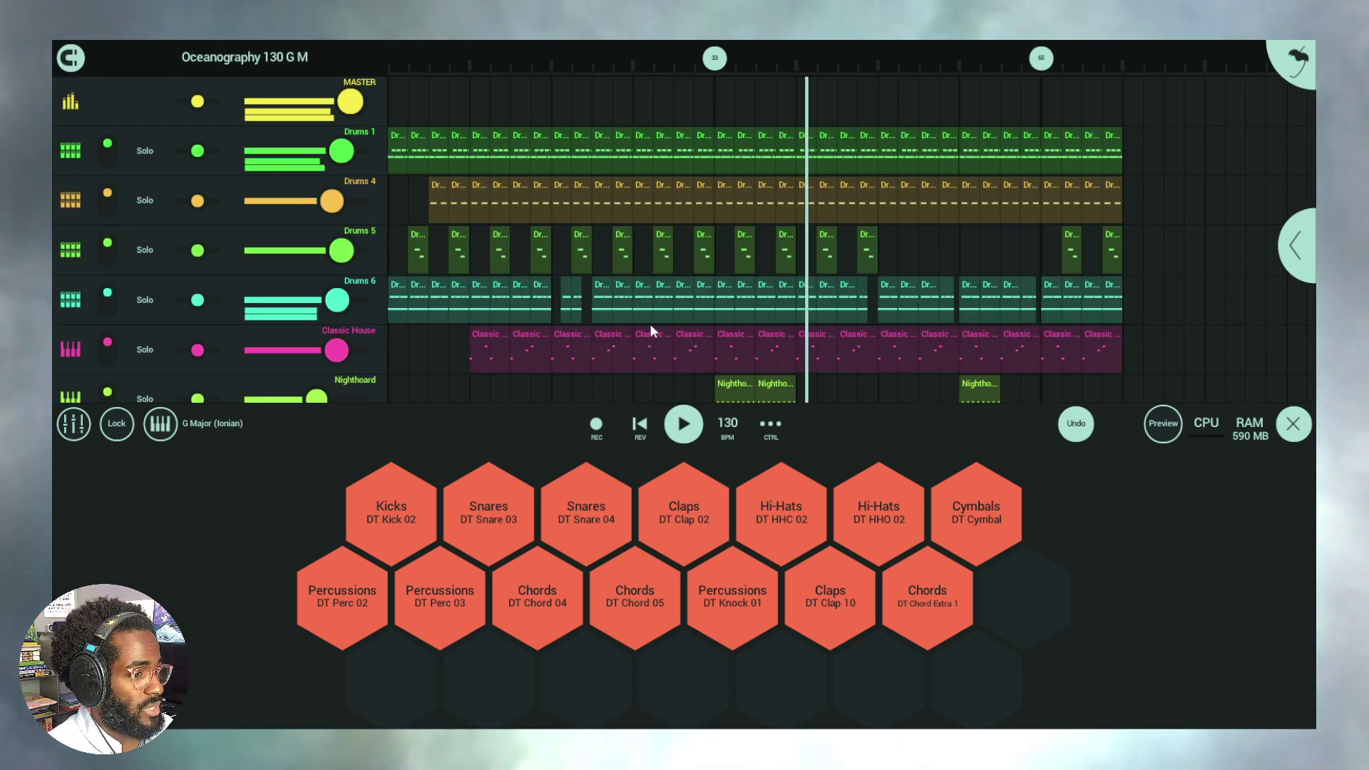
{"action": "scroll", "coordinate": [645, 324], "scroll_direction": "down", "scroll_amount": 3}
{"action": "left_click_drag", "start_coordinate": [894, 434], "coordinate": [808, 675]}
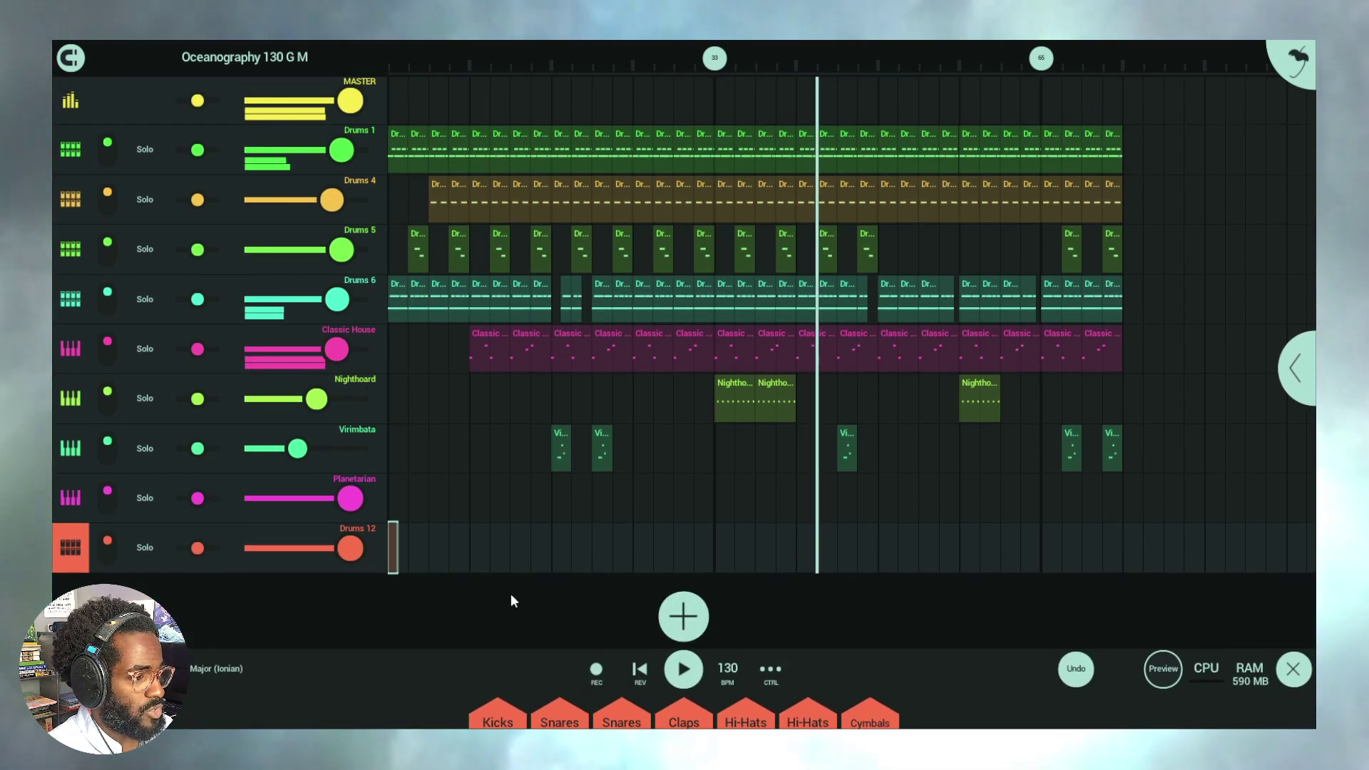
{"action": "left_click", "coordinate": [398, 546]}
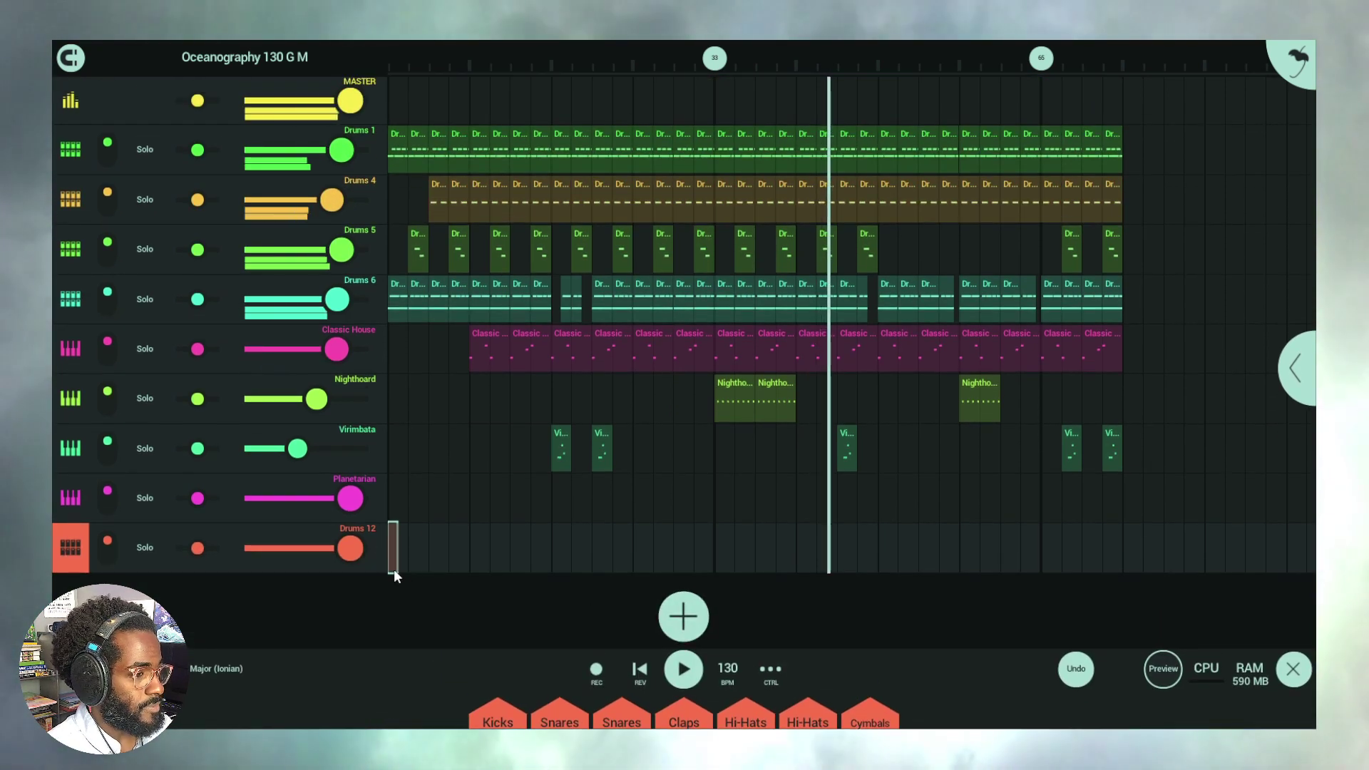
{"action": "left_click_drag", "start_coordinate": [397, 547], "coordinate": [1098, 555]}
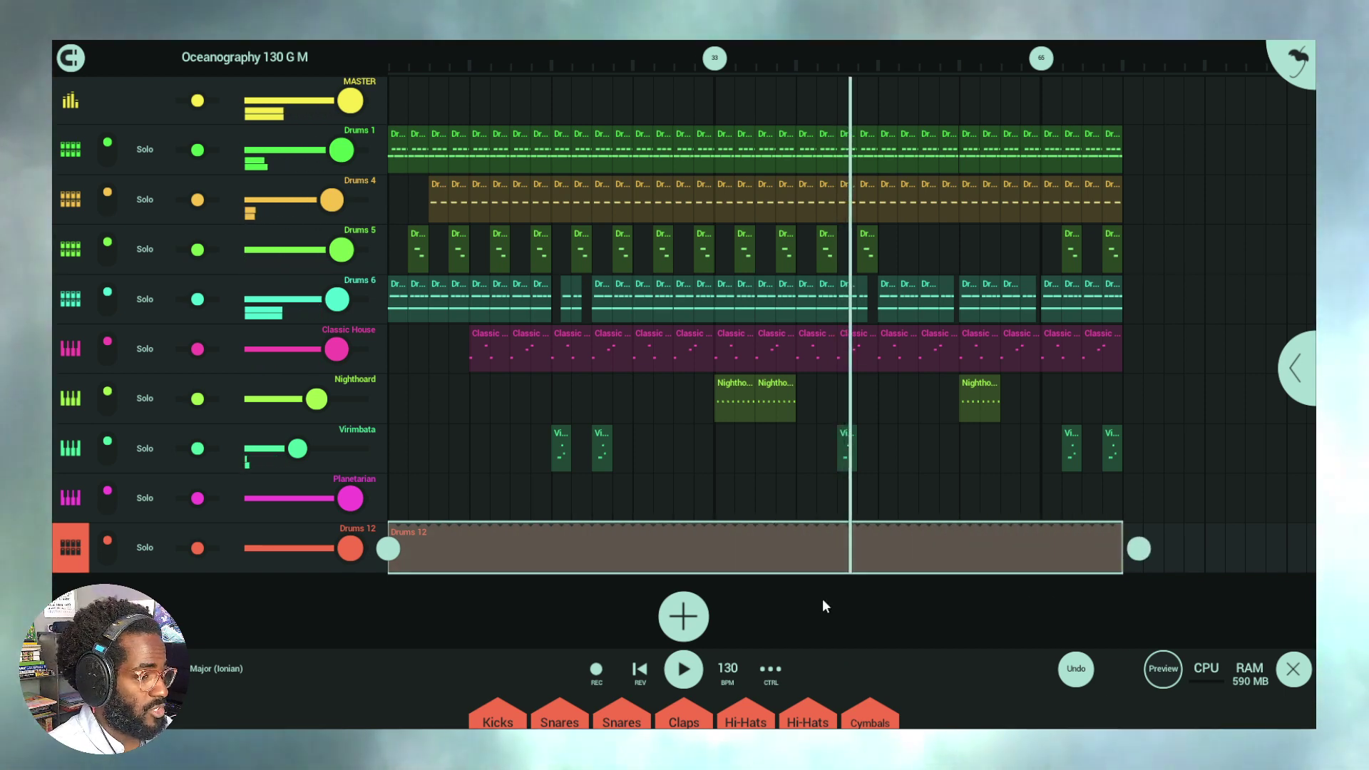
{"action": "left_click", "coordinate": [698, 613]}
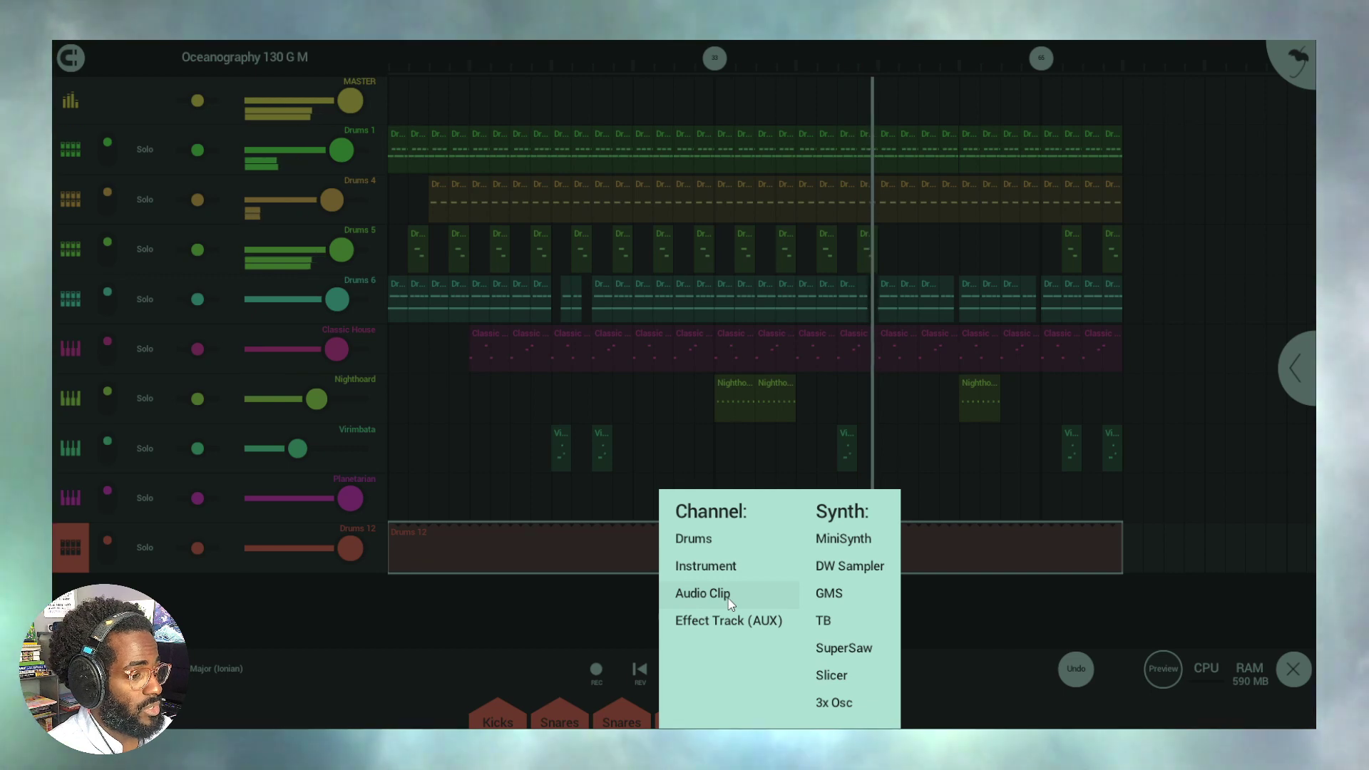
Step: Add an Audio Clip channel and preview DubTechno EXP chords DT Basschord 01–02 and DT Chord 01–05, 17, 18
{"action": "left_click", "coordinate": [727, 596]}
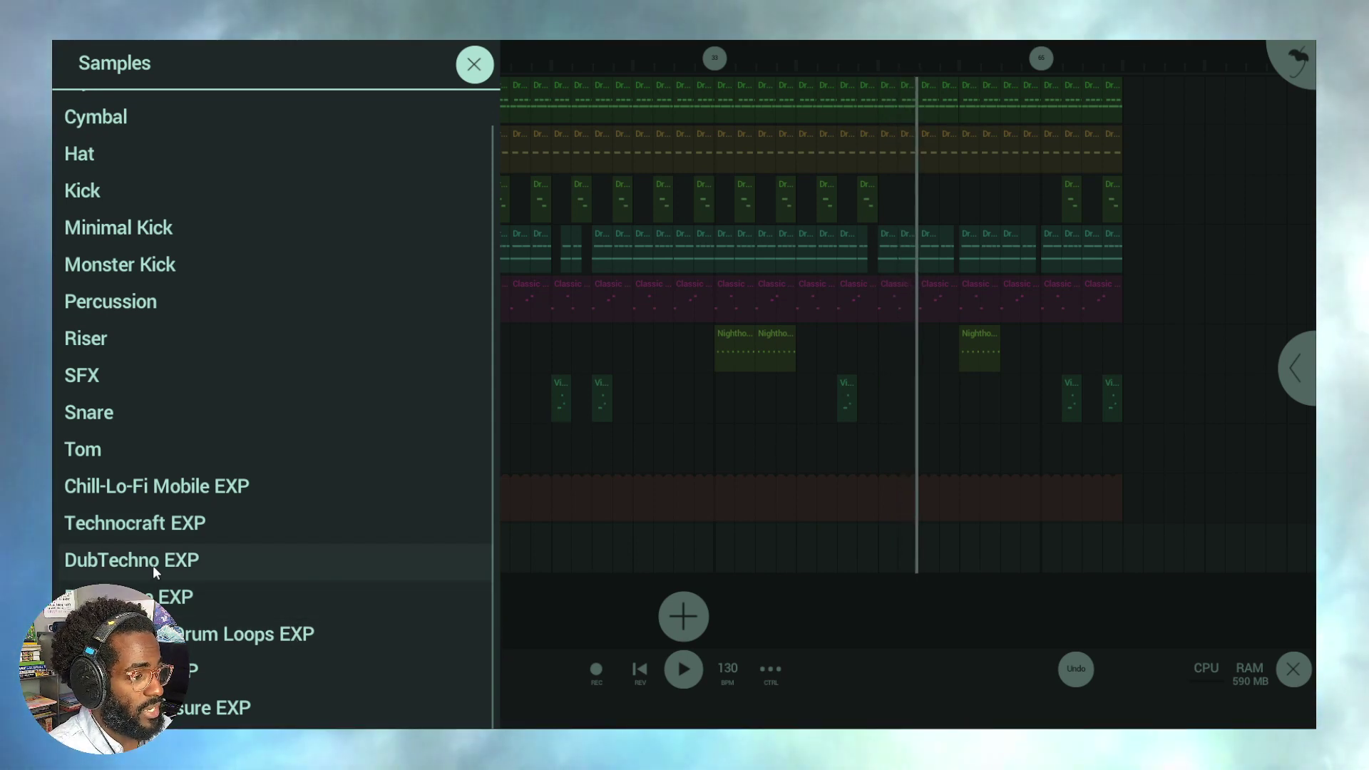
{"action": "left_click", "coordinate": [153, 566]}
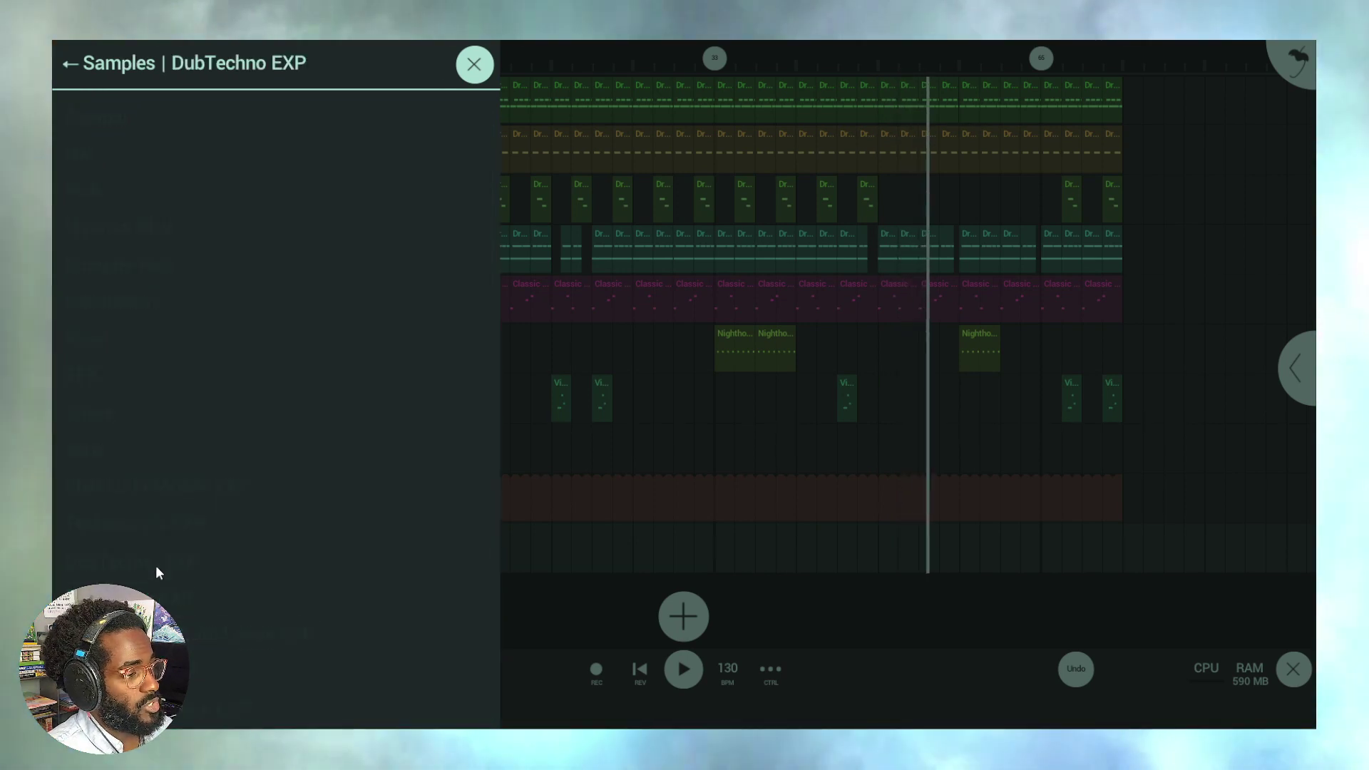
{"action": "left_click", "coordinate": [132, 118]}
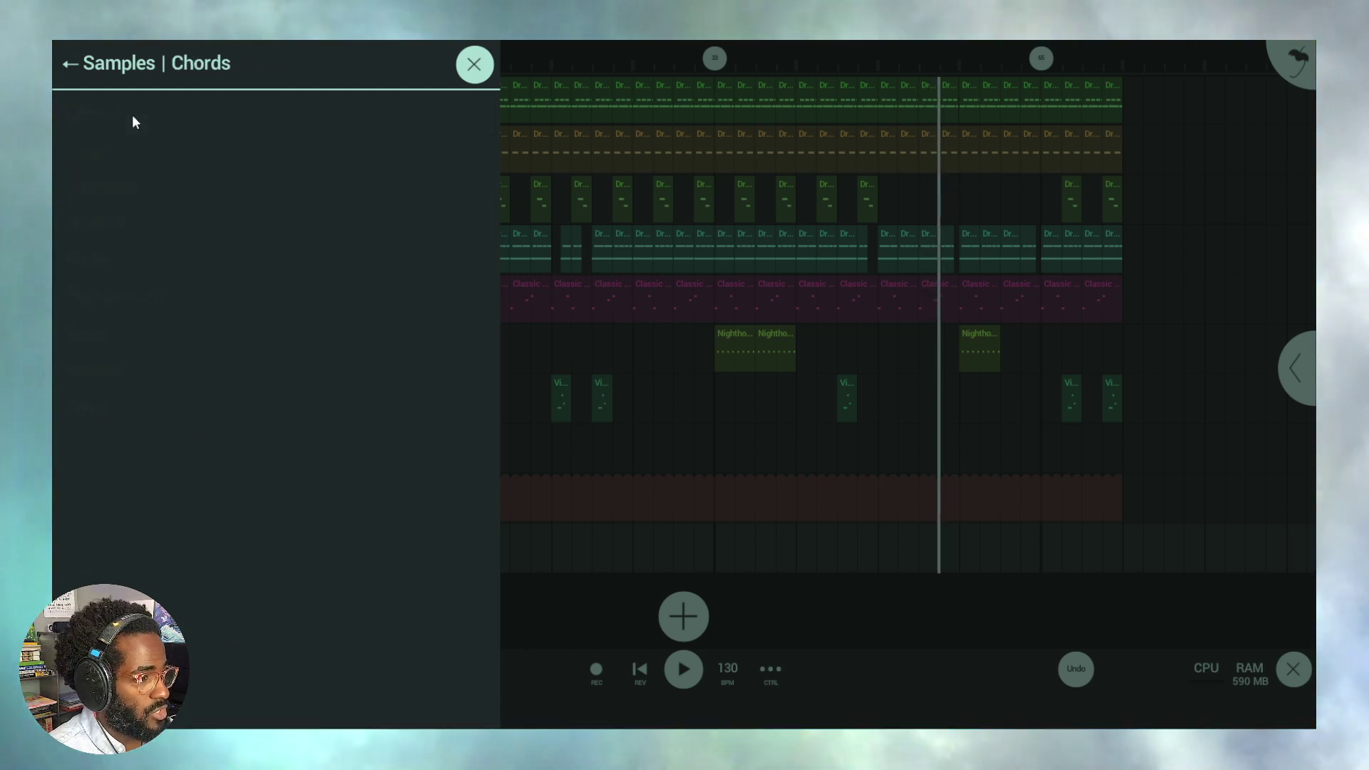
{"action": "left_click", "coordinate": [169, 114]}
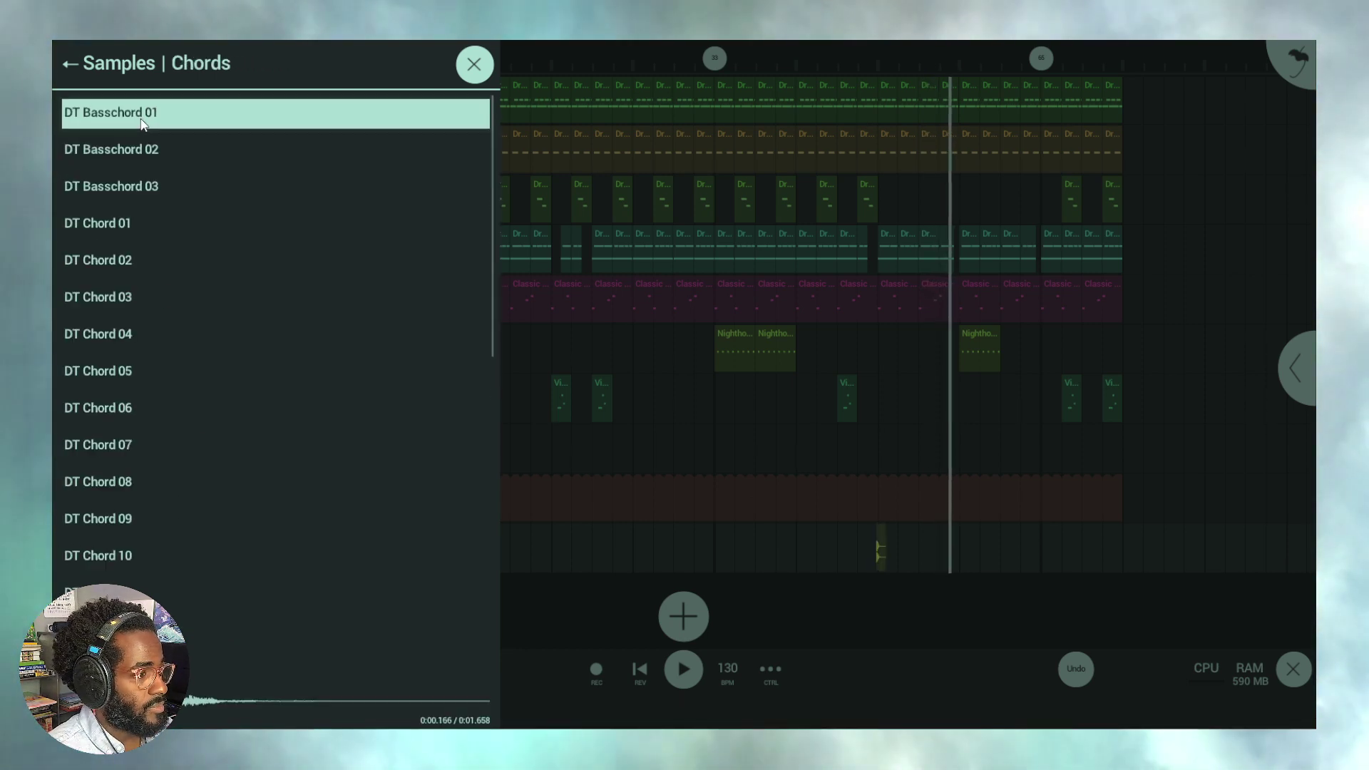
{"action": "left_click", "coordinate": [141, 158]}
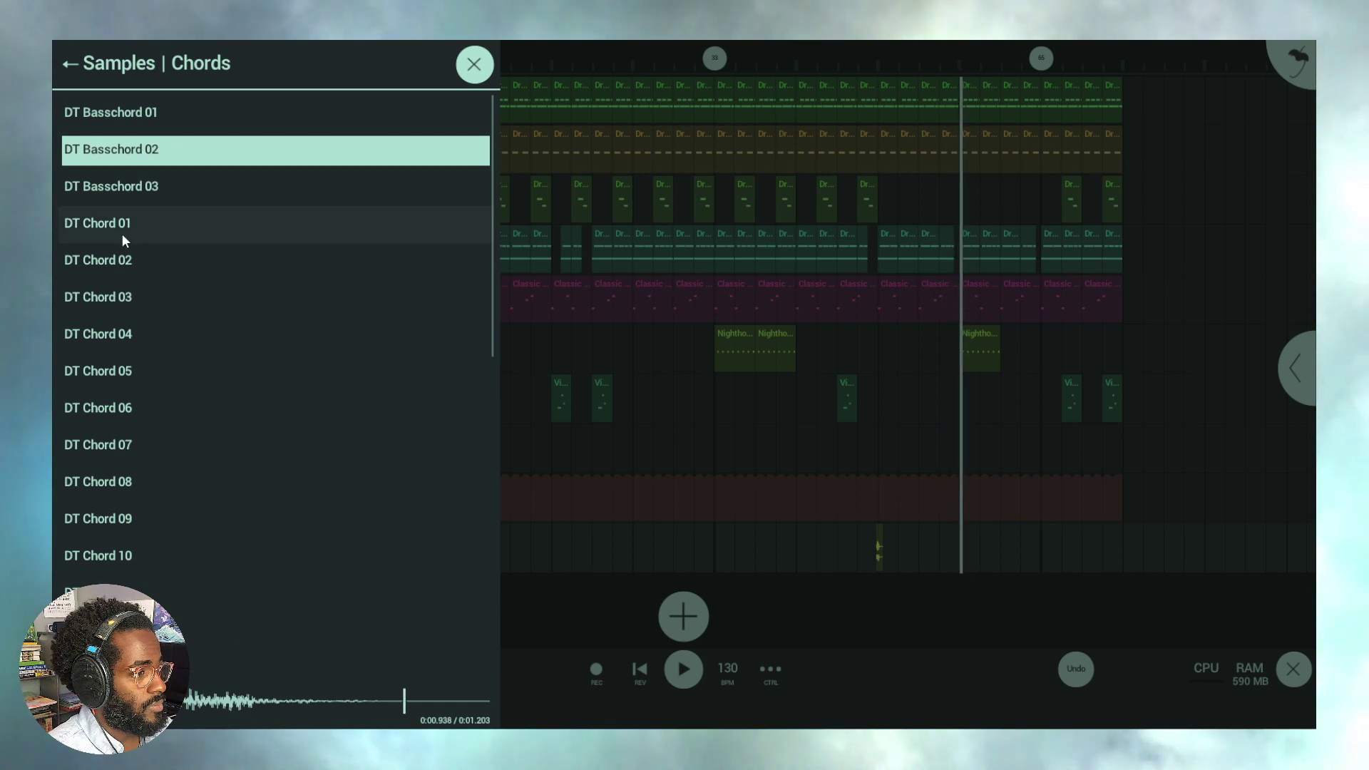
{"action": "left_click", "coordinate": [122, 235]}
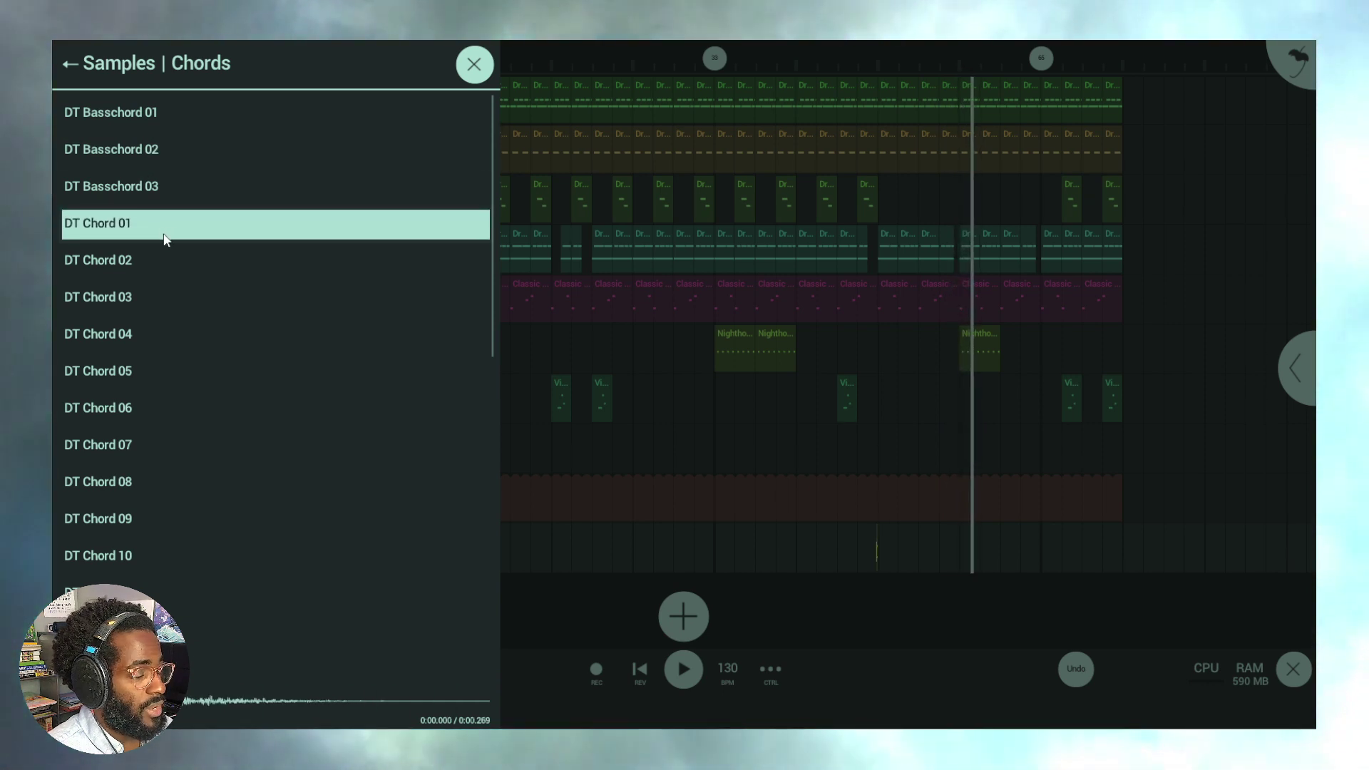
{"action": "left_click", "coordinate": [155, 259]}
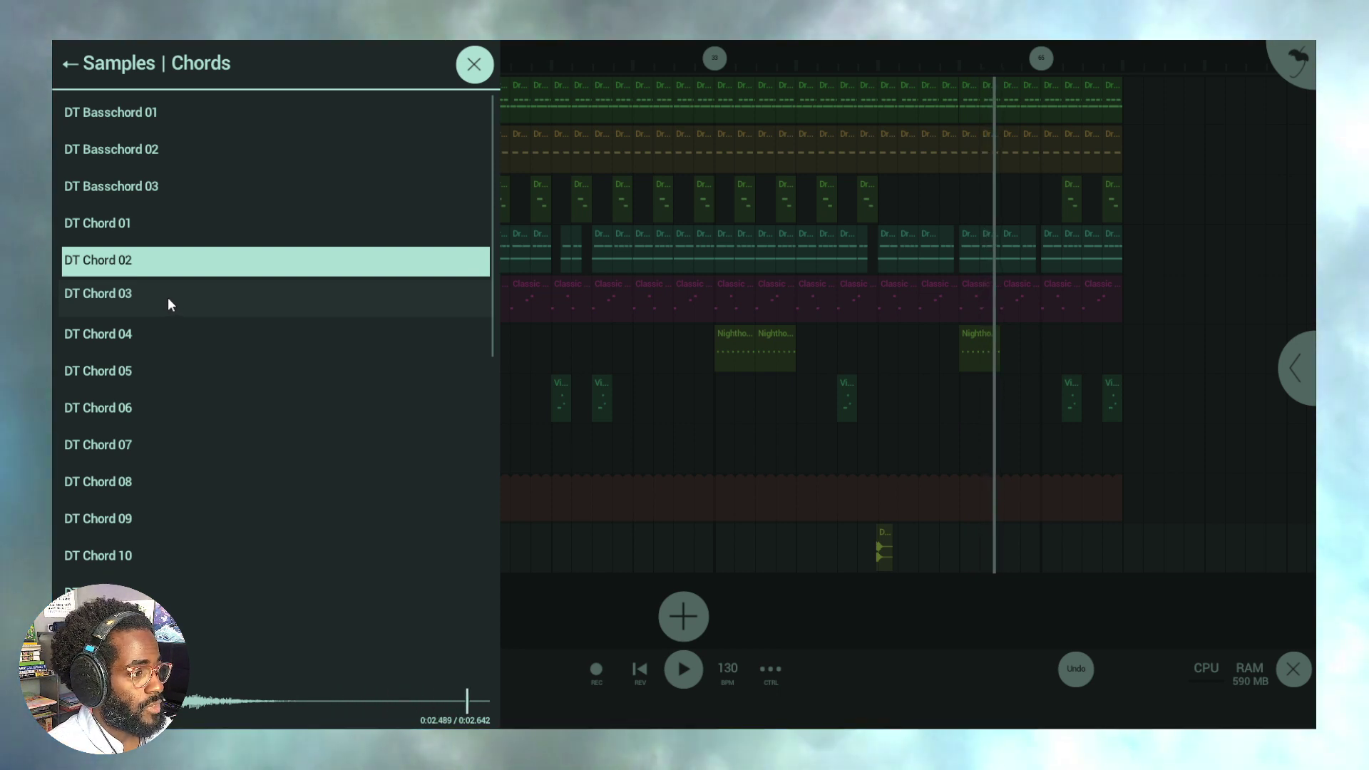
{"action": "left_click", "coordinate": [168, 298]}
{"action": "left_click", "coordinate": [161, 339]}
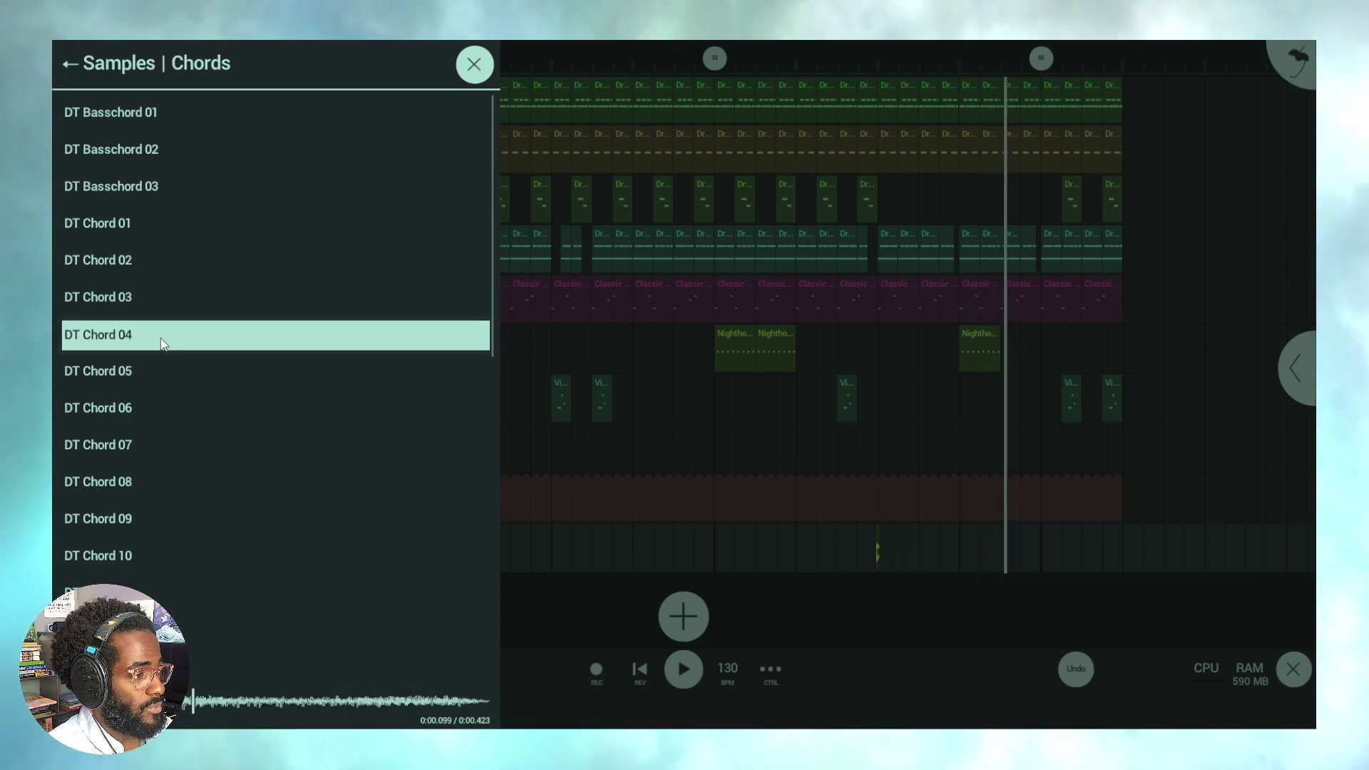
{"action": "left_click", "coordinate": [169, 371]}
{"action": "scroll", "coordinate": [212, 423], "scroll_direction": "down", "scroll_amount": 5}
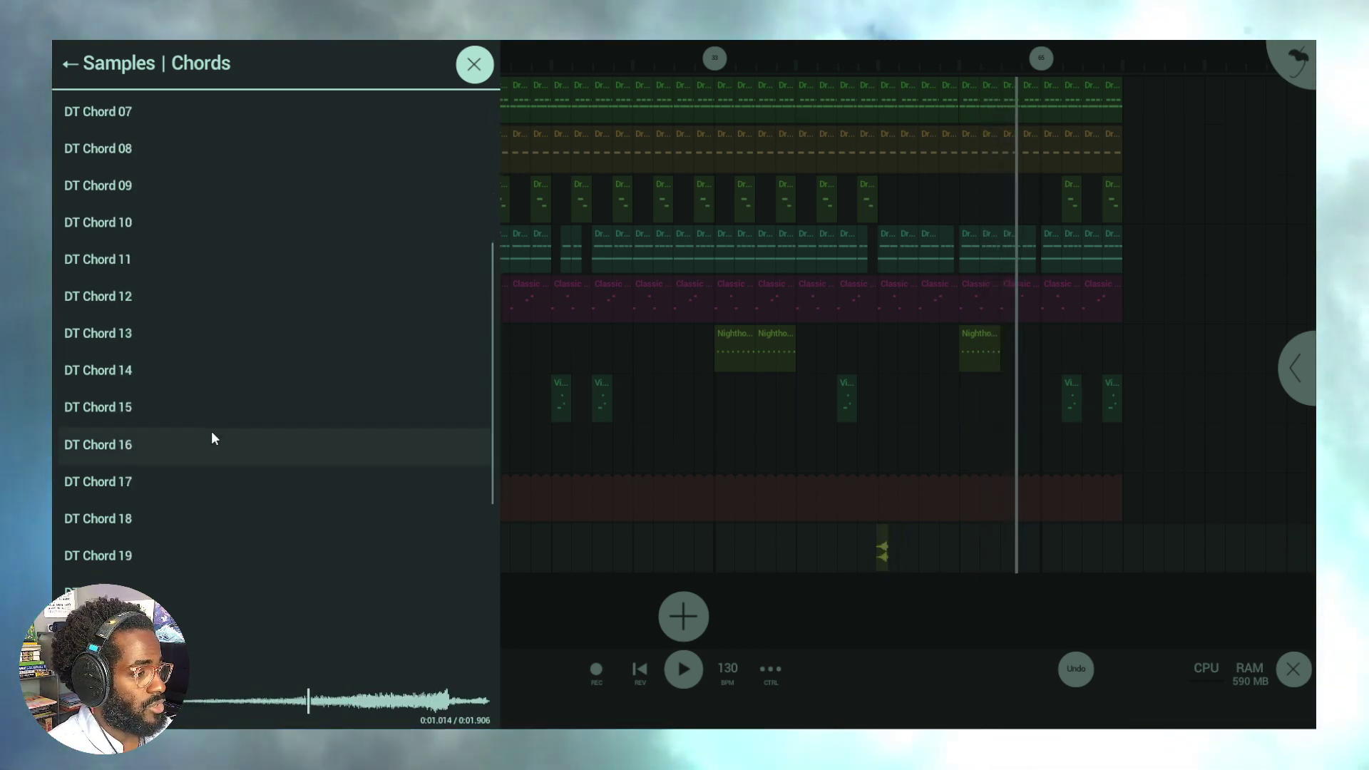
{"action": "left_click", "coordinate": [255, 336]}
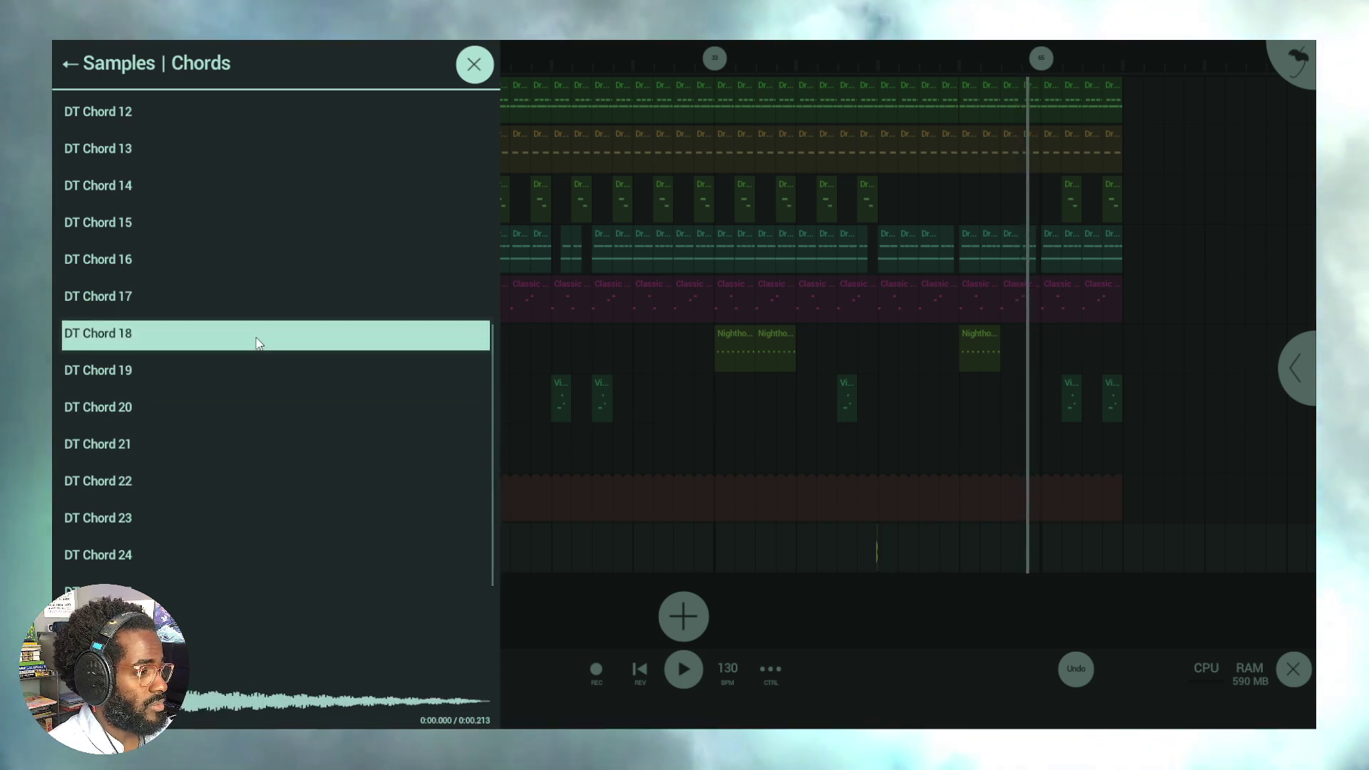
{"action": "left_click", "coordinate": [221, 300]}
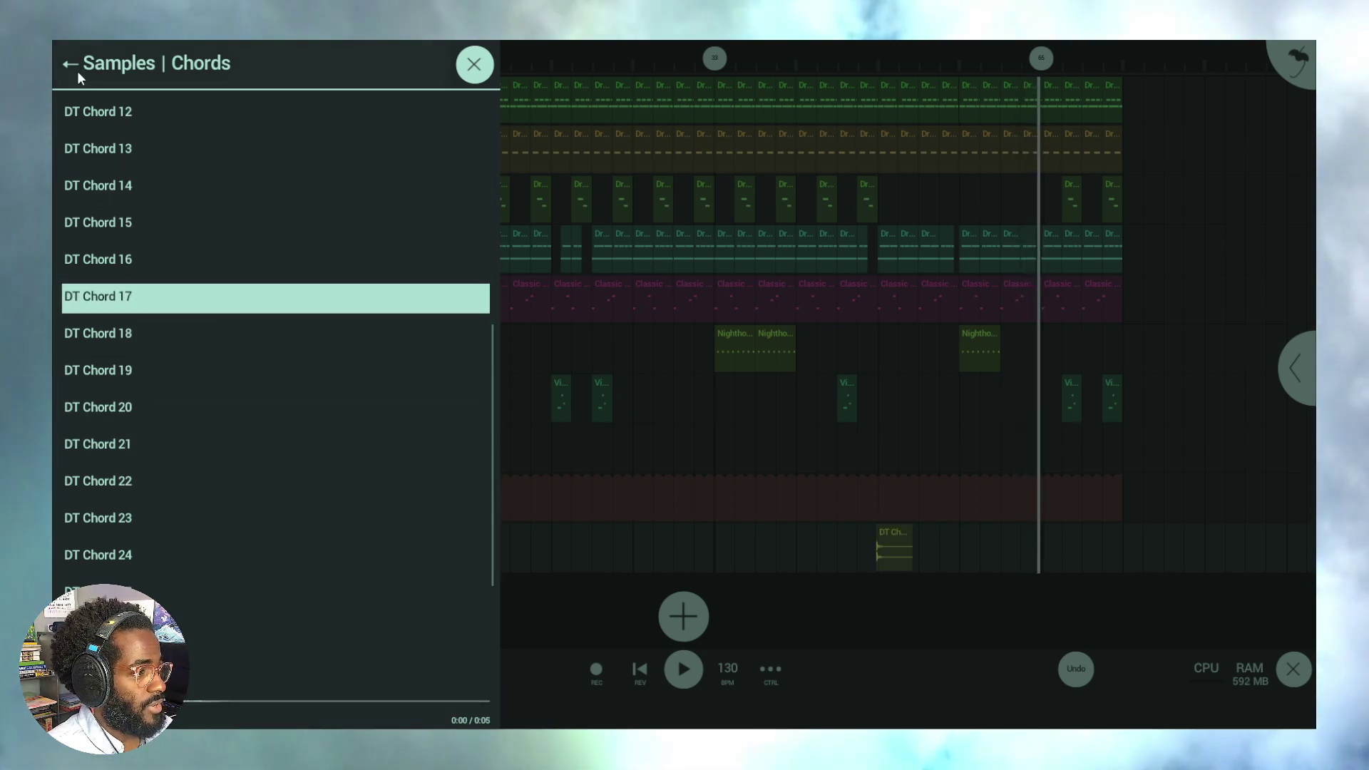
{"action": "left_click", "coordinate": [69, 64]}
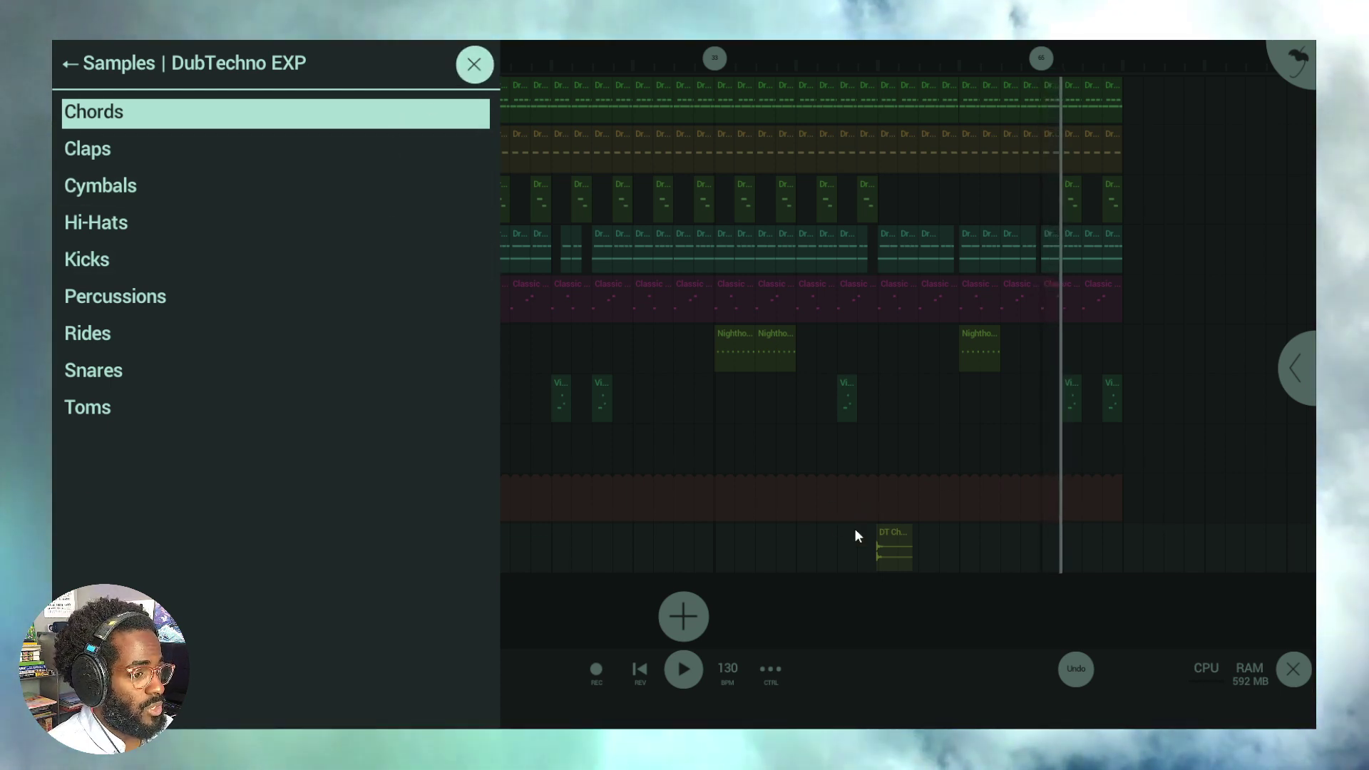
Step: Preview the Rides samples DT Ride 04–08 and DT Ride 10
{"action": "left_click", "coordinate": [288, 348]}
{"action": "left_click", "coordinate": [221, 300]}
{"action": "left_click", "coordinate": [223, 268]}
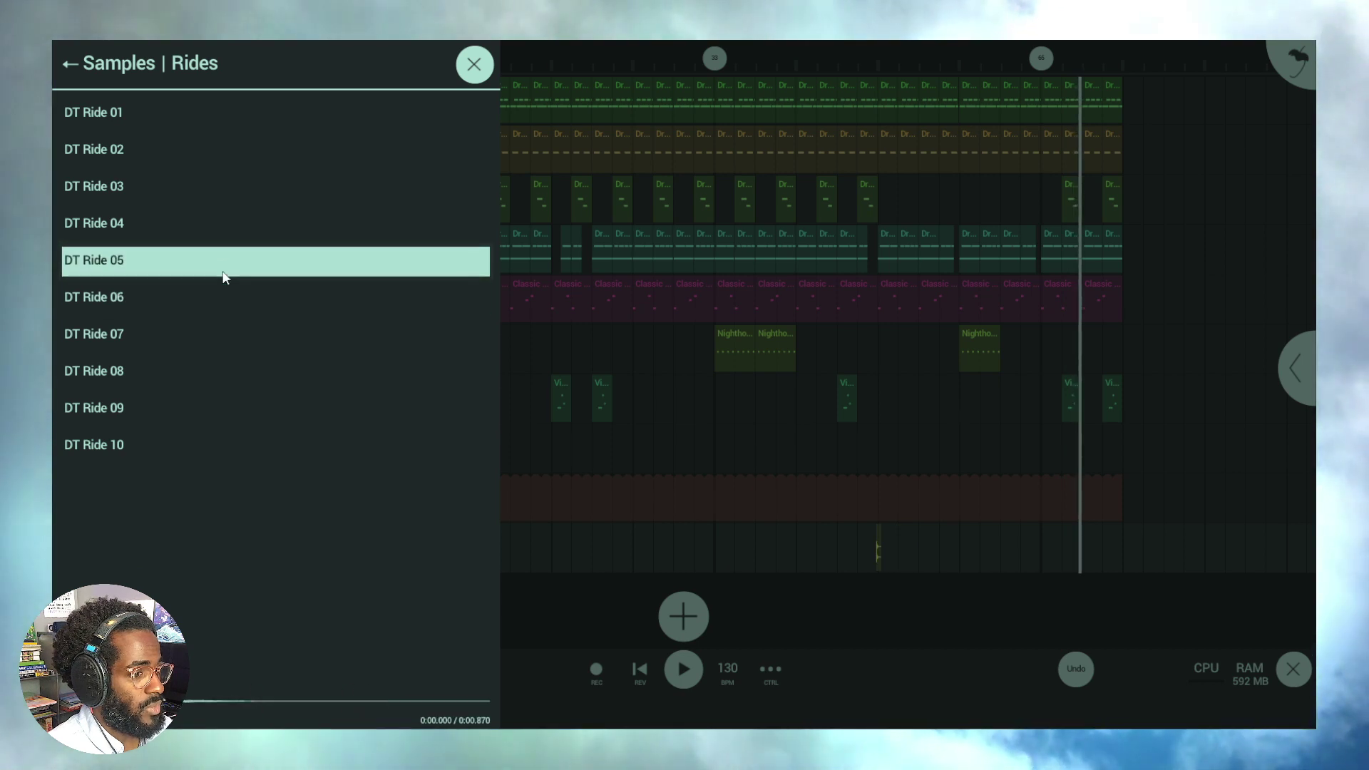
{"action": "left_click", "coordinate": [210, 230]}
{"action": "left_click", "coordinate": [202, 332]}
{"action": "left_click", "coordinate": [208, 371]}
{"action": "left_click", "coordinate": [236, 445]}
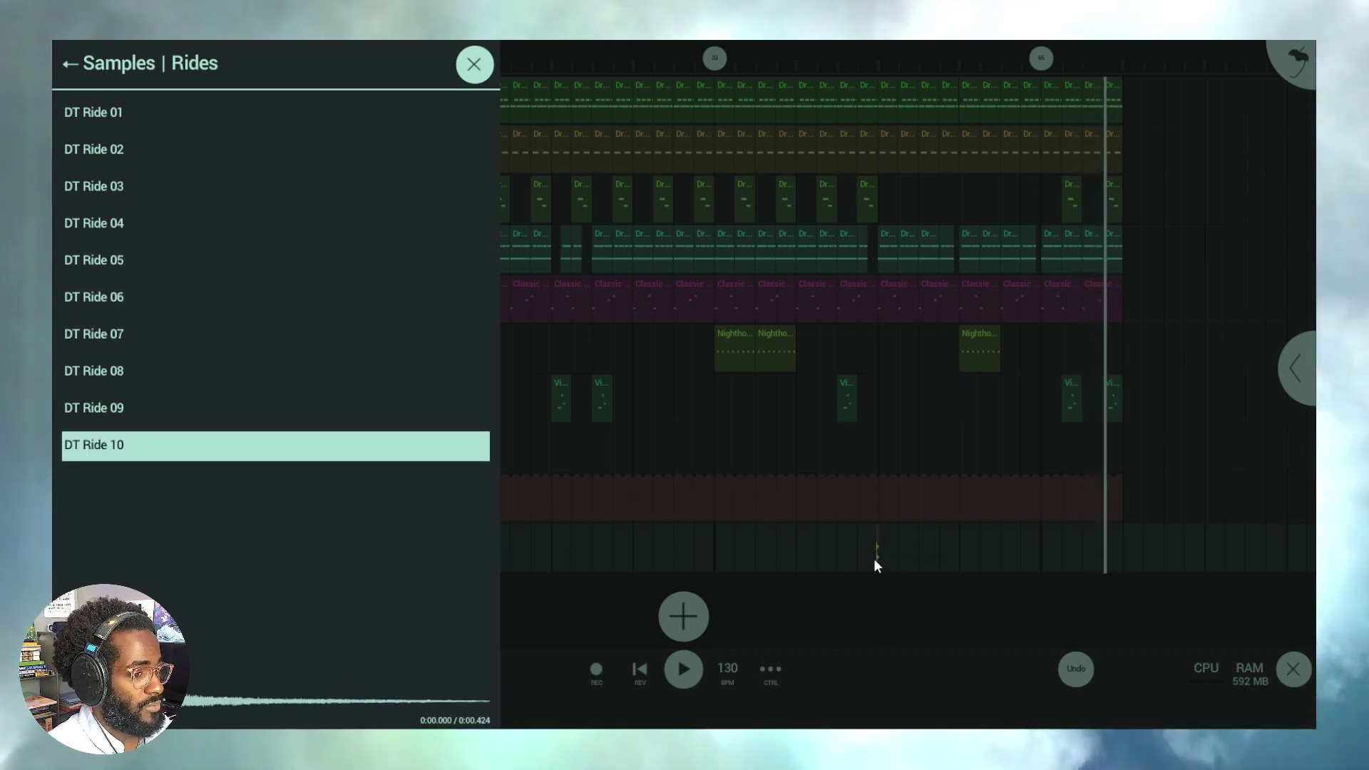
{"action": "left_click", "coordinate": [75, 63]}
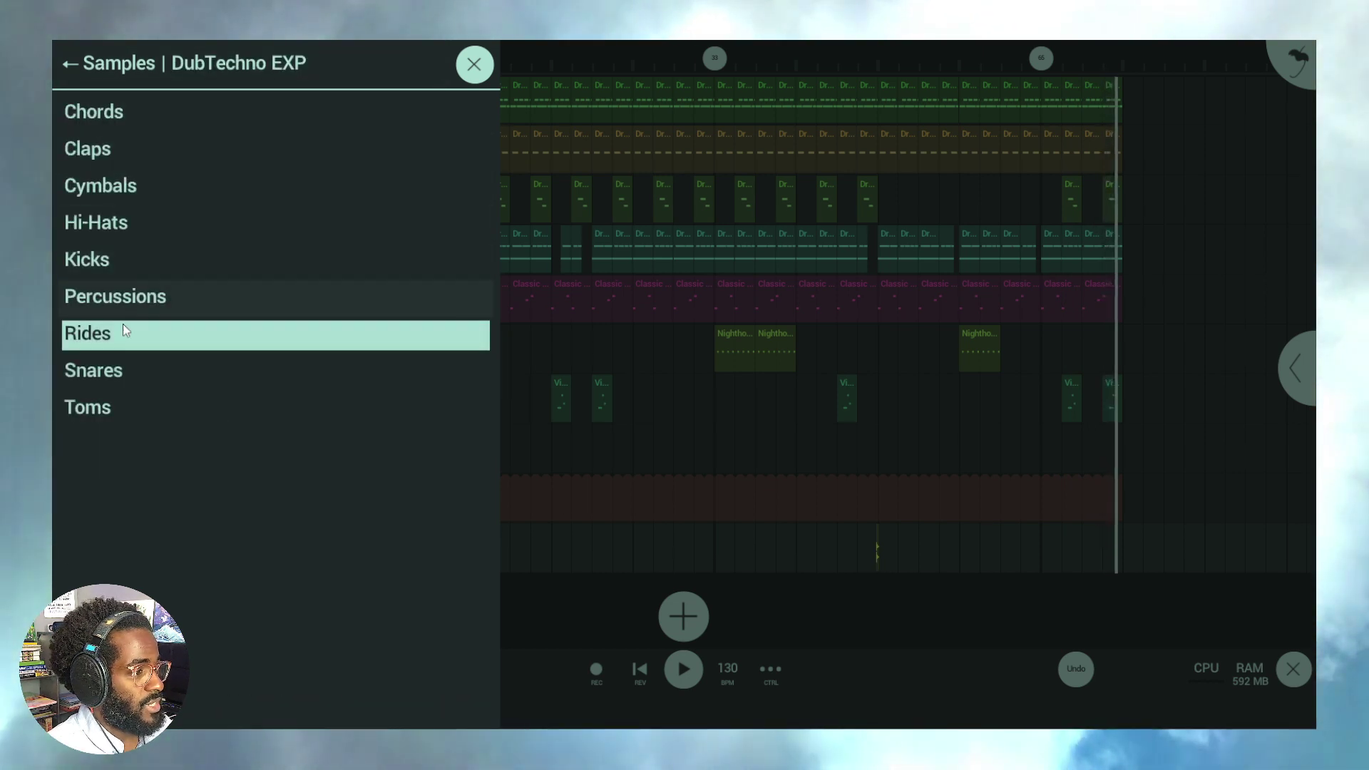
Step: Preview the Snares samples DT Snare 01, 05, 07, 09 and DT Big Snare
{"action": "left_click", "coordinate": [116, 378]}
{"action": "left_click", "coordinate": [158, 294]}
{"action": "left_click", "coordinate": [184, 370]}
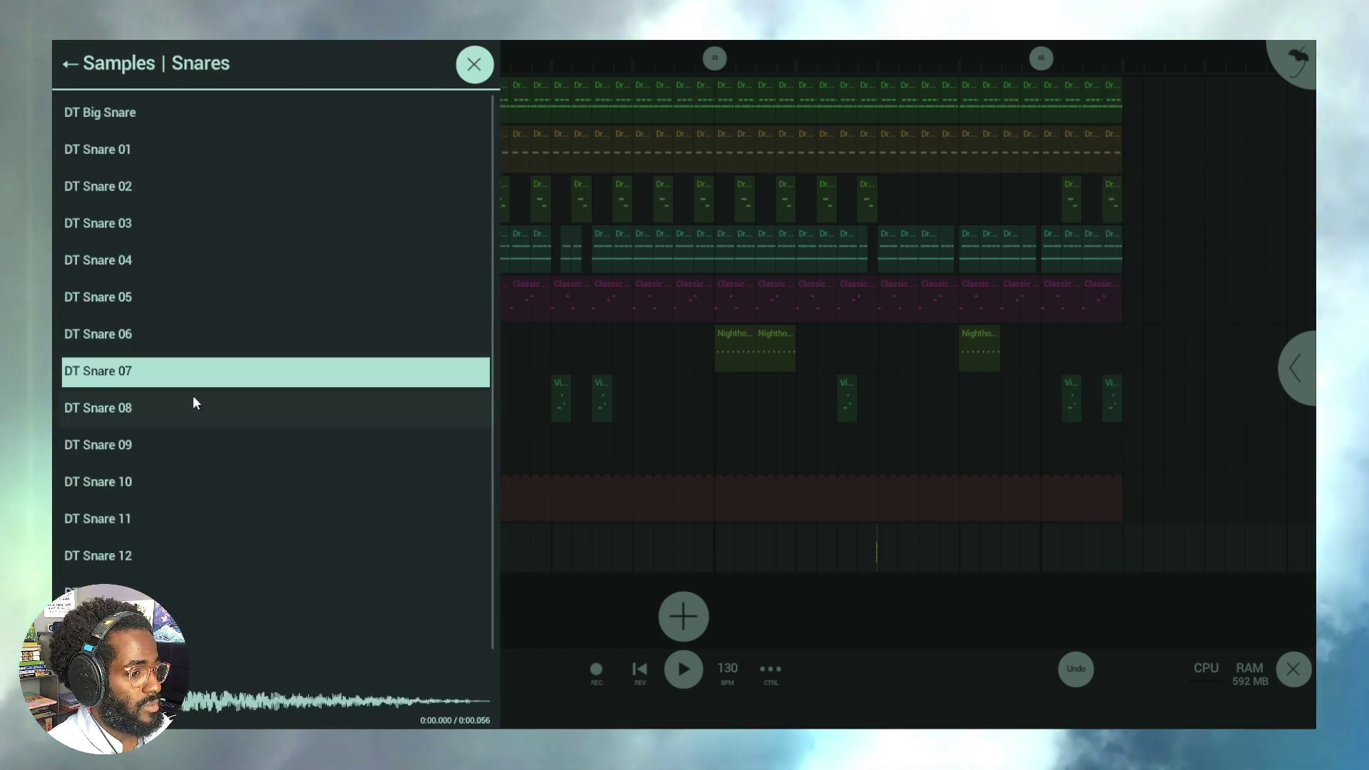
{"action": "left_click", "coordinate": [164, 444]}
{"action": "left_click", "coordinate": [107, 149]}
{"action": "left_click", "coordinate": [89, 112]}
{"action": "left_click", "coordinate": [74, 64]}
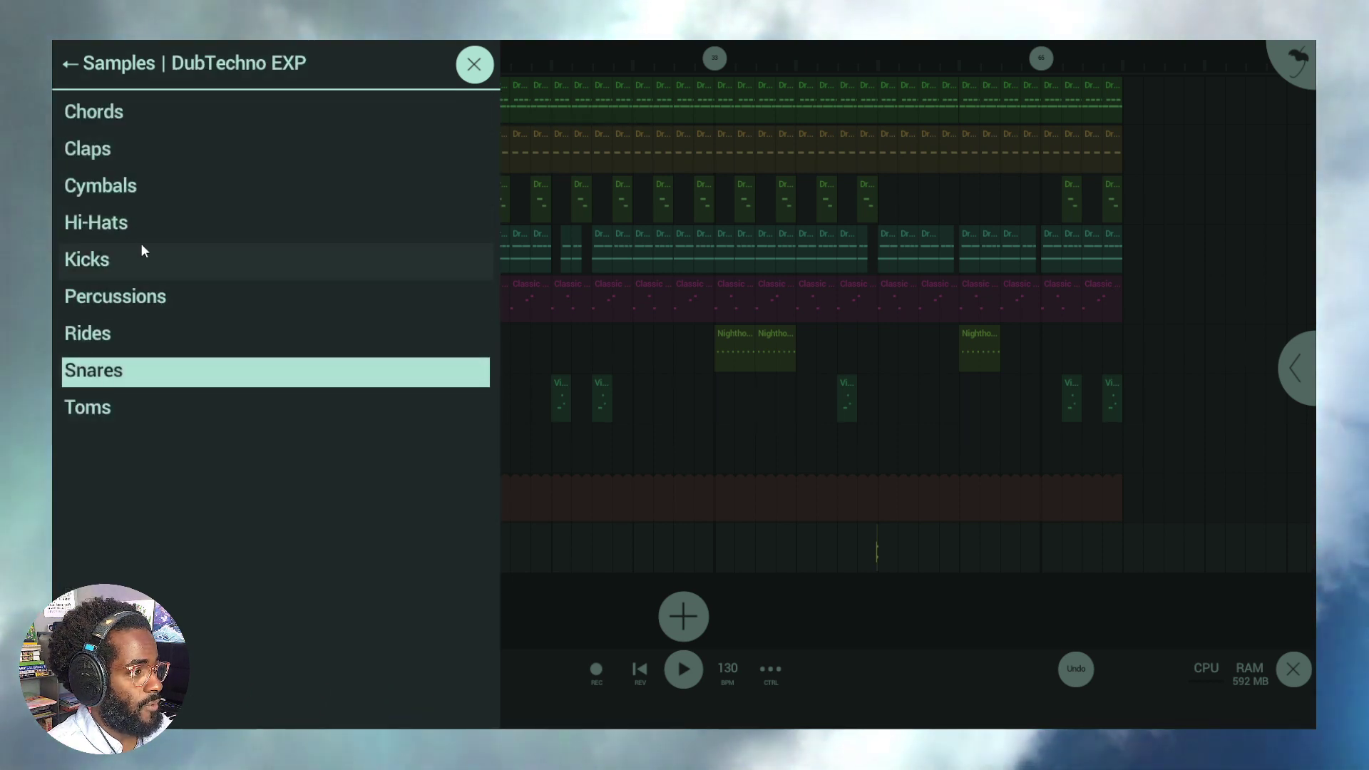
Step: Preview the Cymbals crash samples DT Crash 02, 03, 05, 06 and 07
{"action": "left_click", "coordinate": [144, 187]}
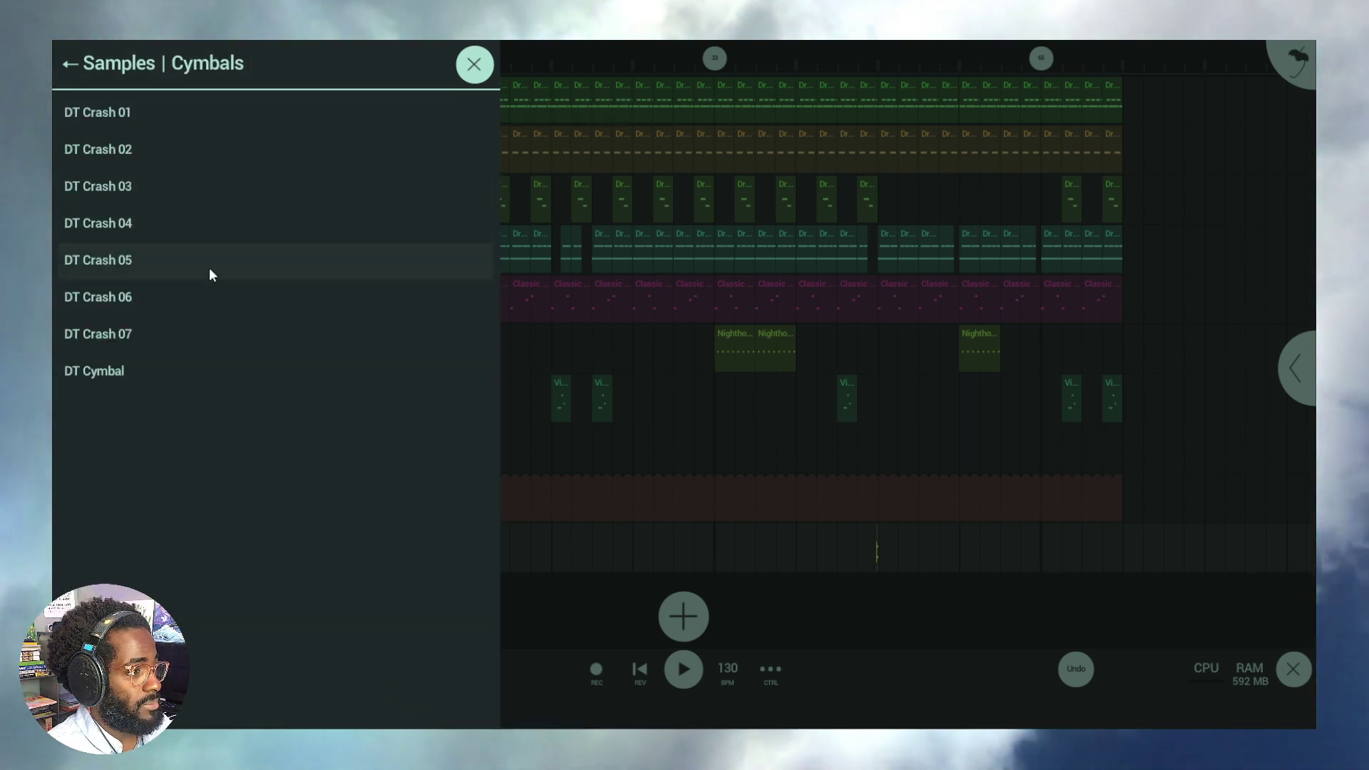
{"action": "left_click", "coordinate": [215, 277]}
{"action": "left_click", "coordinate": [201, 306]}
{"action": "left_click", "coordinate": [198, 338]}
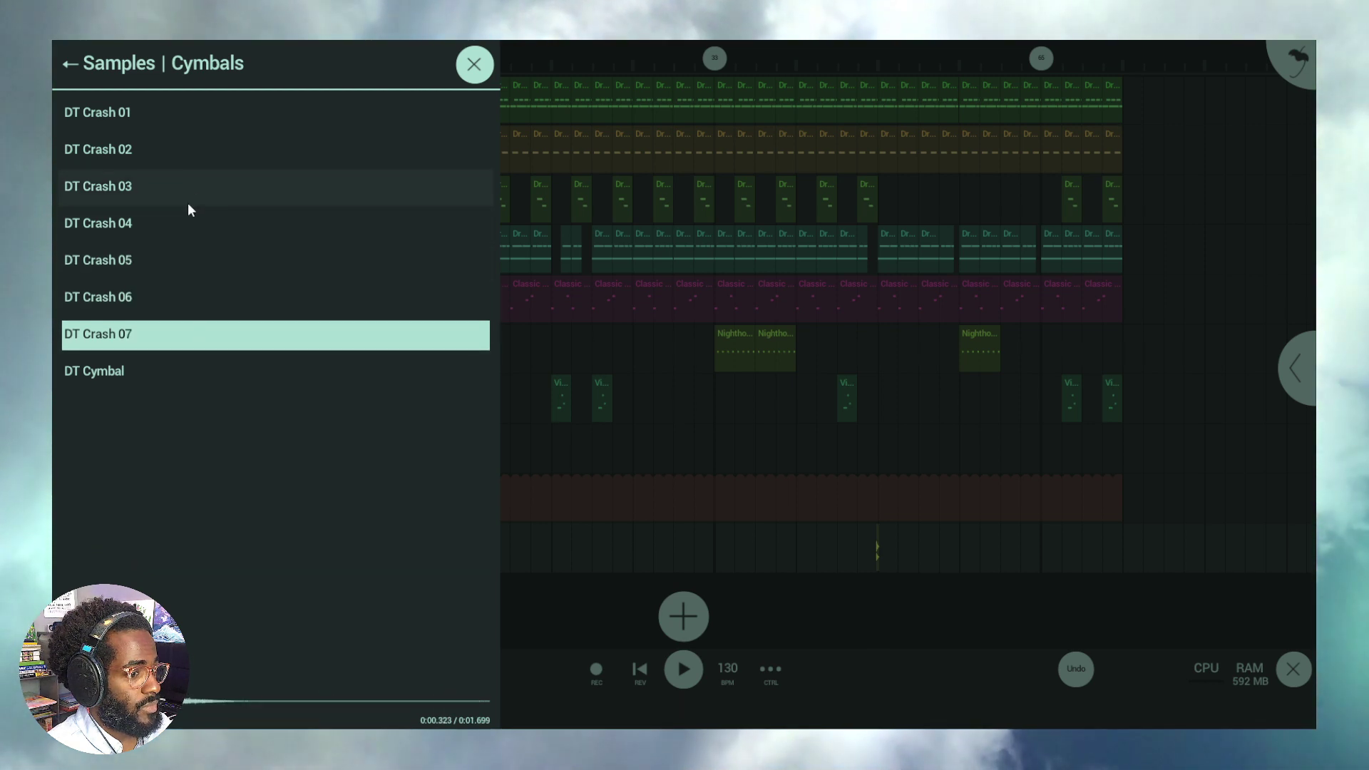
{"action": "left_click", "coordinate": [188, 201]}
{"action": "left_click", "coordinate": [196, 156]}
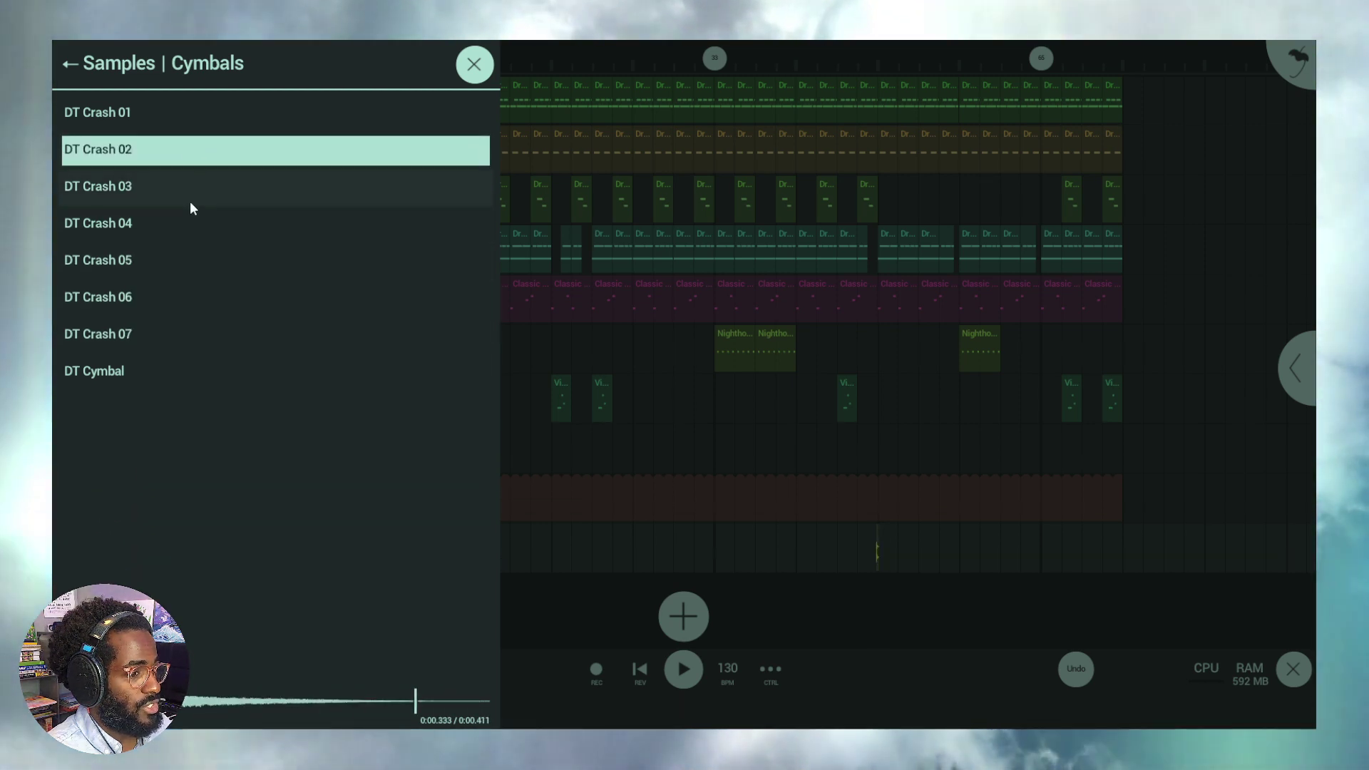
{"action": "left_click", "coordinate": [190, 201]}
{"action": "left_click", "coordinate": [71, 64]}
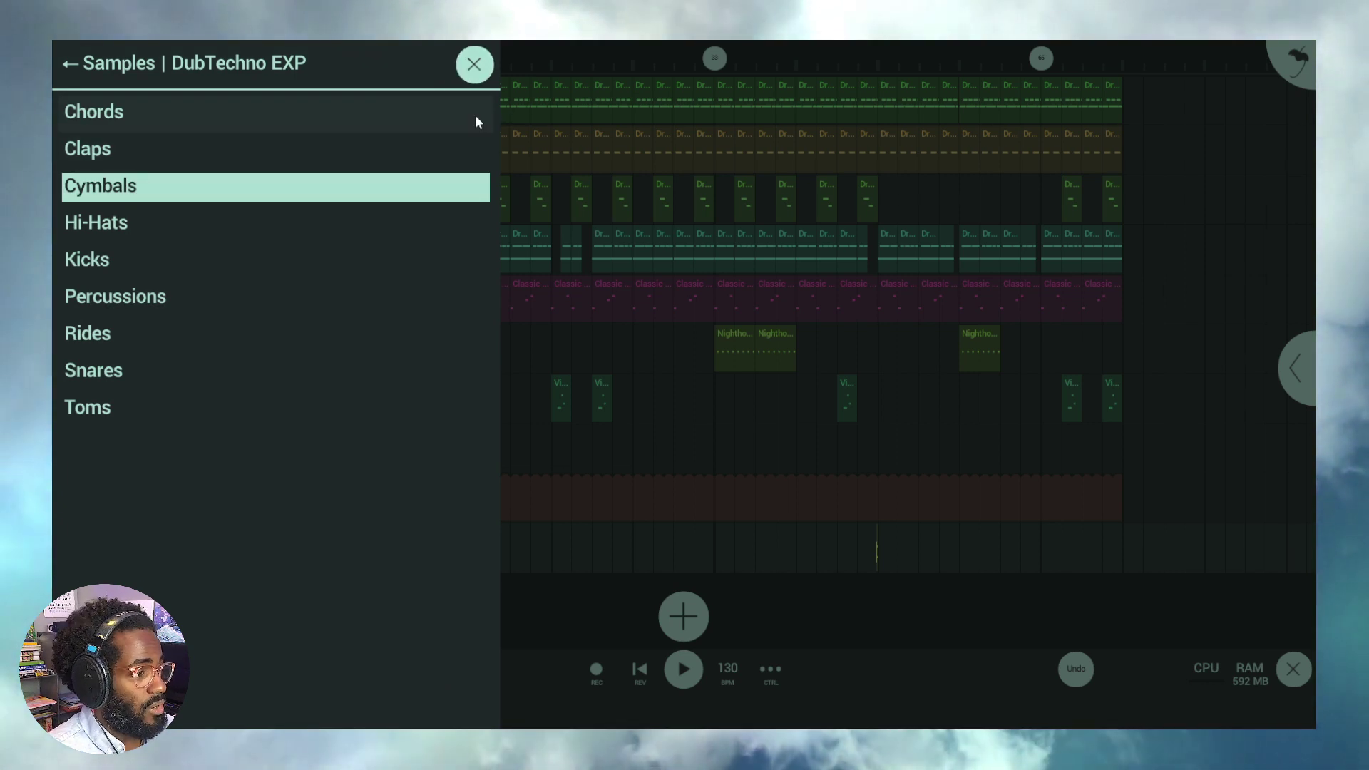
Step: Delete the Audio 13 track and bring up the Drums 12 kit's drum pads
{"action": "left_click", "coordinate": [487, 65]}
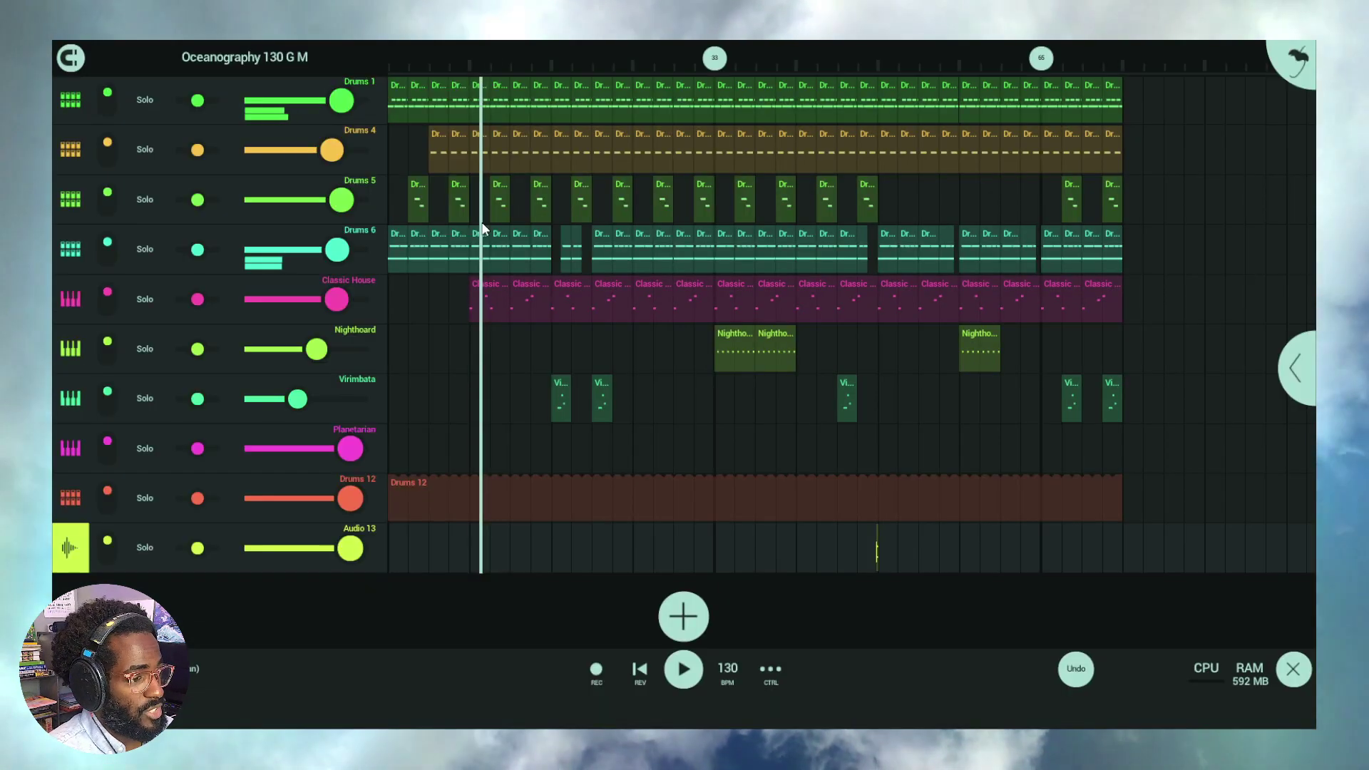
{"action": "left_click", "coordinate": [69, 543]}
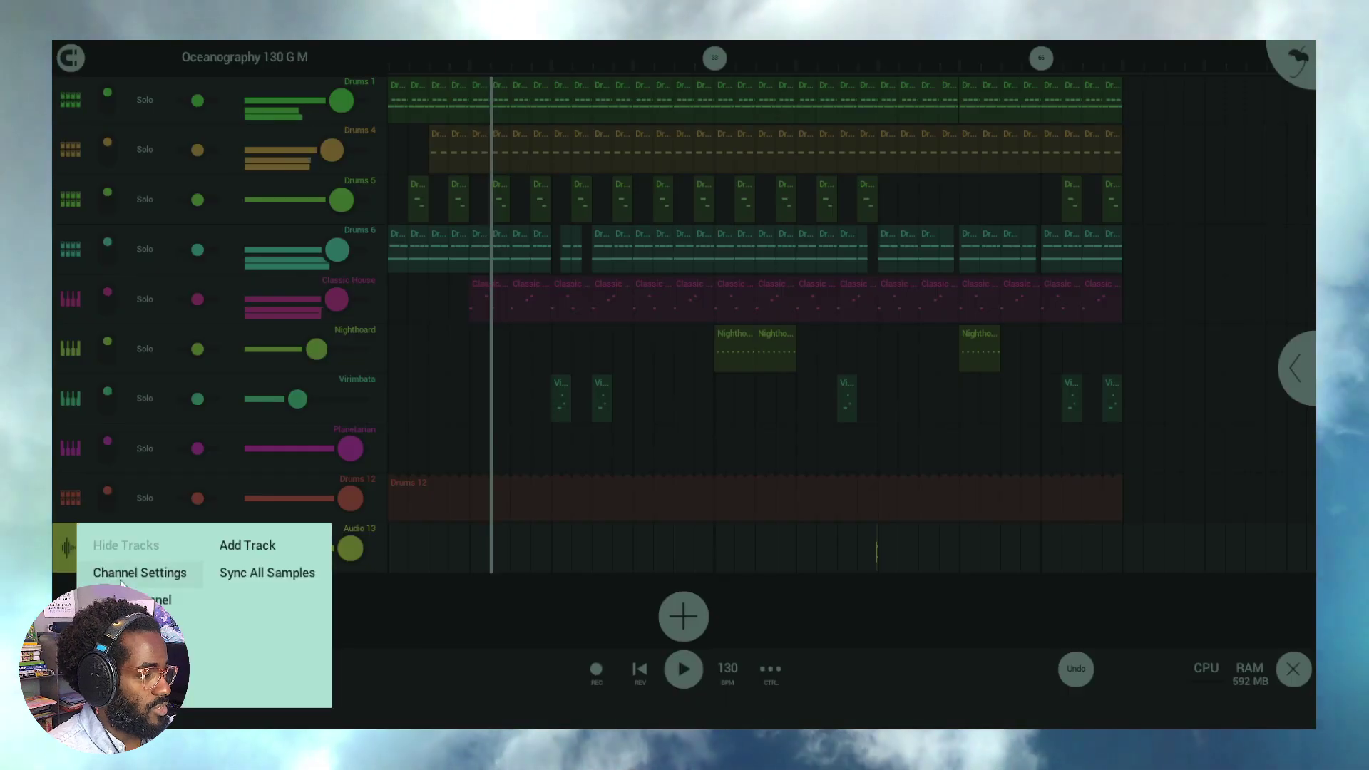
{"action": "left_click", "coordinate": [191, 670]}
{"action": "left_click", "coordinate": [628, 426]}
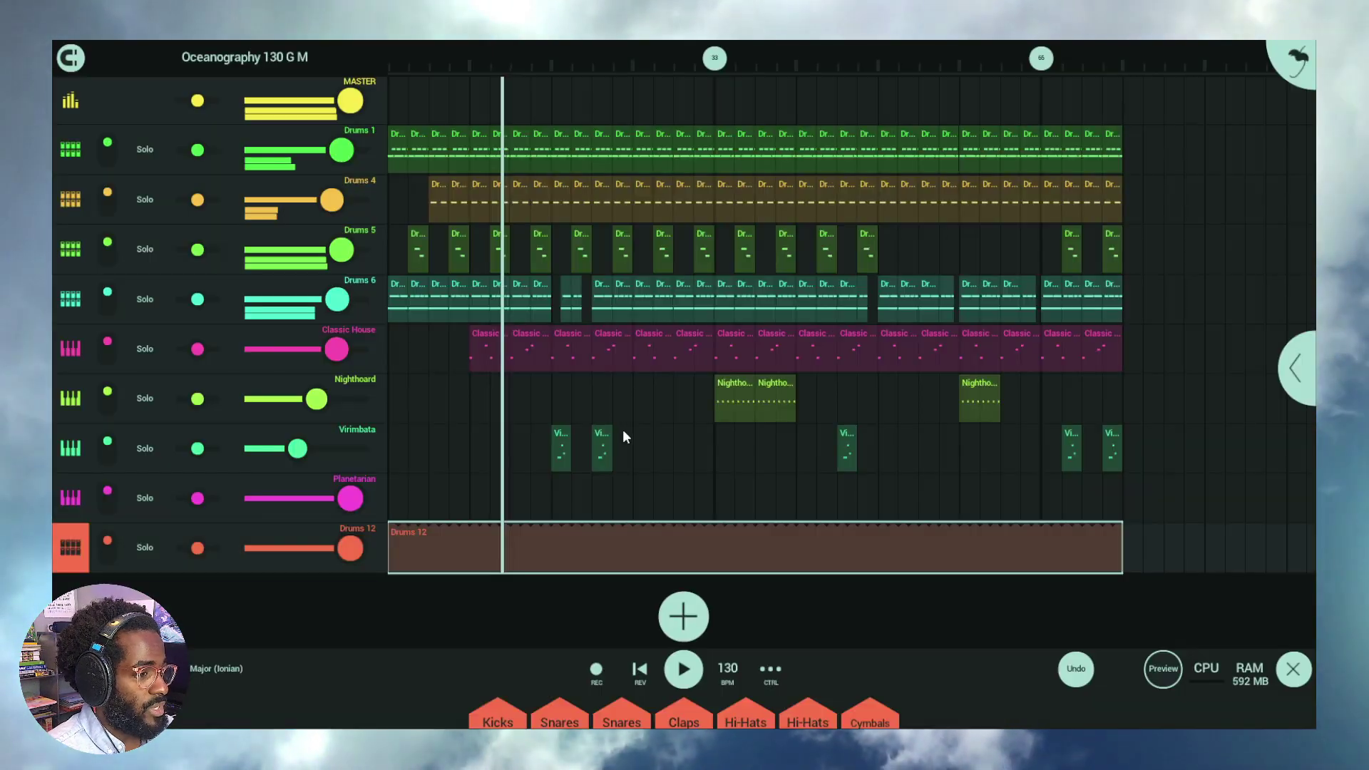
{"action": "left_click", "coordinate": [465, 521]}
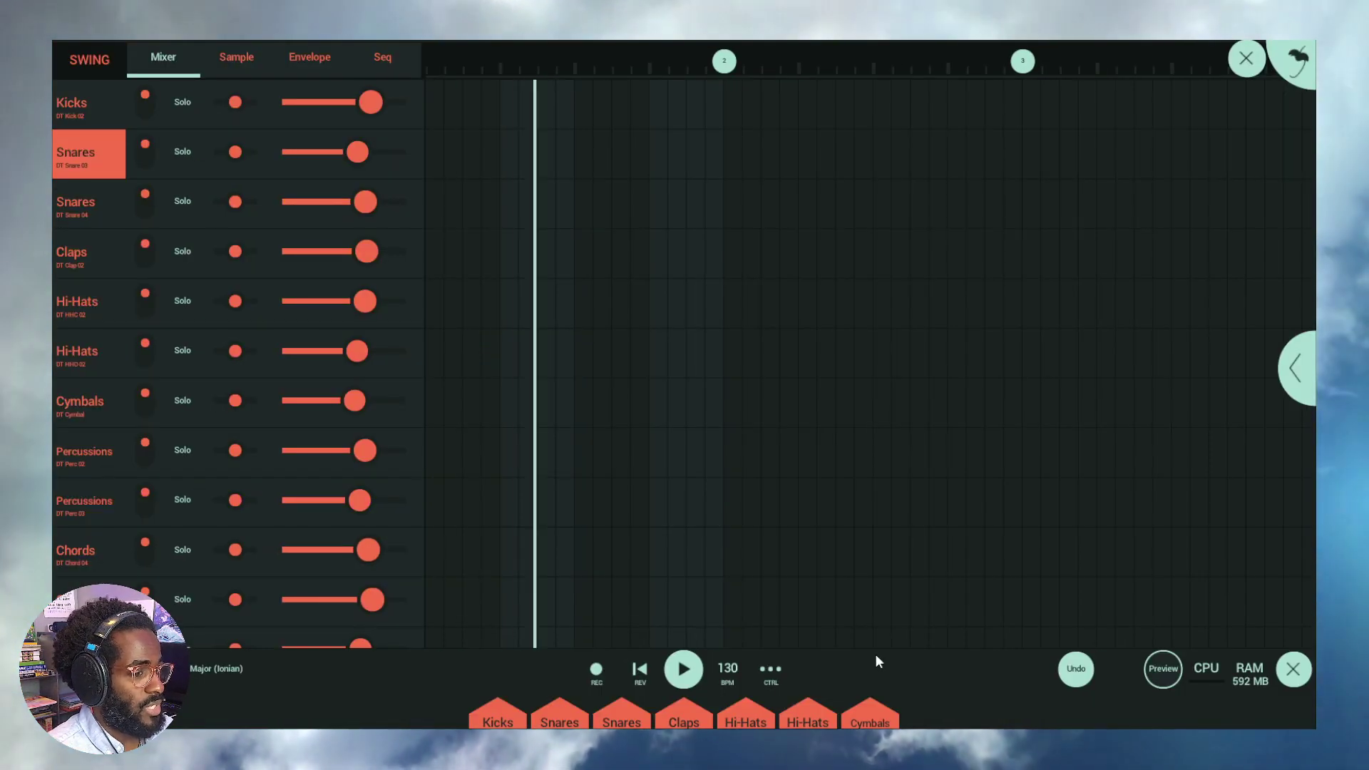
{"action": "left_click_drag", "start_coordinate": [875, 657], "coordinate": [846, 438]}
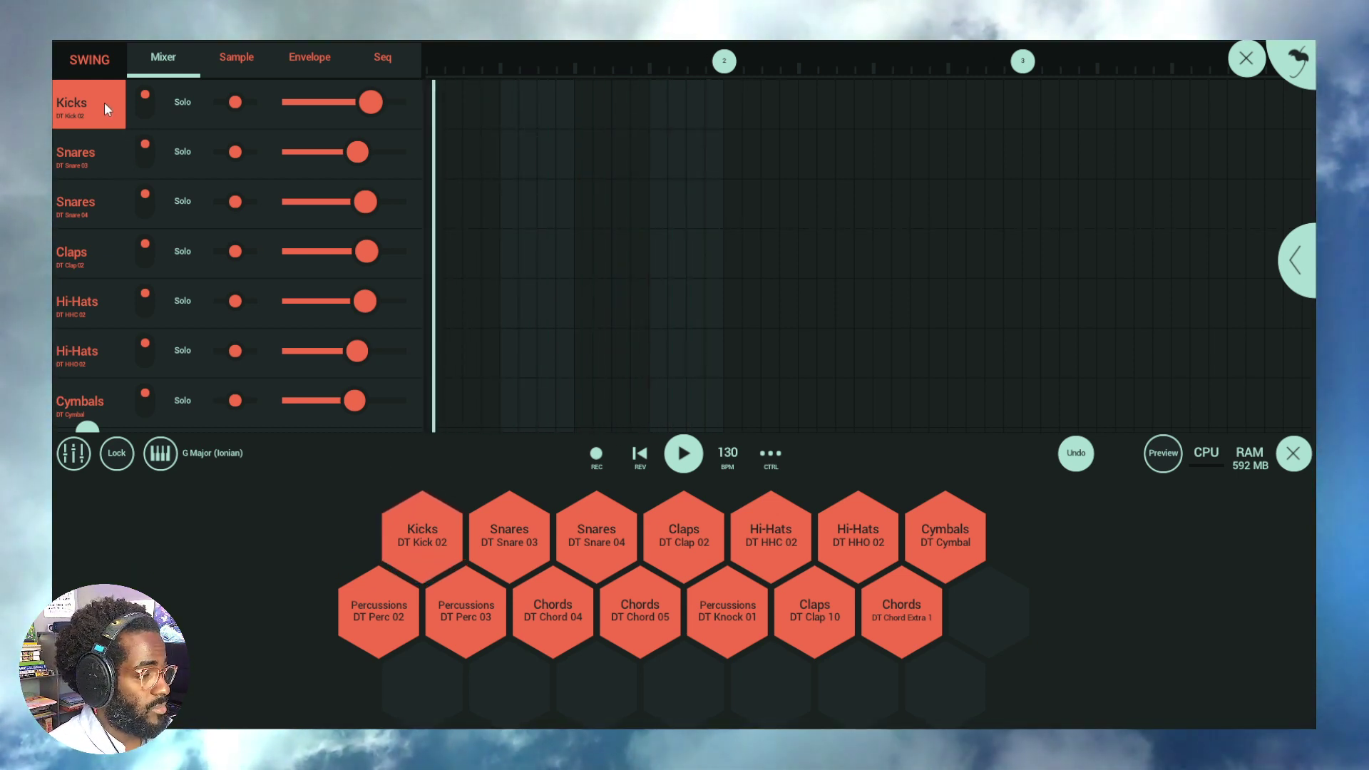
Step: Replace the Kicks channel sample with DT Kick 02 from DubTechno EXP Kicks
{"action": "right_click", "coordinate": [87, 110]}
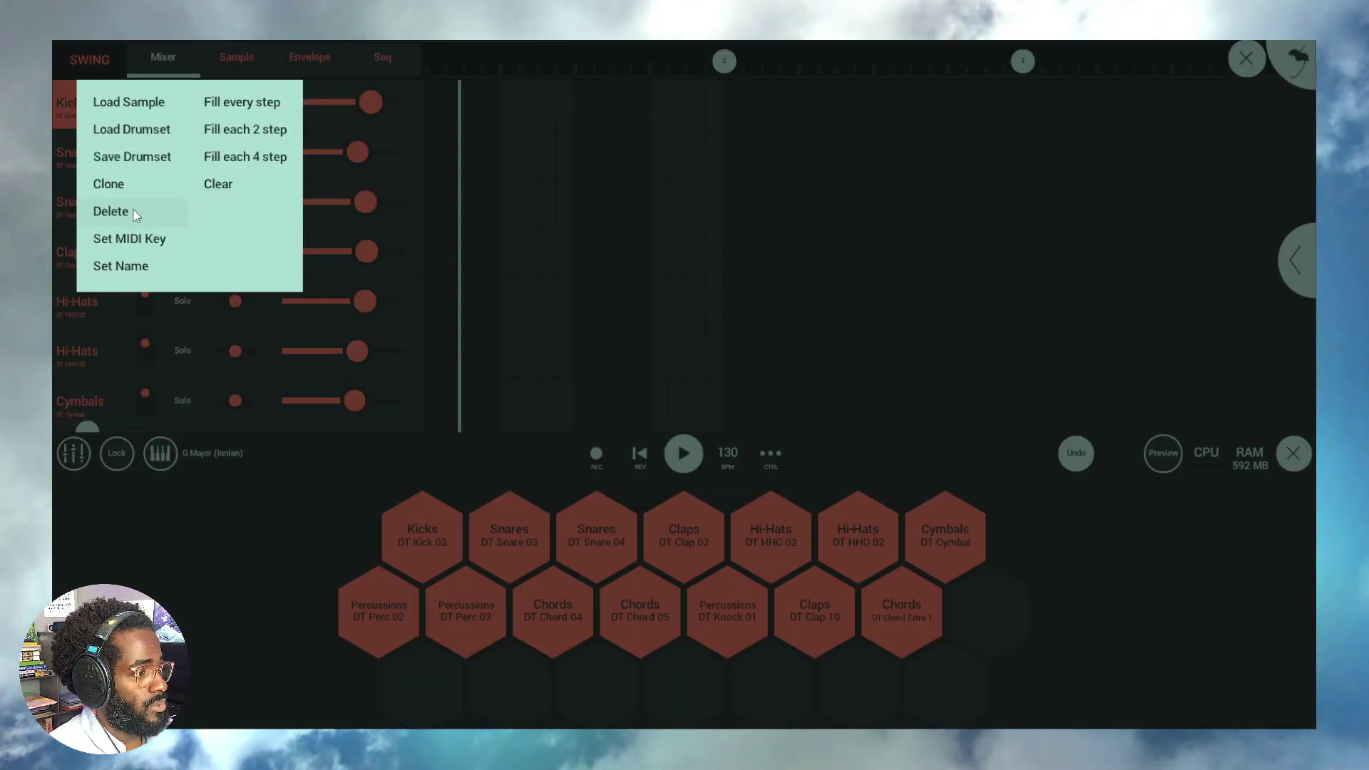
{"action": "left_click", "coordinate": [152, 115]}
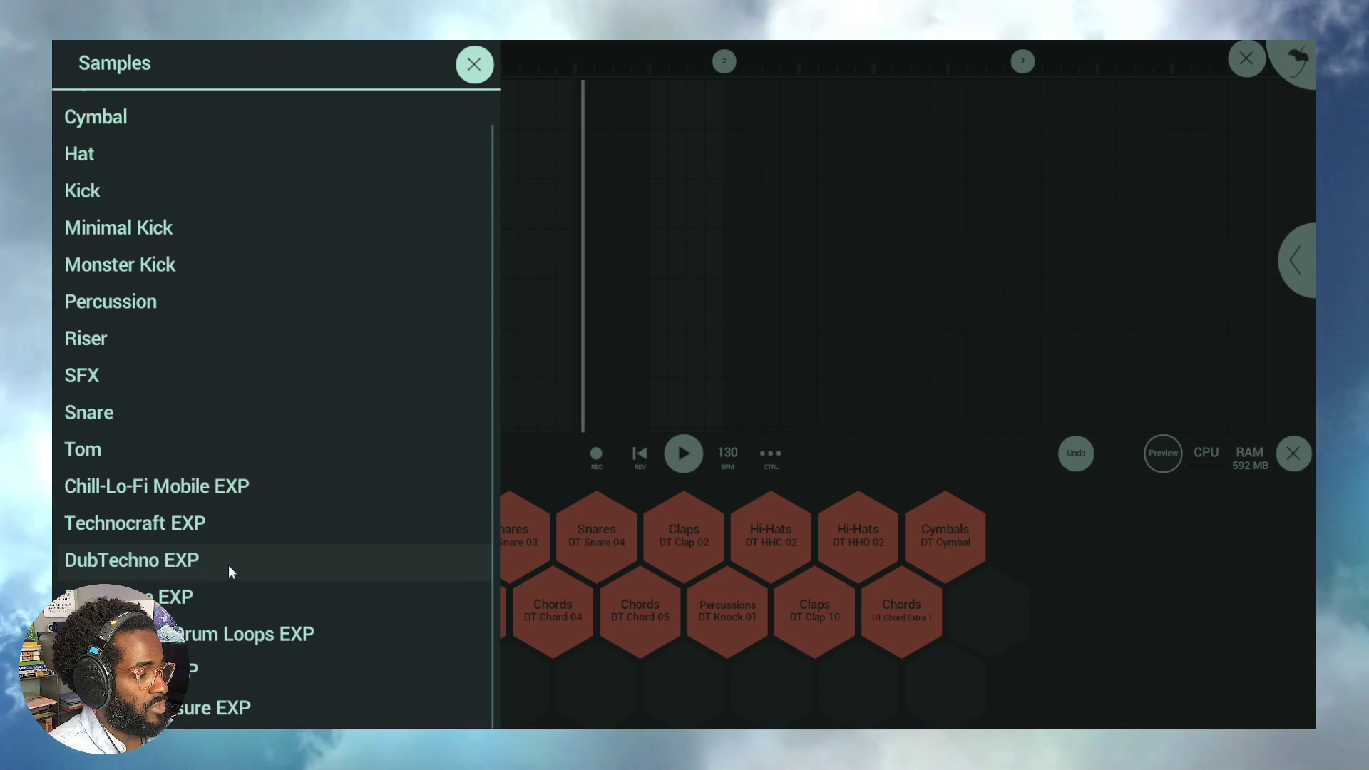
{"action": "left_click", "coordinate": [229, 564]}
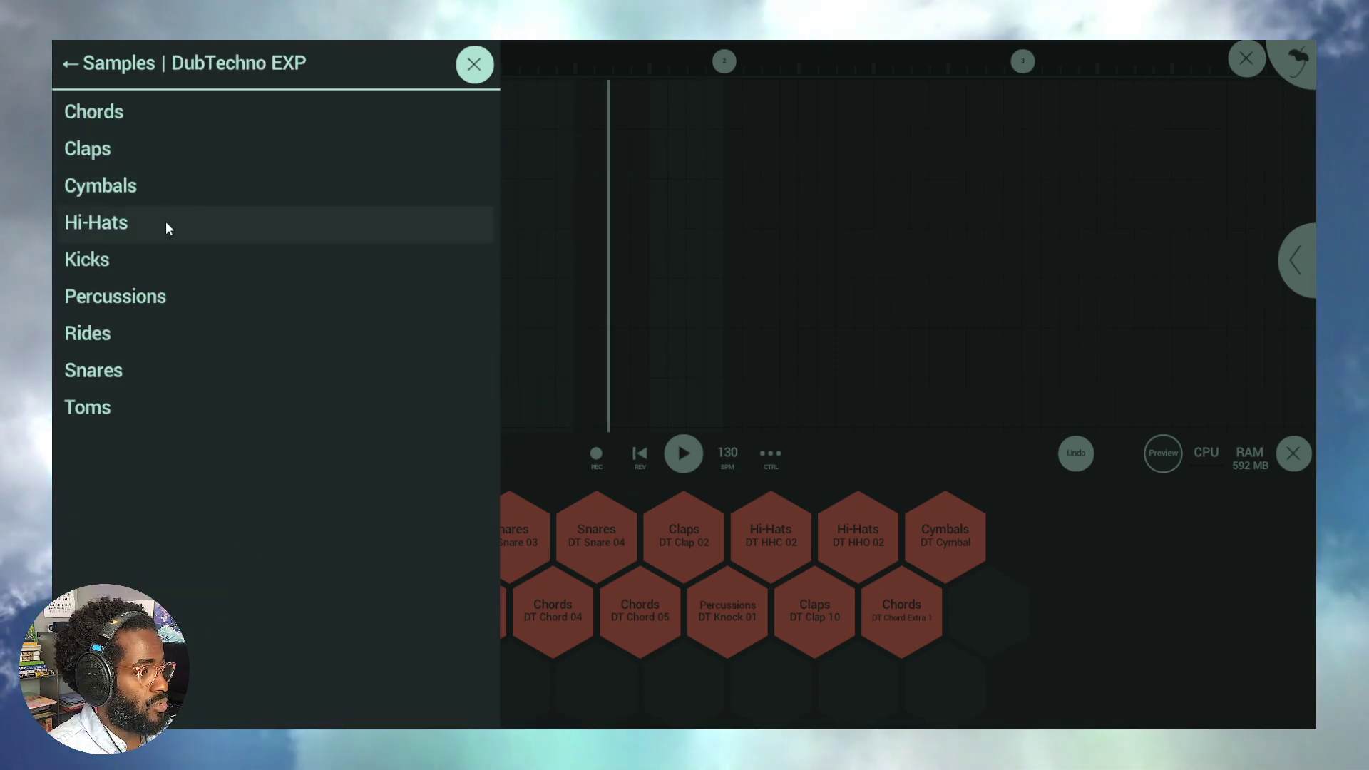
{"action": "left_click", "coordinate": [181, 260]}
{"action": "left_click", "coordinate": [147, 120]}
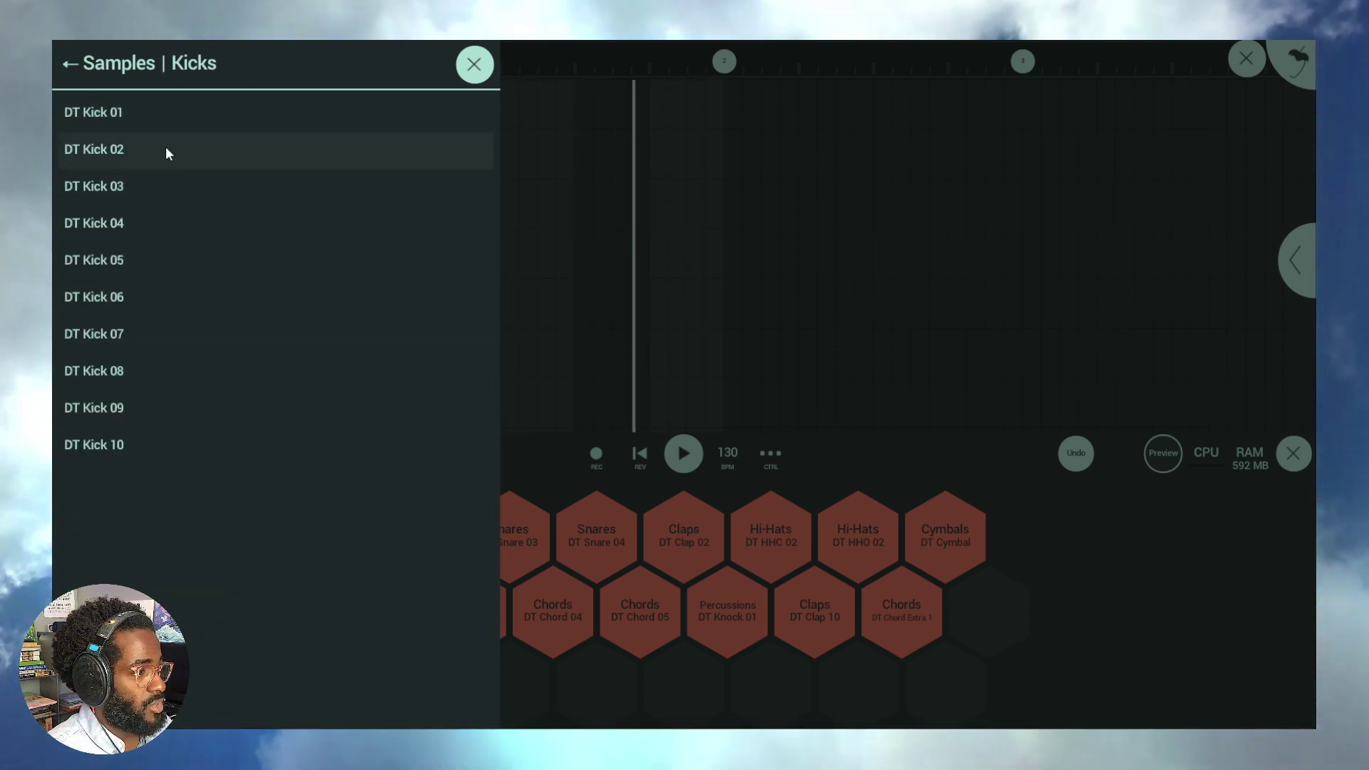
{"action": "left_click", "coordinate": [145, 150]}
{"action": "left_click", "coordinate": [144, 149]}
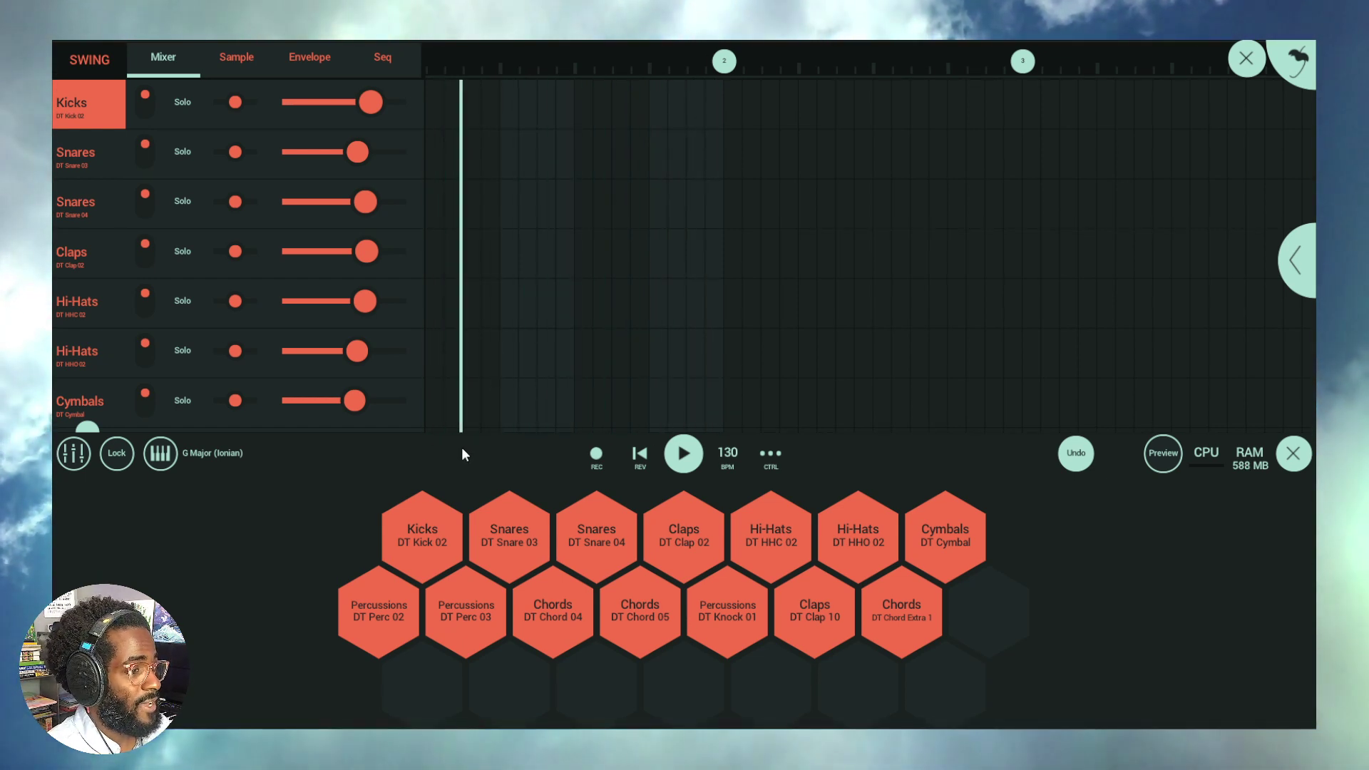
Step: Test the new kick, then load DT Snare 02 onto the first Snares channel and play it
{"action": "left_click", "coordinate": [451, 542]}
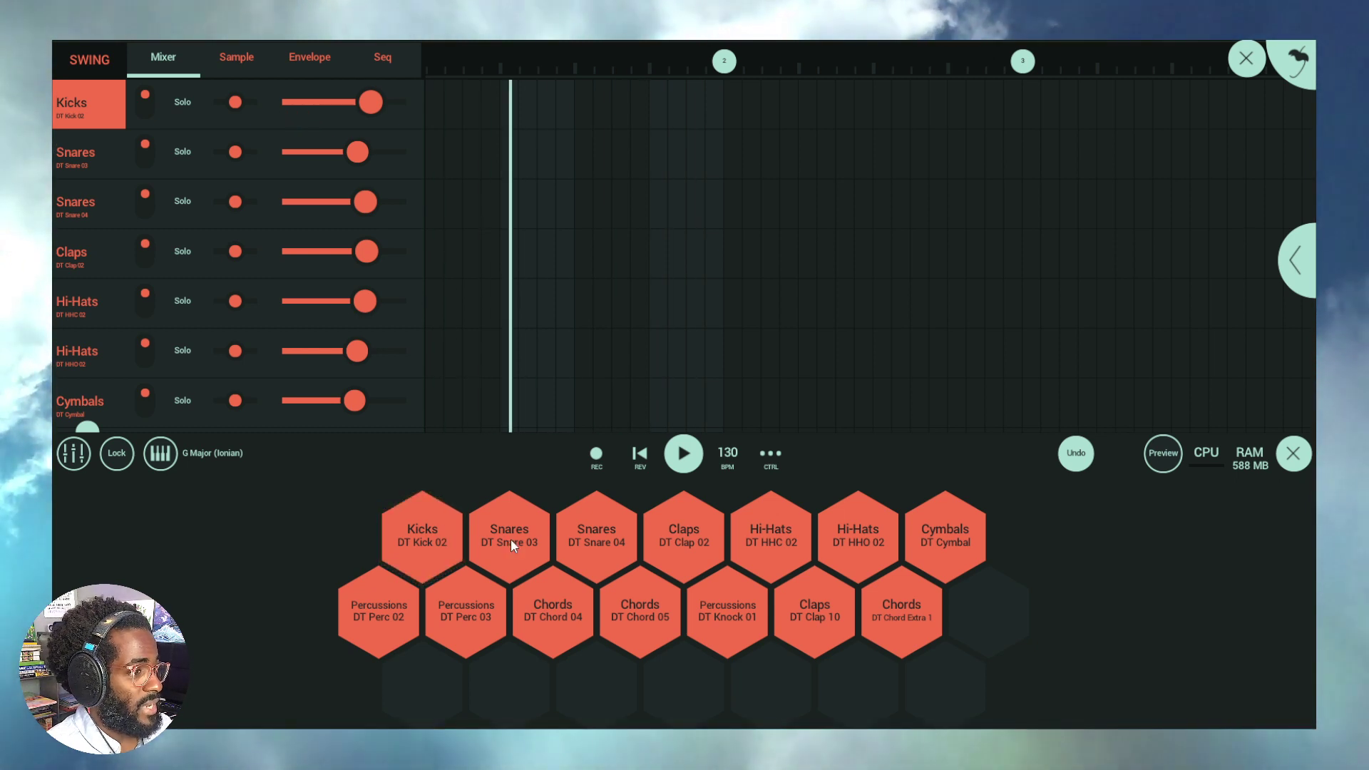
{"action": "right_click", "coordinate": [80, 157]}
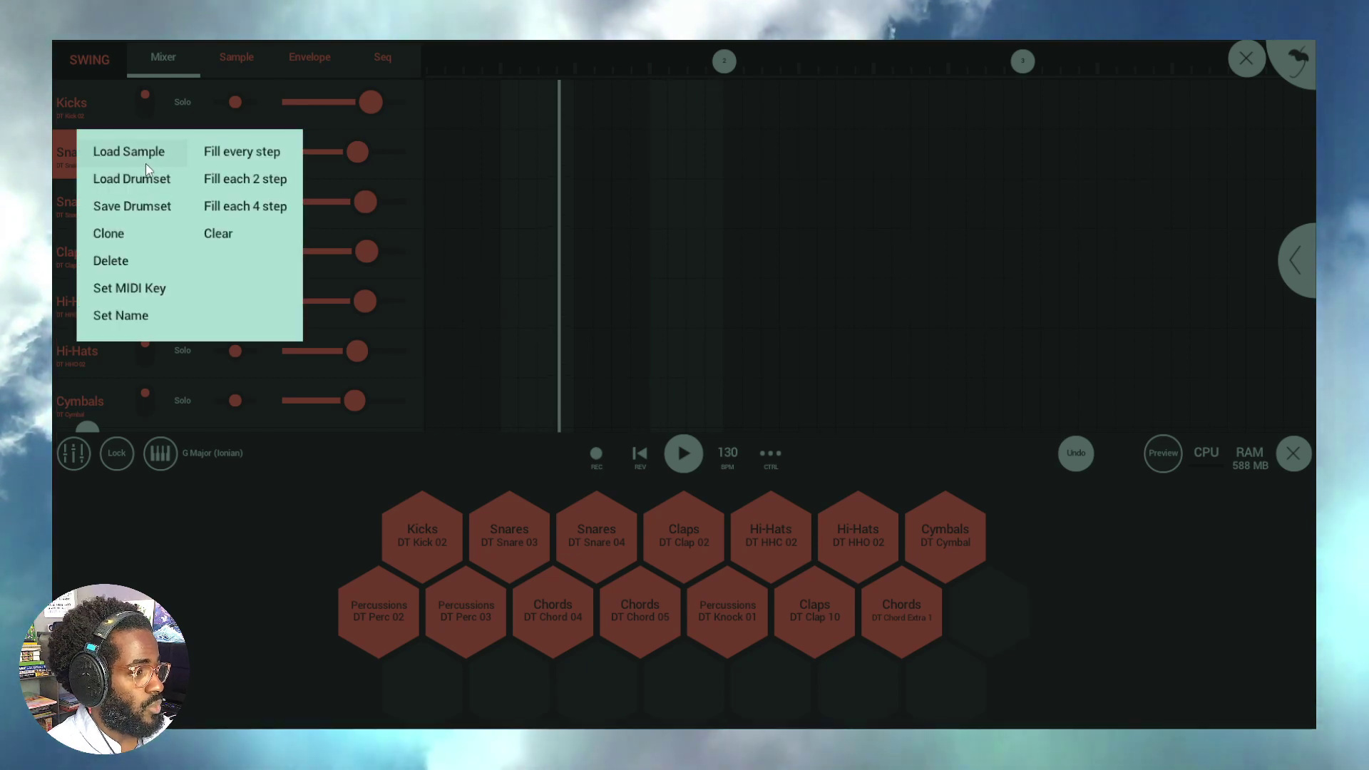
{"action": "left_click", "coordinate": [146, 163]}
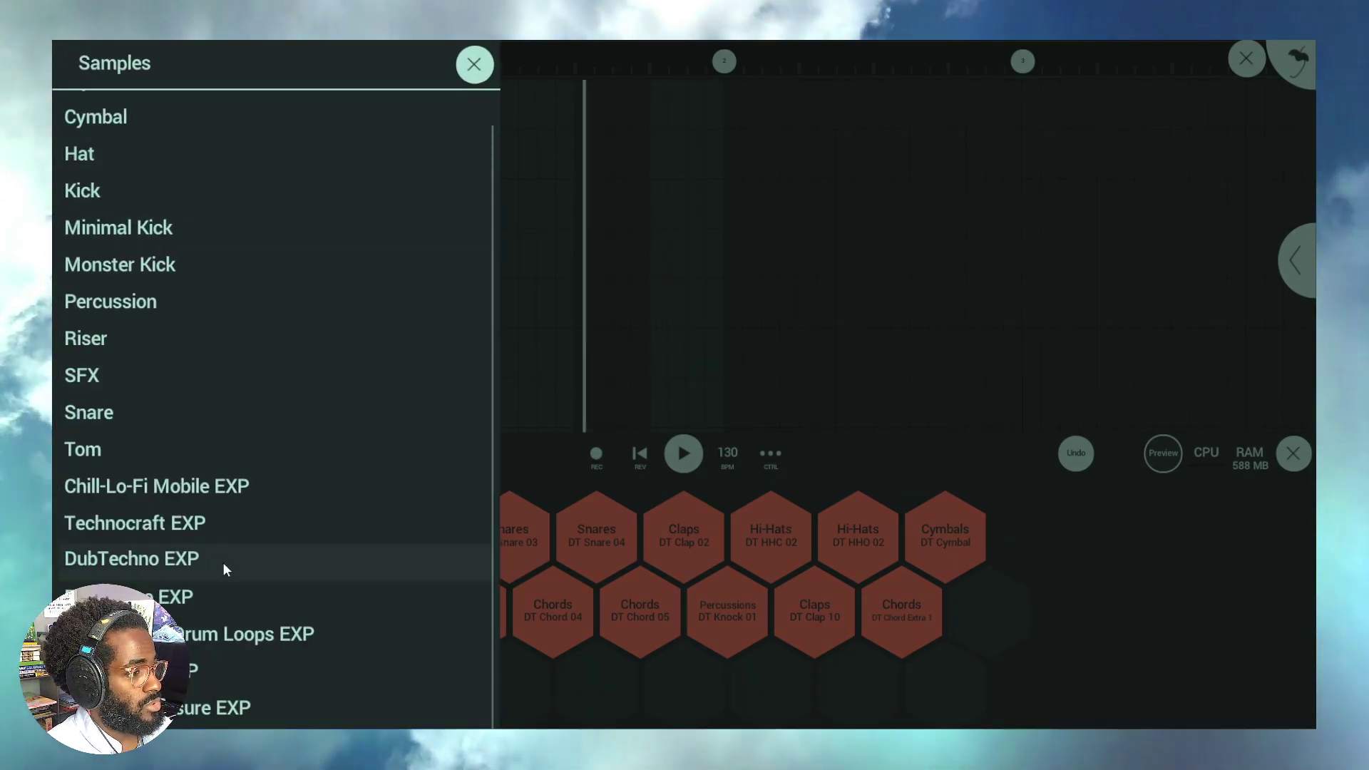
{"action": "left_click", "coordinate": [208, 560]}
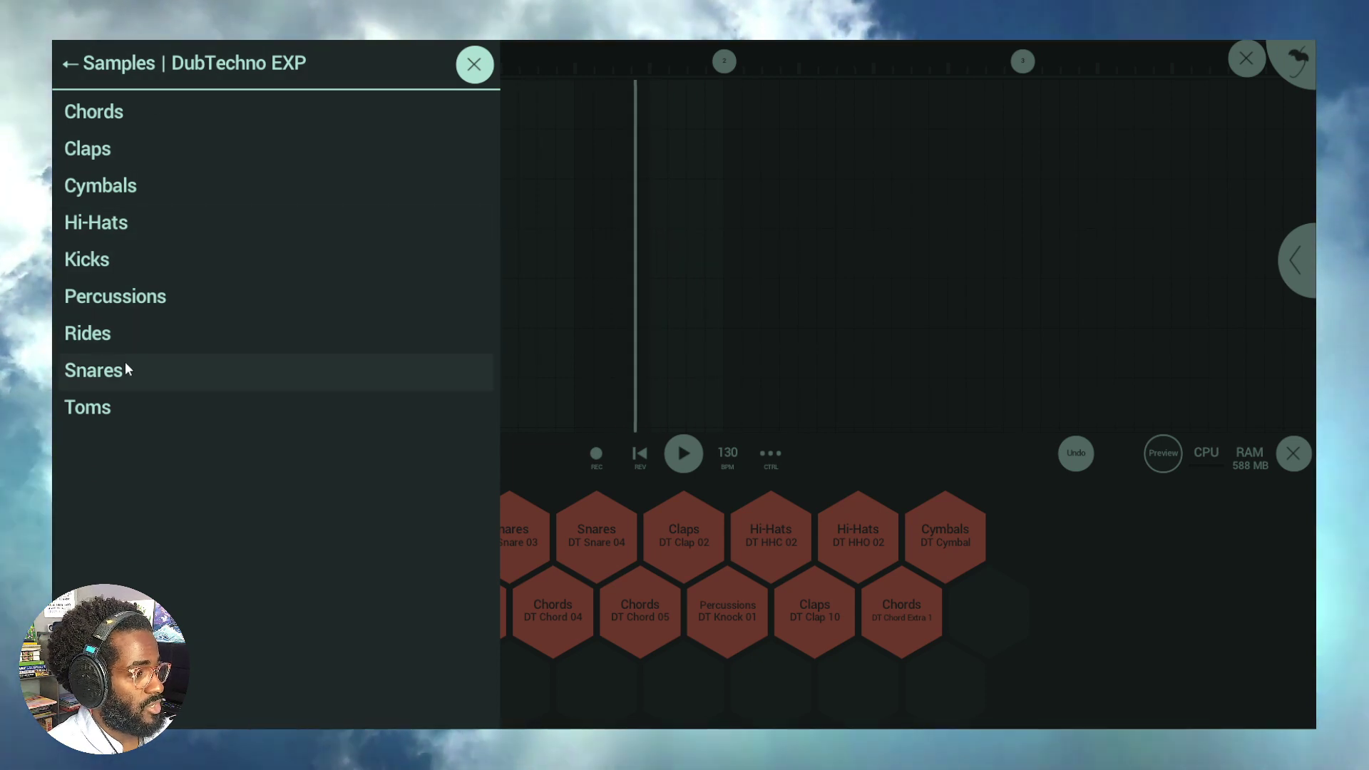
{"action": "left_click", "coordinate": [125, 367]}
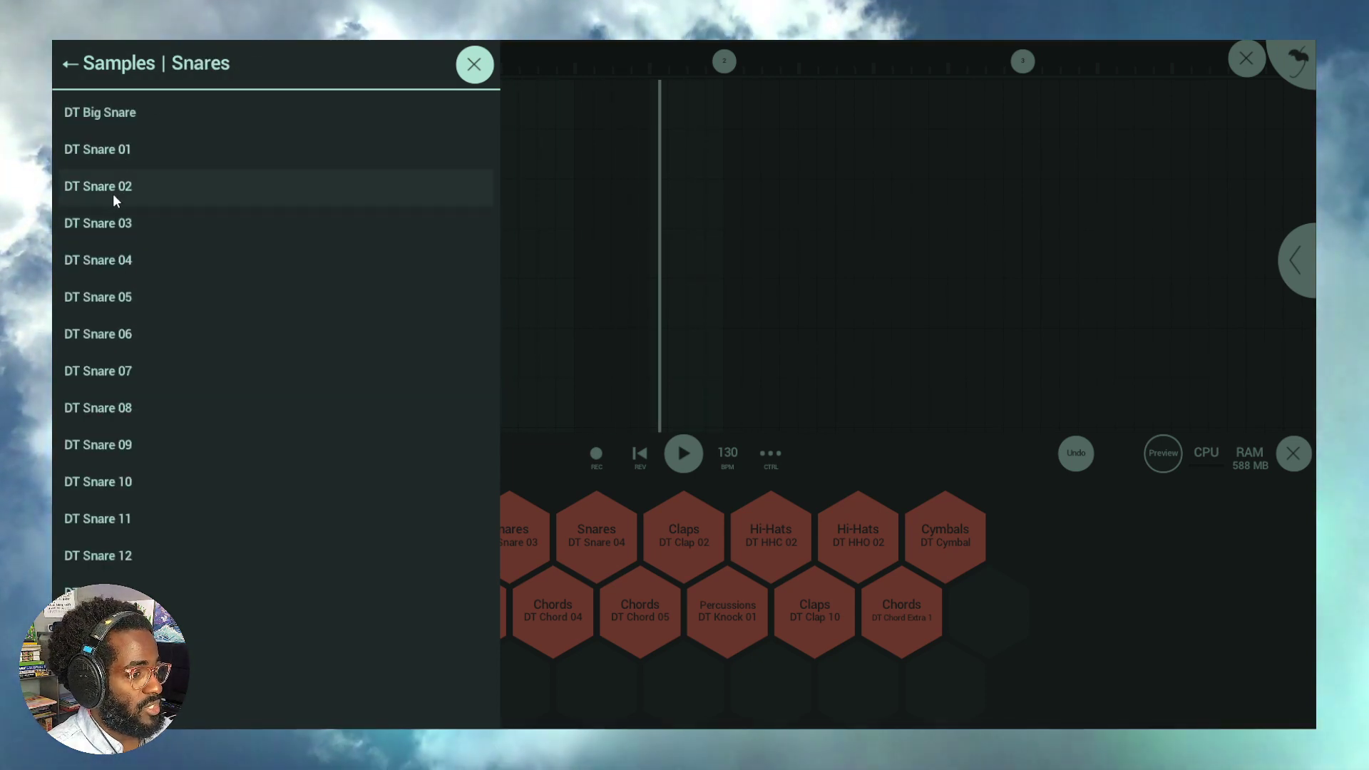
{"action": "left_click", "coordinate": [112, 194]}
{"action": "left_click", "coordinate": [579, 384]}
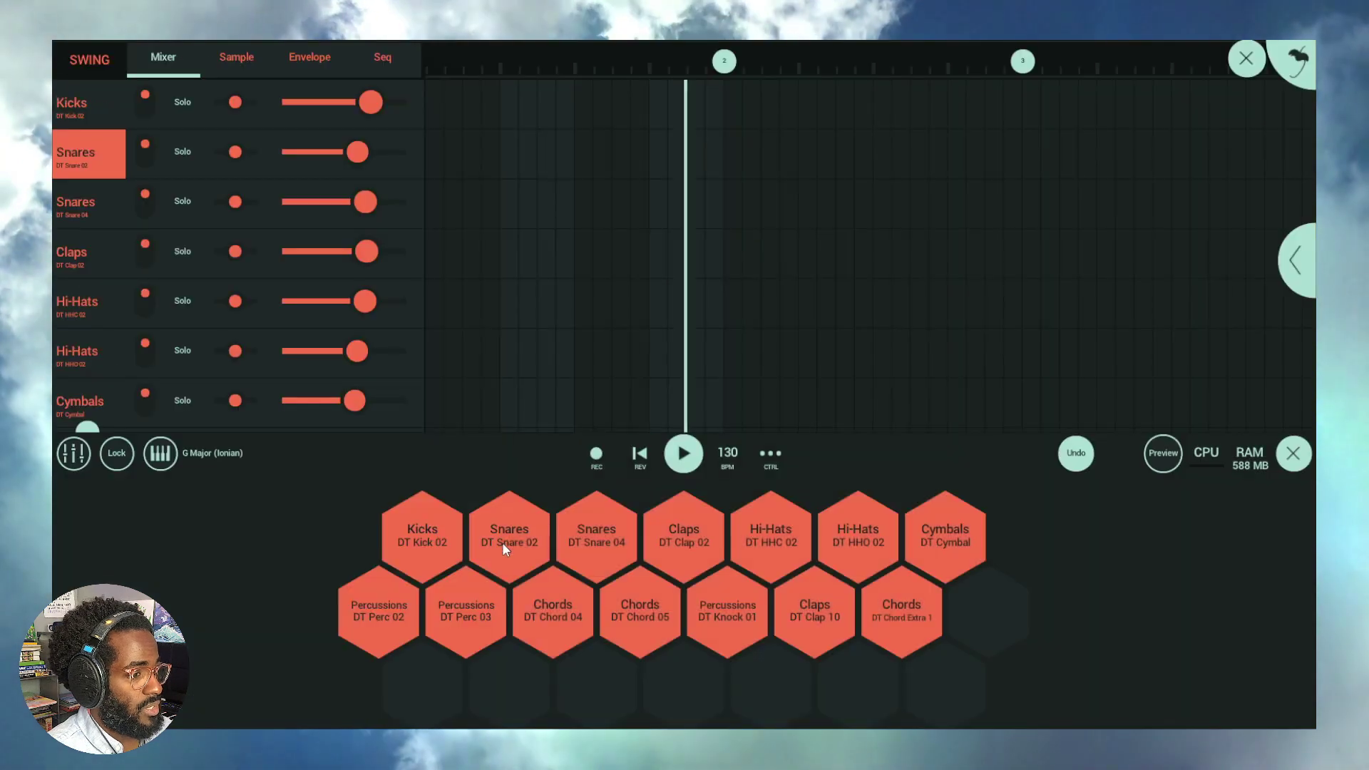
{"action": "left_click", "coordinate": [502, 542]}
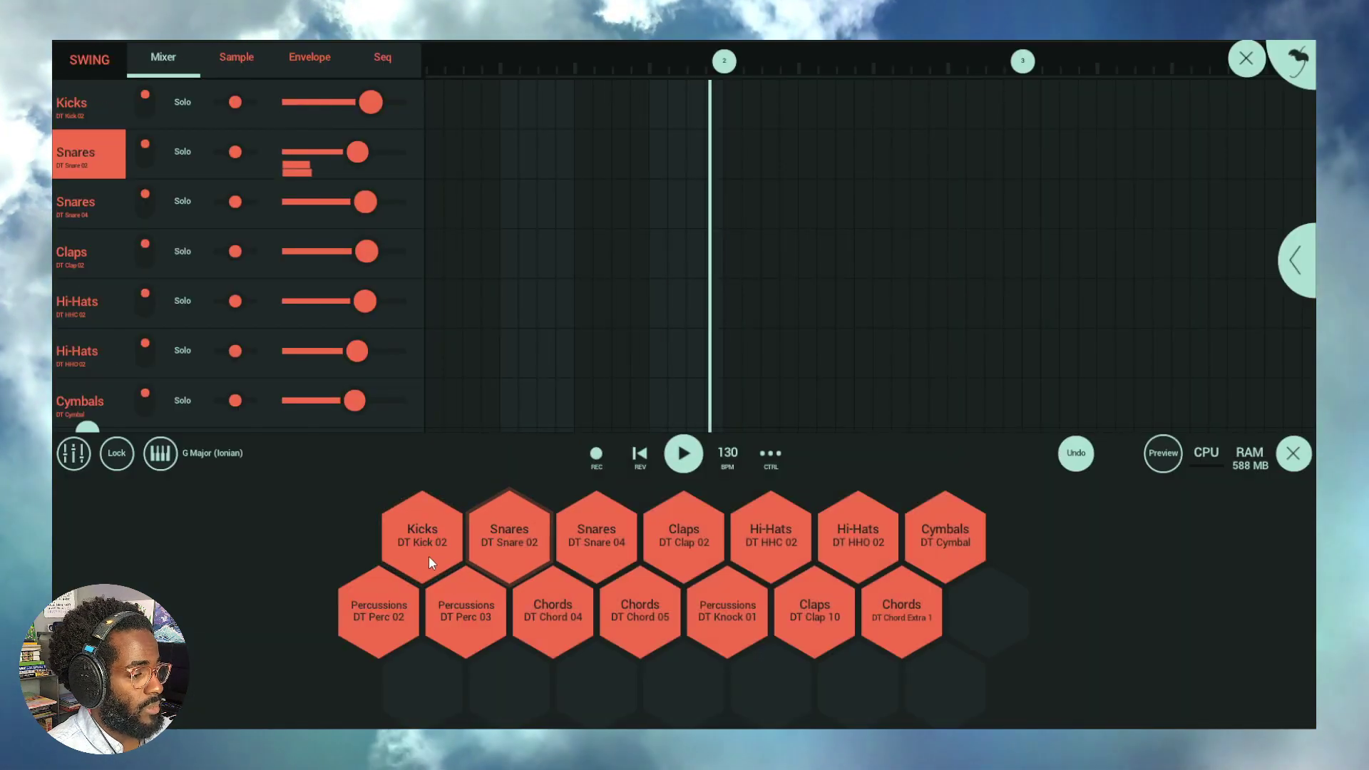
{"action": "left_click", "coordinate": [499, 550]}
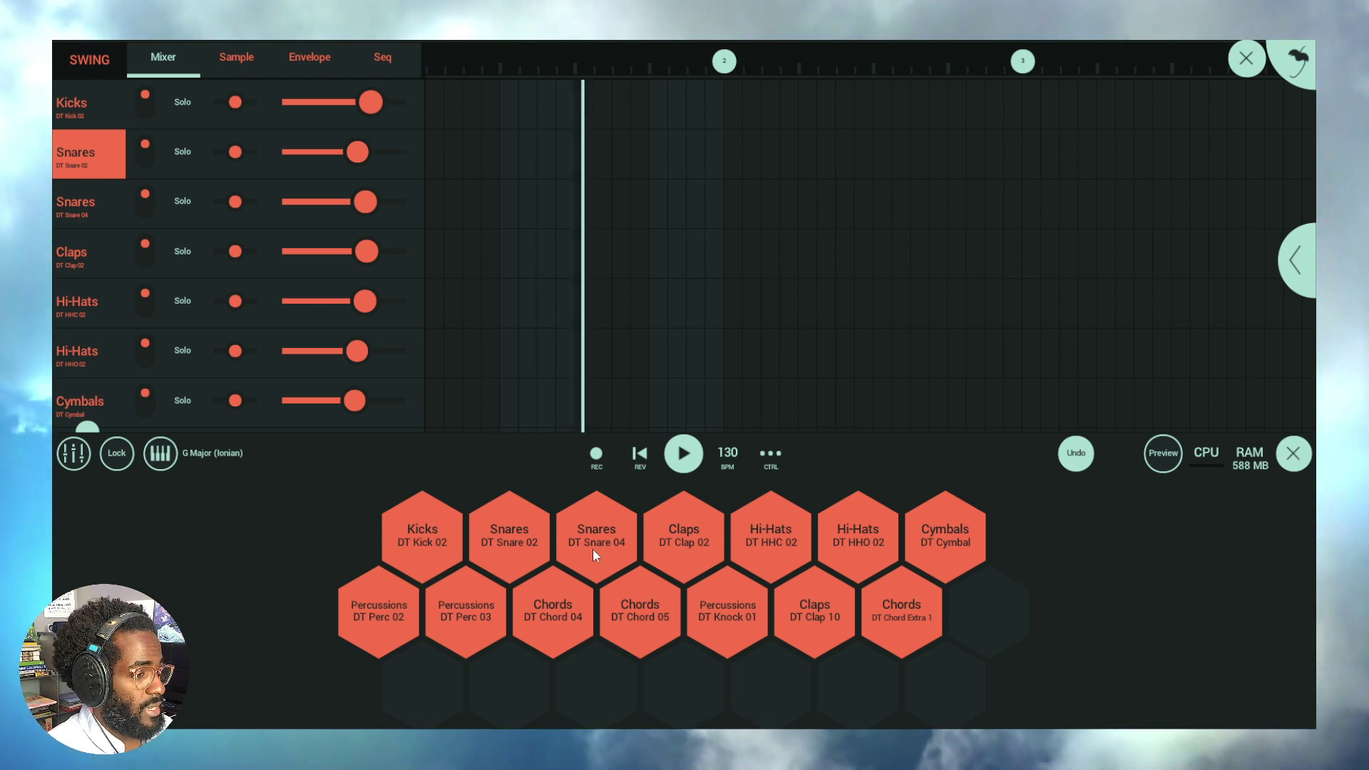
Step: Load DubTechno EXP's DT Snare 04 onto the second Snares channel
{"action": "left_click", "coordinate": [84, 200]}
{"action": "left_click", "coordinate": [207, 201]}
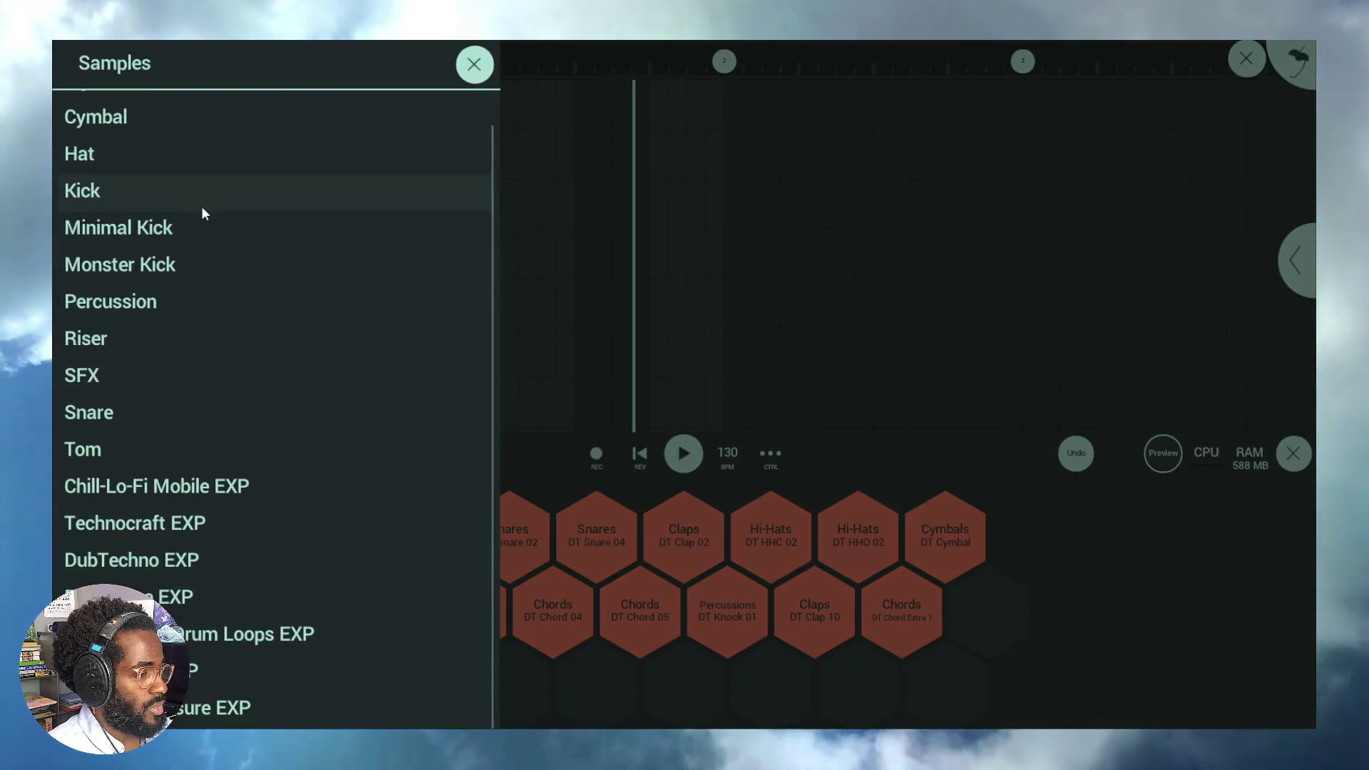
{"action": "left_click", "coordinate": [207, 562]}
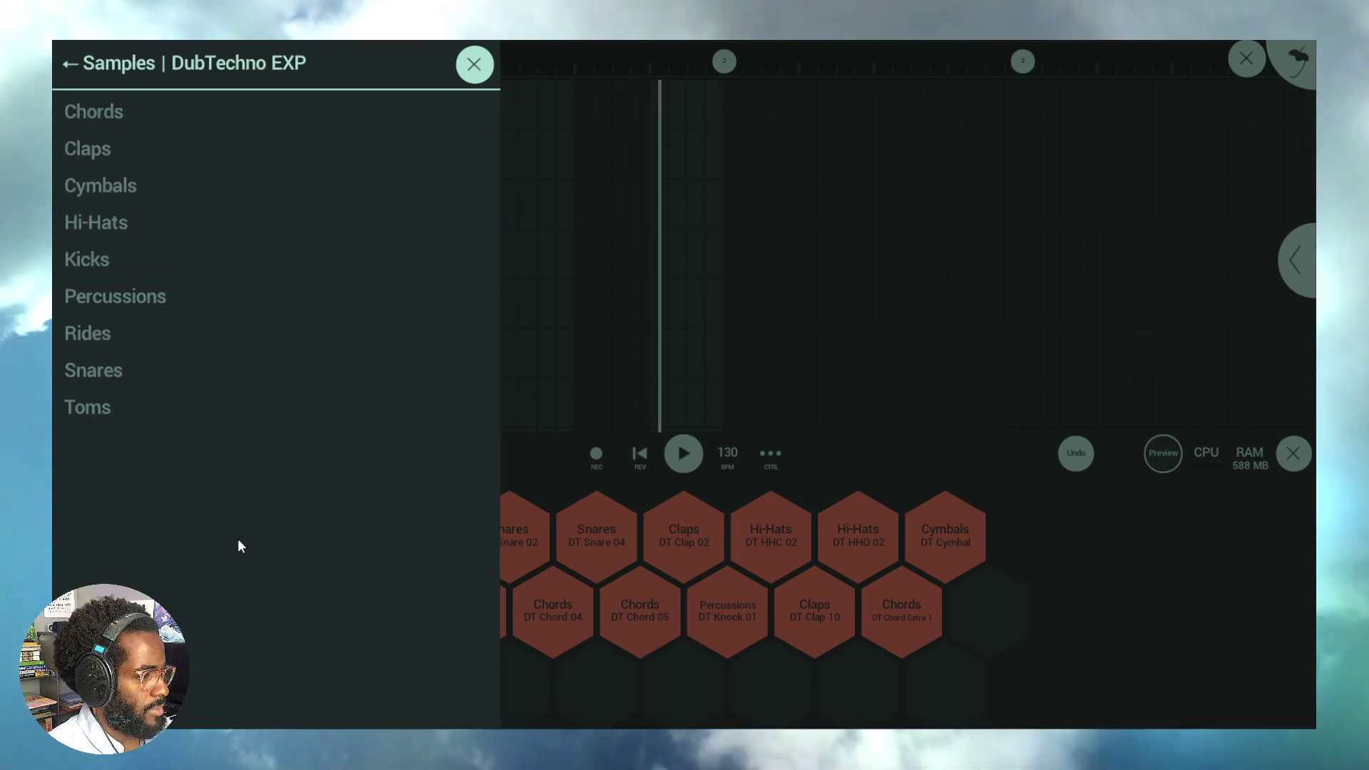
{"action": "left_click", "coordinate": [140, 362]}
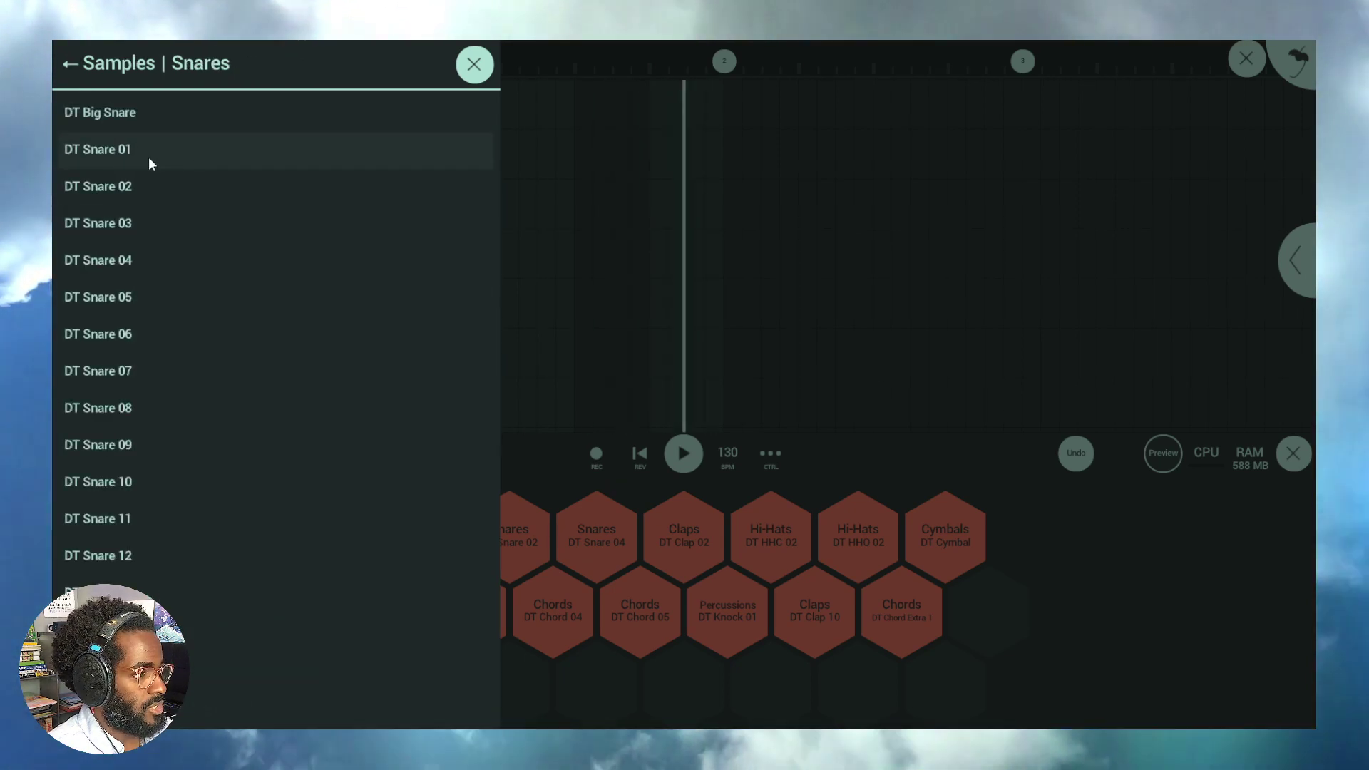
{"action": "left_click", "coordinate": [142, 258]}
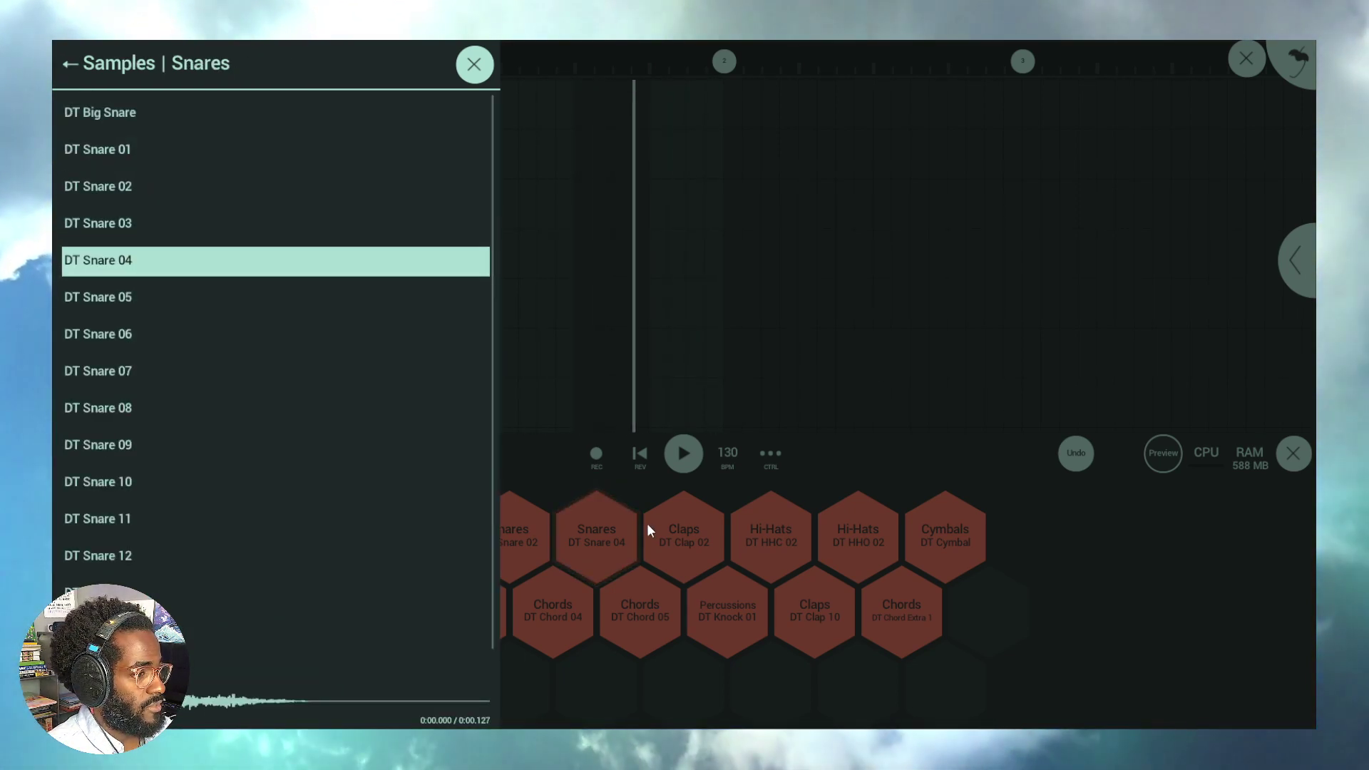
{"action": "left_click", "coordinate": [982, 536]}
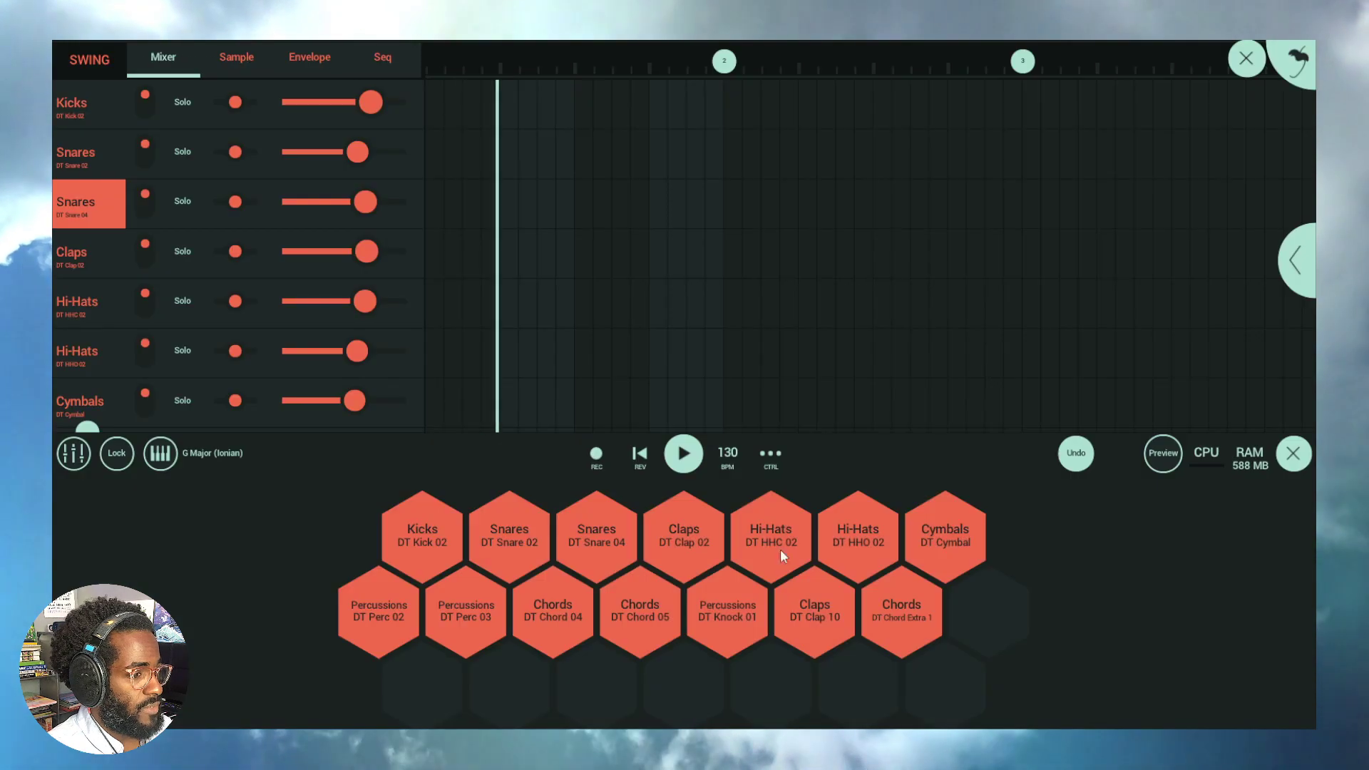
Step: Load DT Clap 02 from DubTechno EXP onto the Claps channel
{"action": "right_click", "coordinate": [81, 264]}
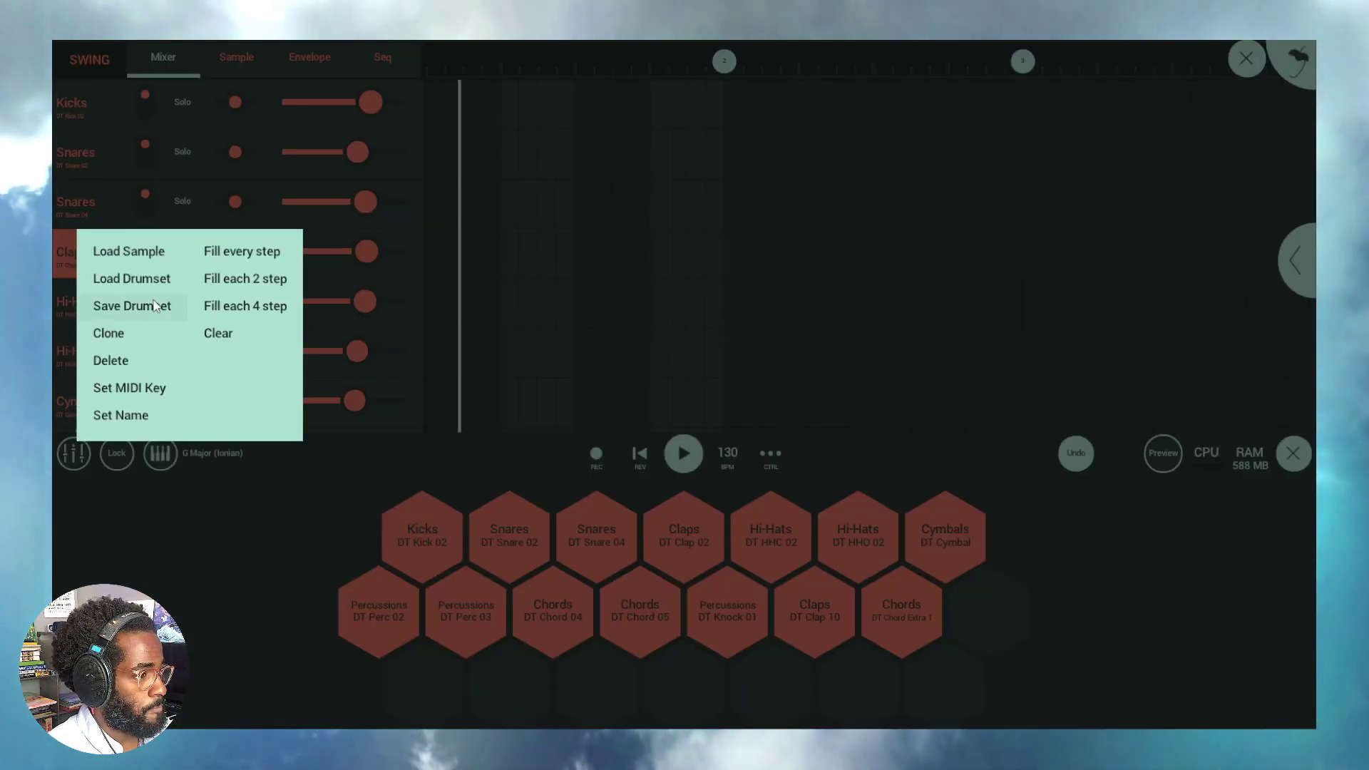
{"action": "left_click", "coordinate": [132, 278]}
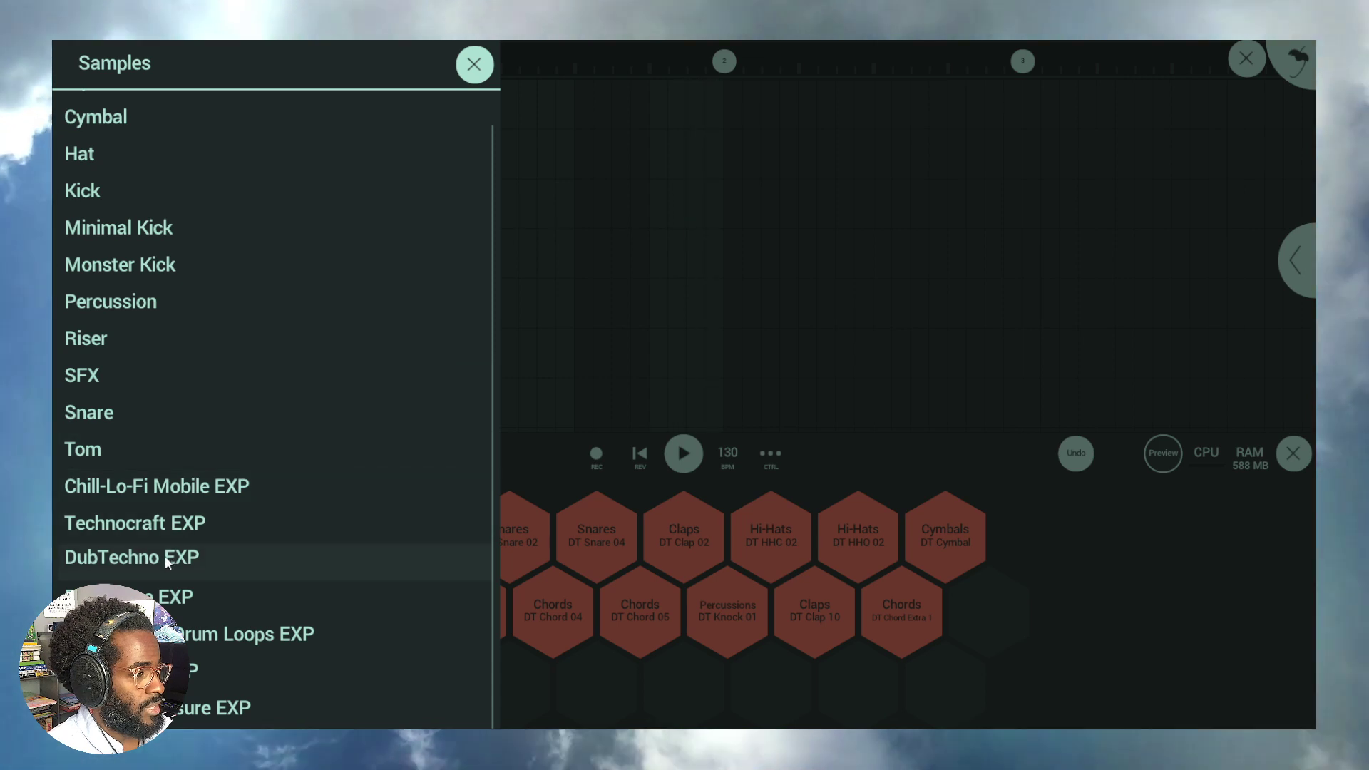
{"action": "left_click", "coordinate": [164, 554]}
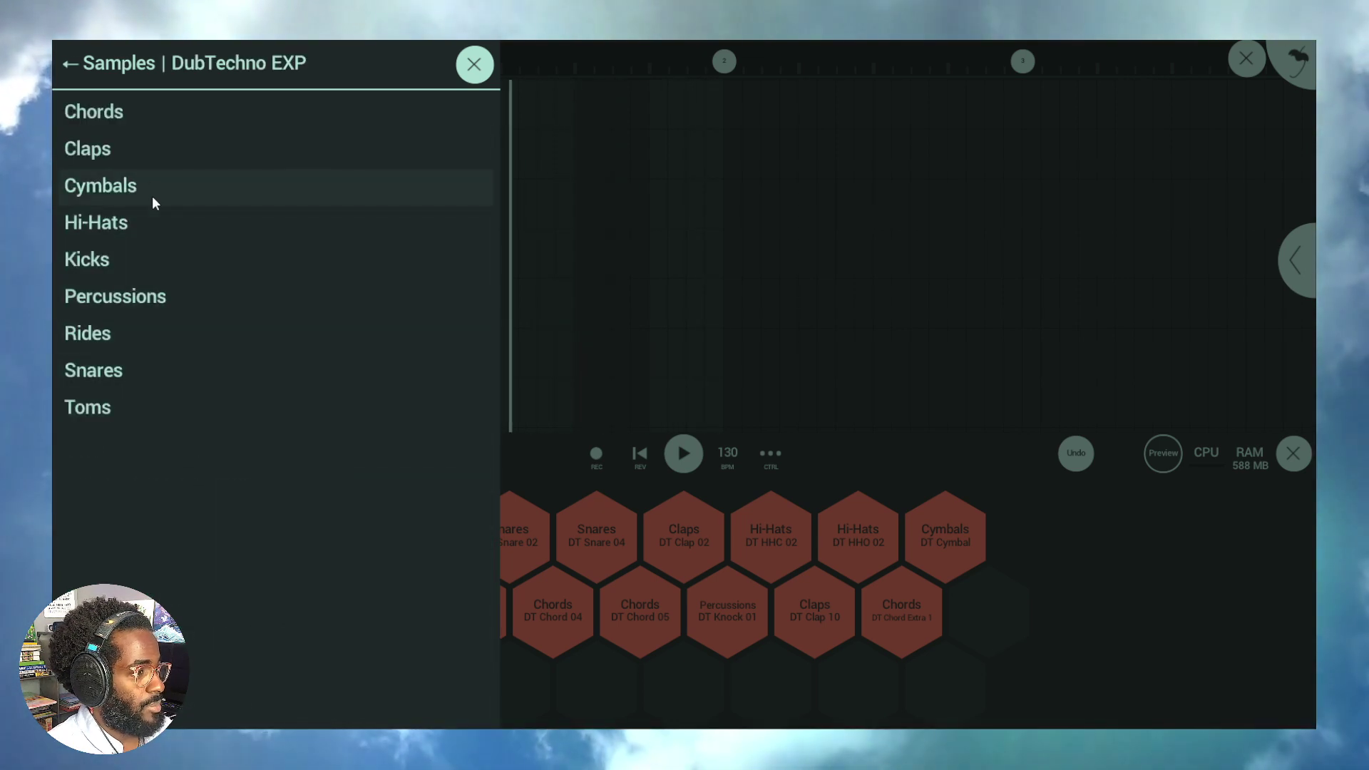
{"action": "left_click", "coordinate": [140, 151]}
{"action": "left_click", "coordinate": [118, 148]}
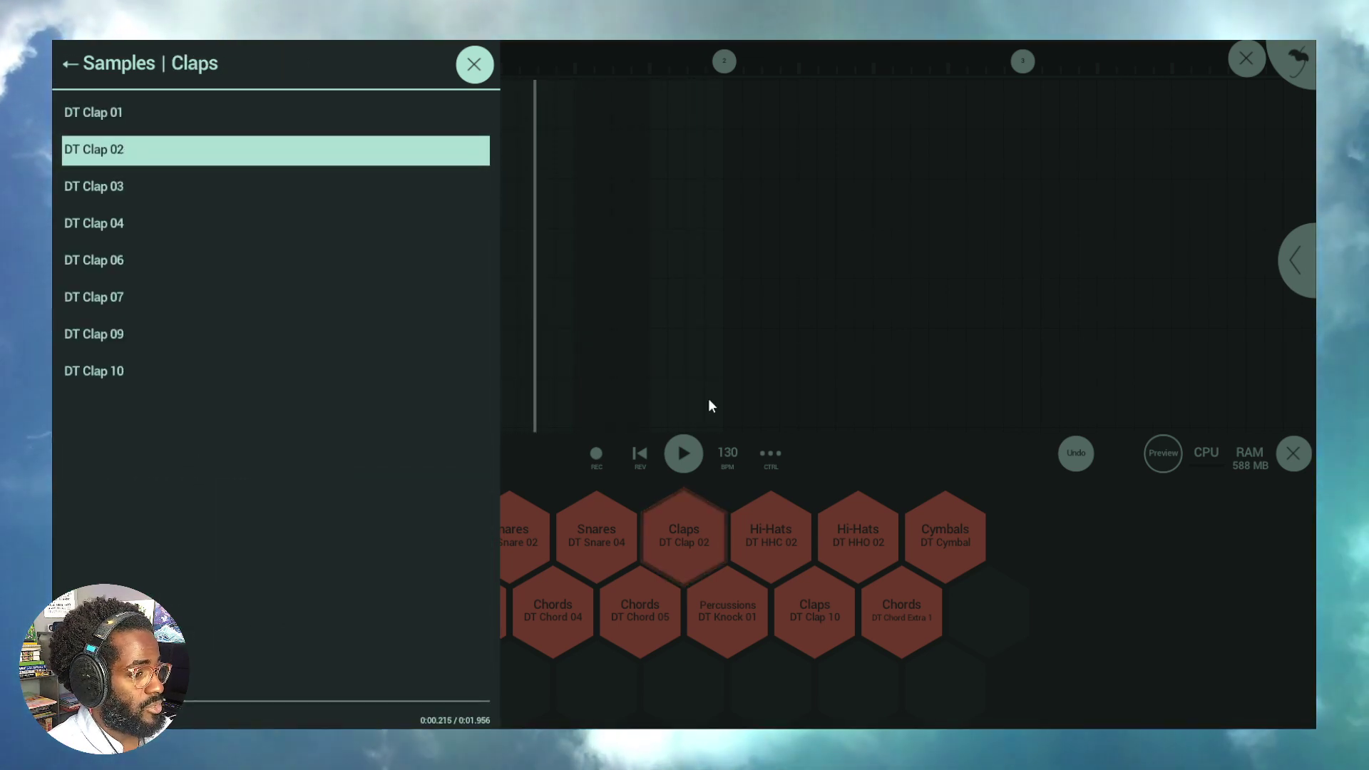
{"action": "left_click", "coordinate": [1095, 539]}
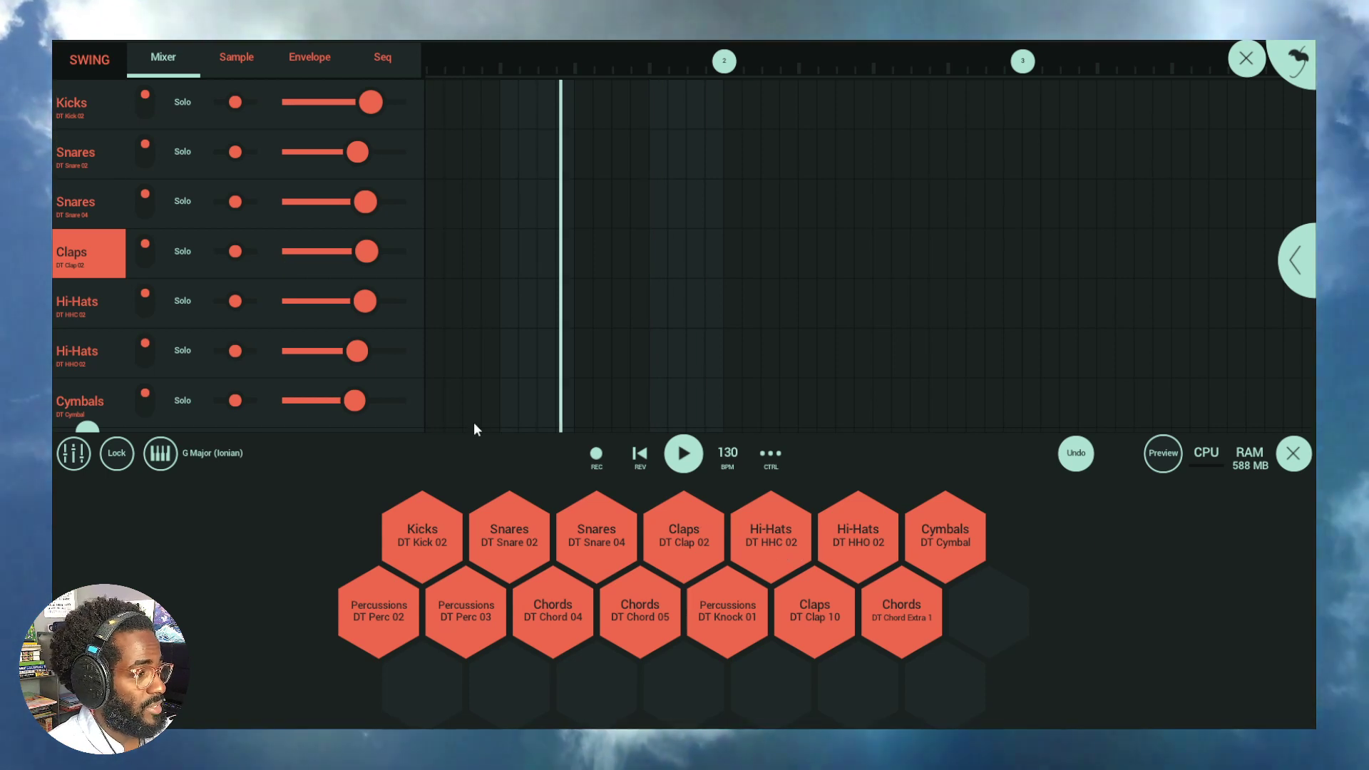
Step: Preview the DT HHC 02 hi-hat sample for the Hi-Hats channel without loading it
{"action": "right_click", "coordinate": [96, 307]}
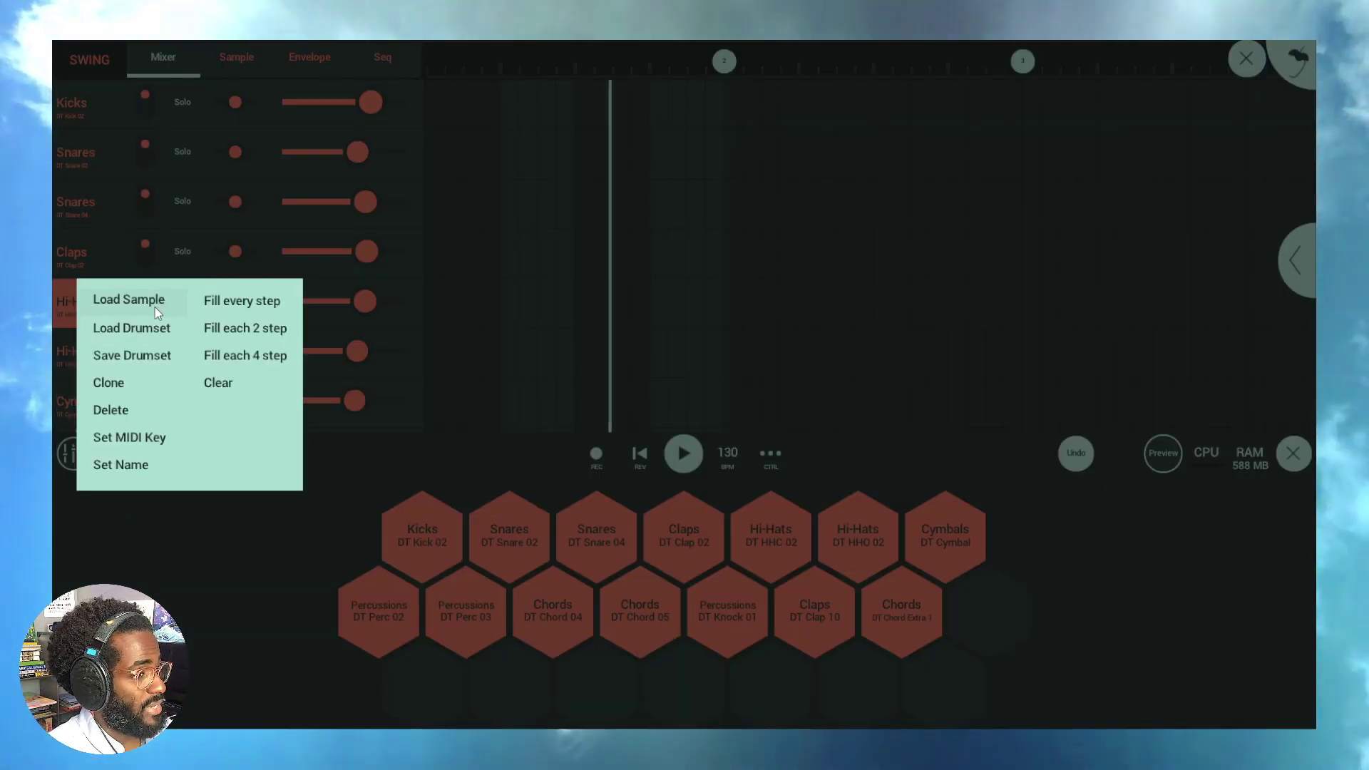
{"action": "left_click", "coordinate": [154, 302]}
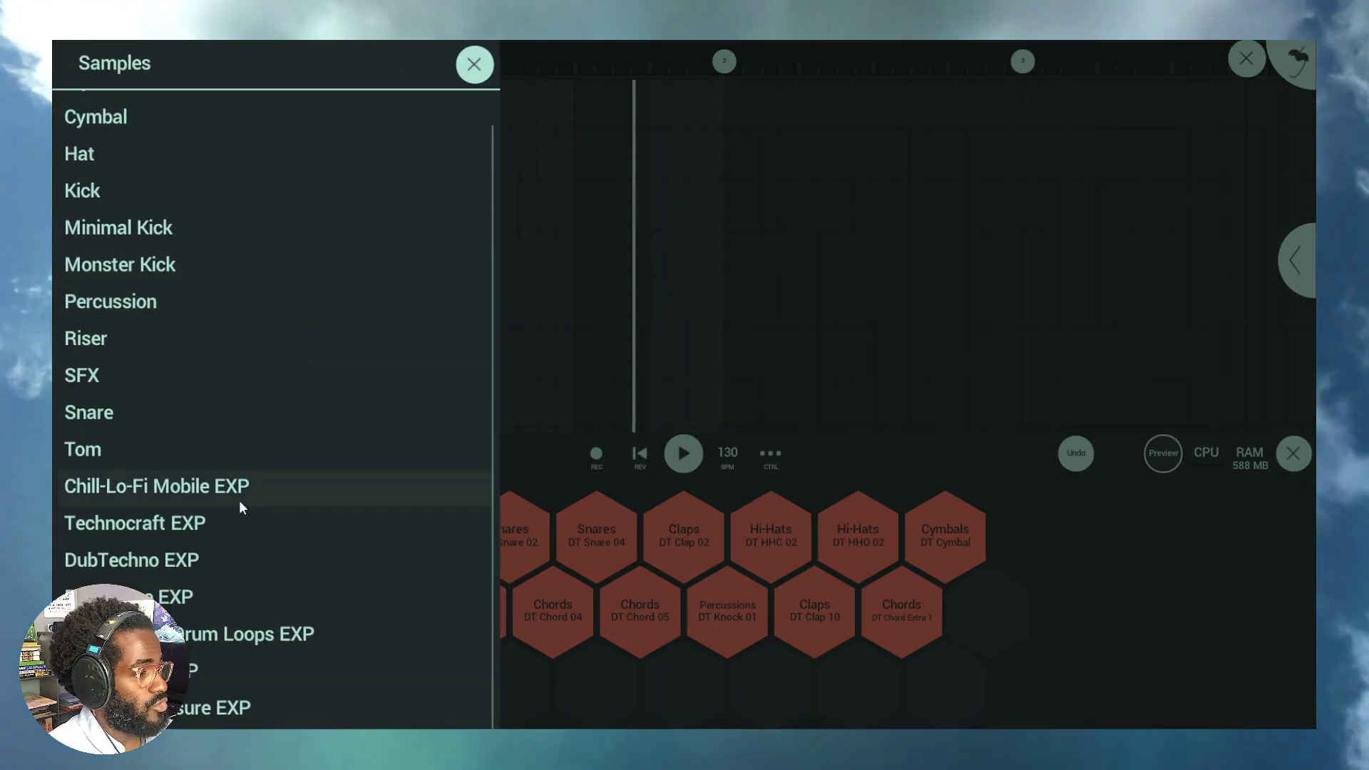
{"action": "left_click", "coordinate": [209, 551]}
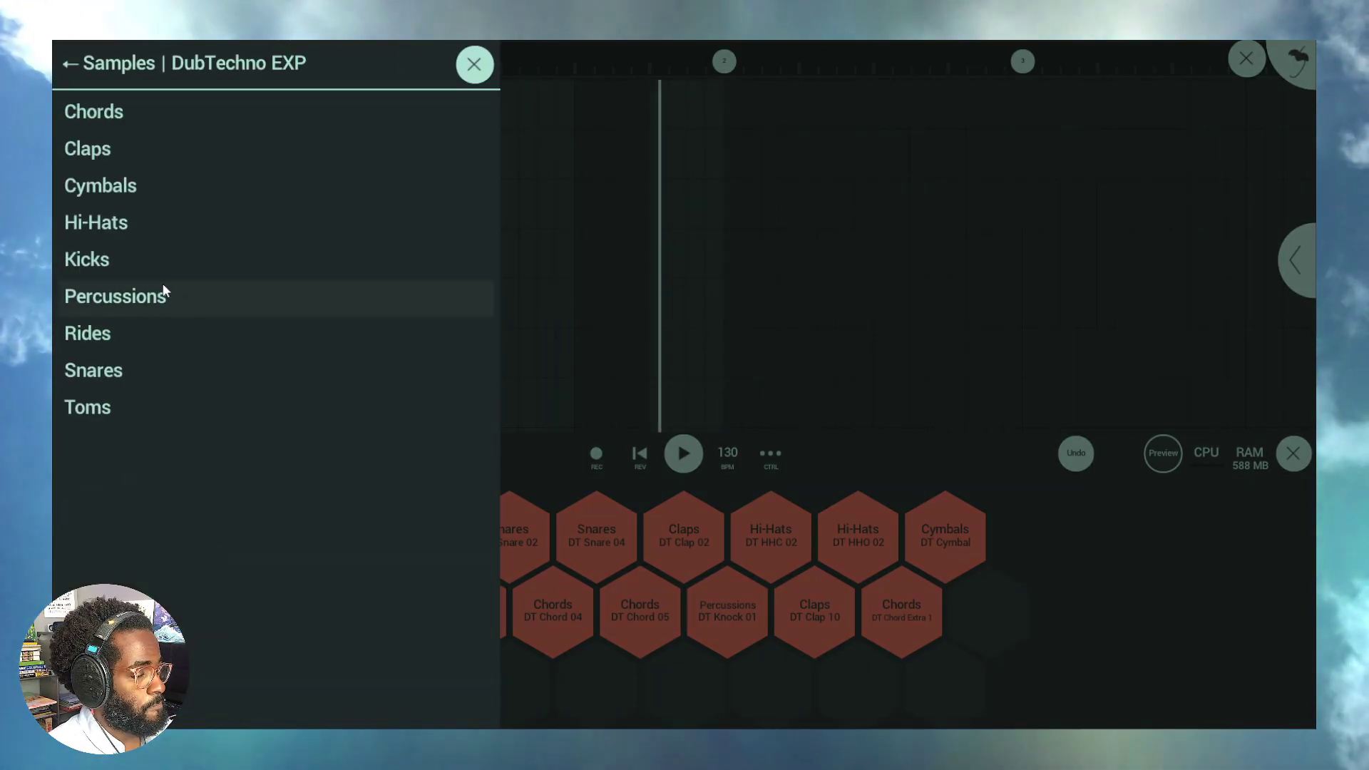
{"action": "left_click", "coordinate": [118, 223]}
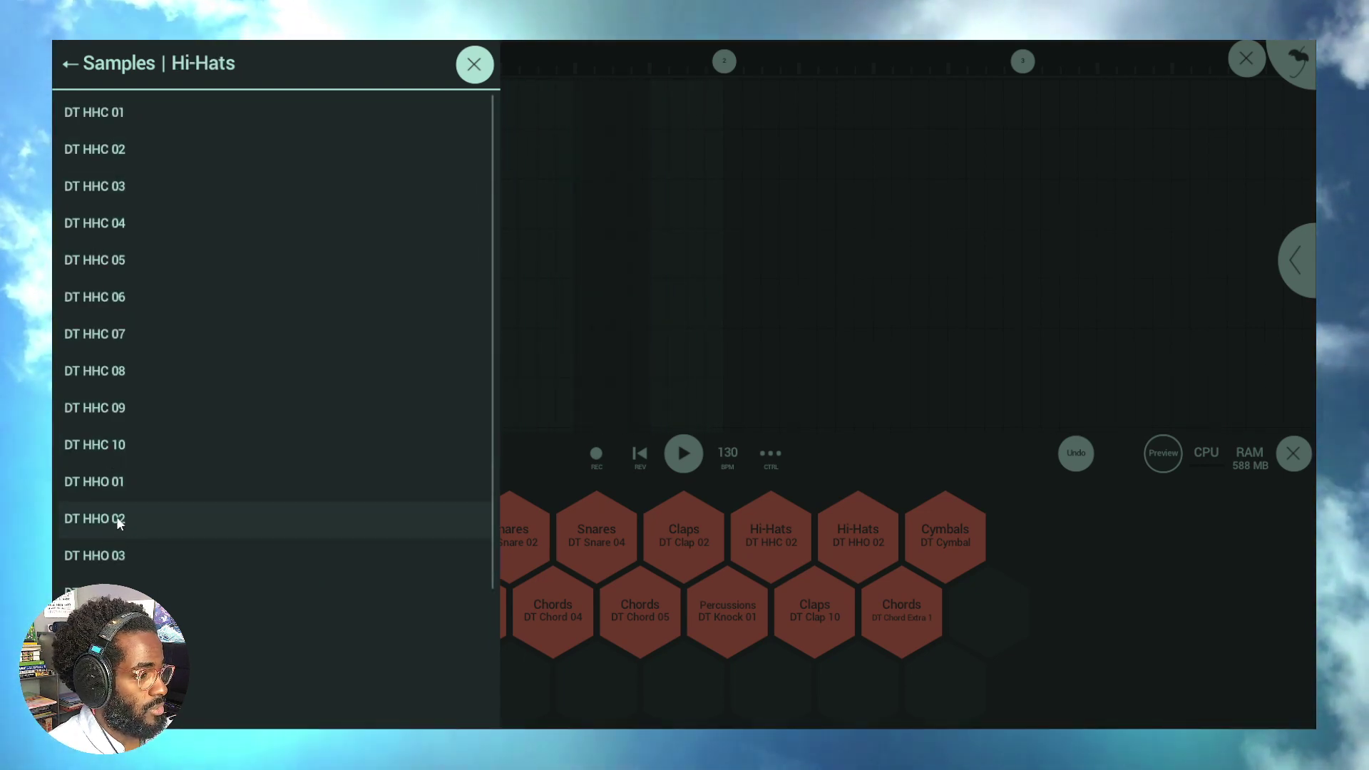
{"action": "left_click", "coordinate": [113, 159]}
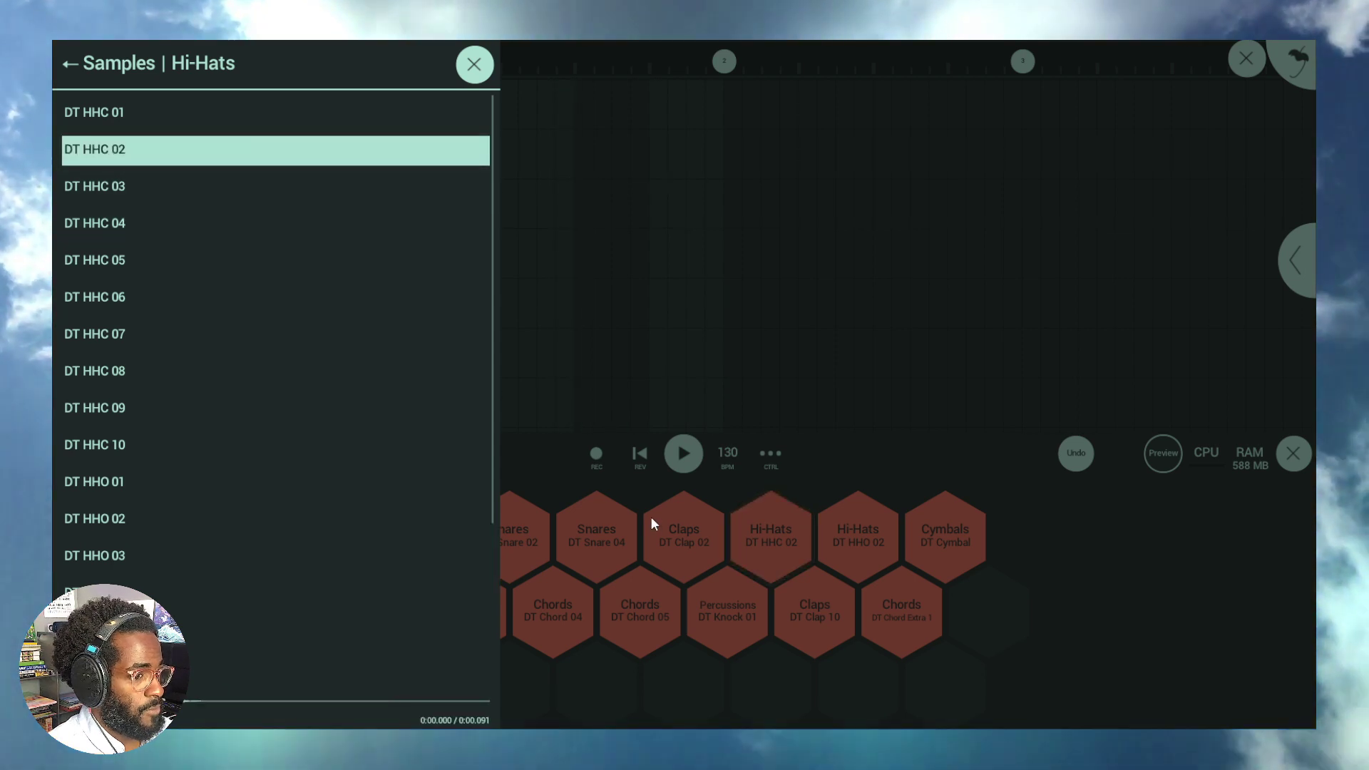
{"action": "left_click", "coordinate": [854, 542]}
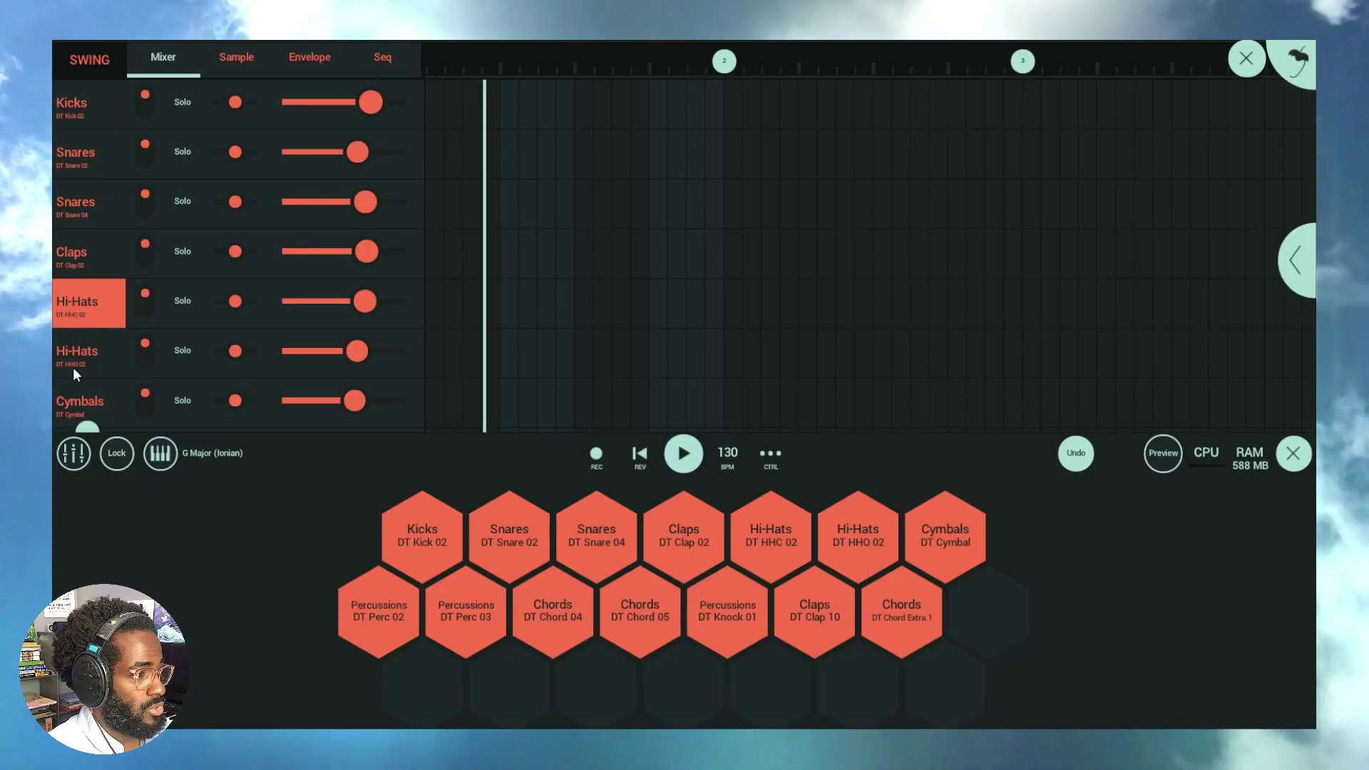
Step: Load DT HHO 02 onto the second Hi-Hats channel
{"action": "left_click", "coordinate": [90, 349]}
{"action": "left_click", "coordinate": [71, 347]}
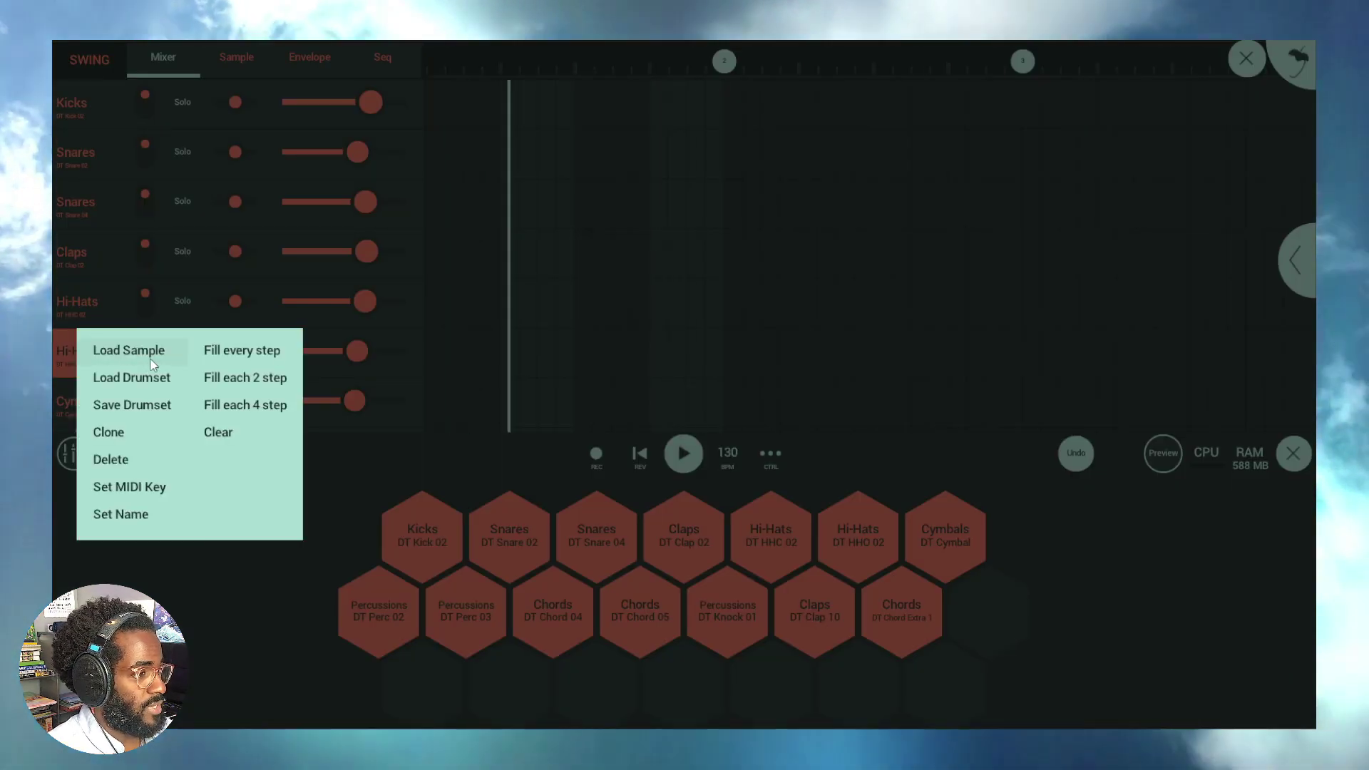
{"action": "left_click", "coordinate": [119, 353]}
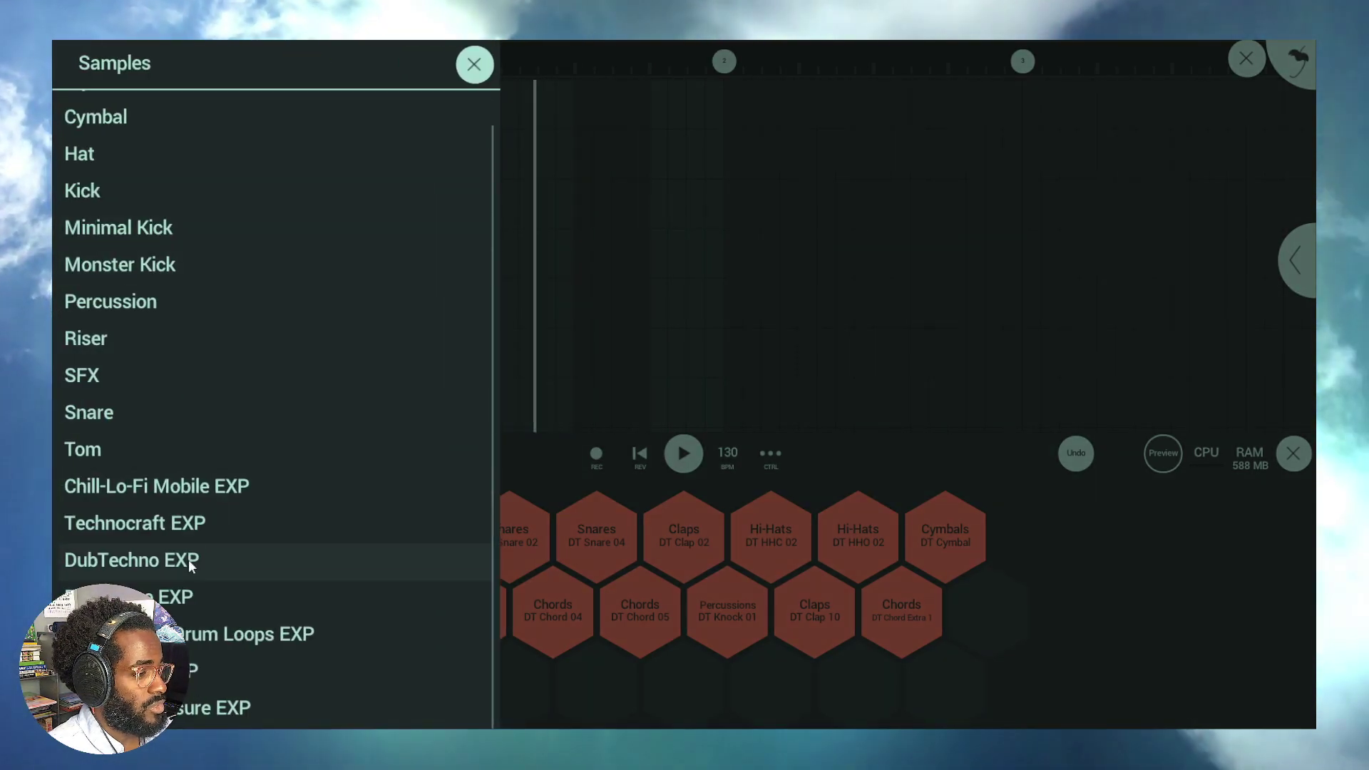
{"action": "left_click", "coordinate": [188, 559]}
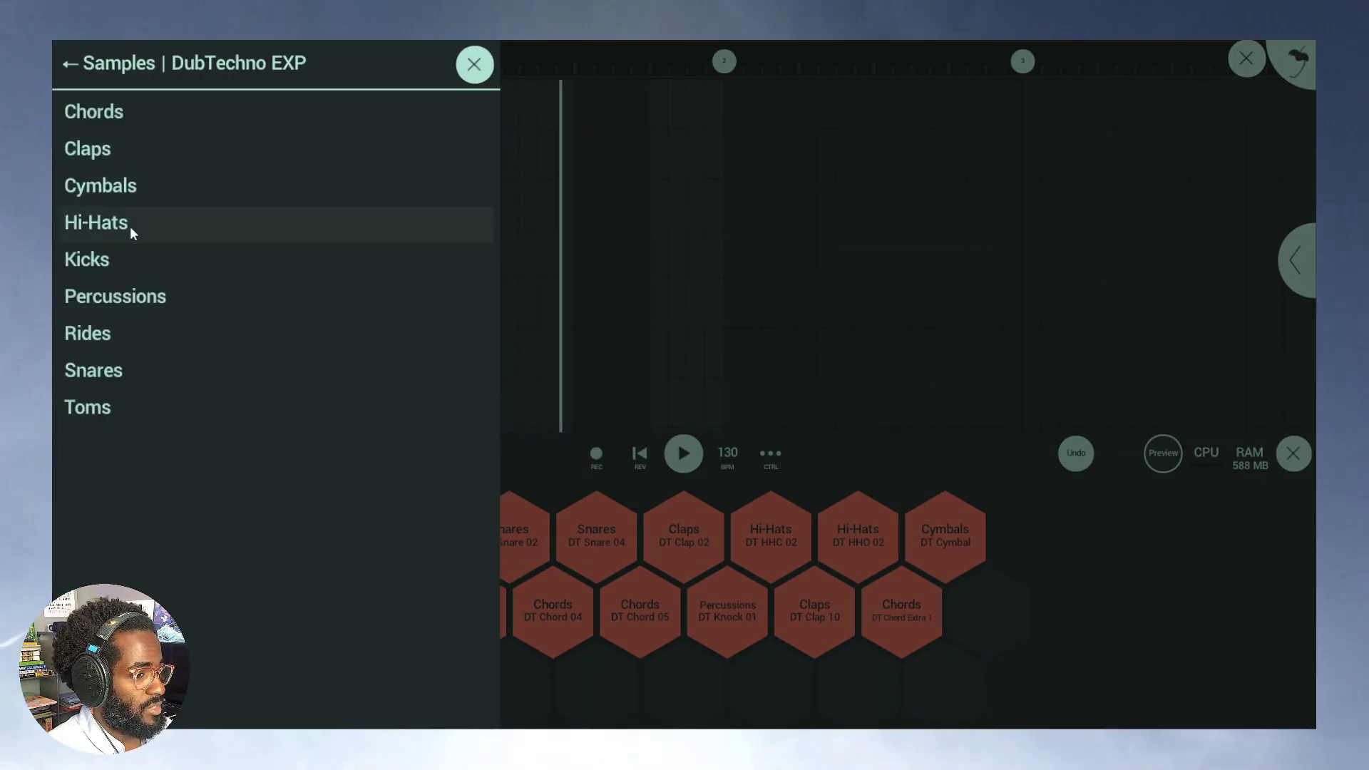
{"action": "left_click", "coordinate": [139, 224]}
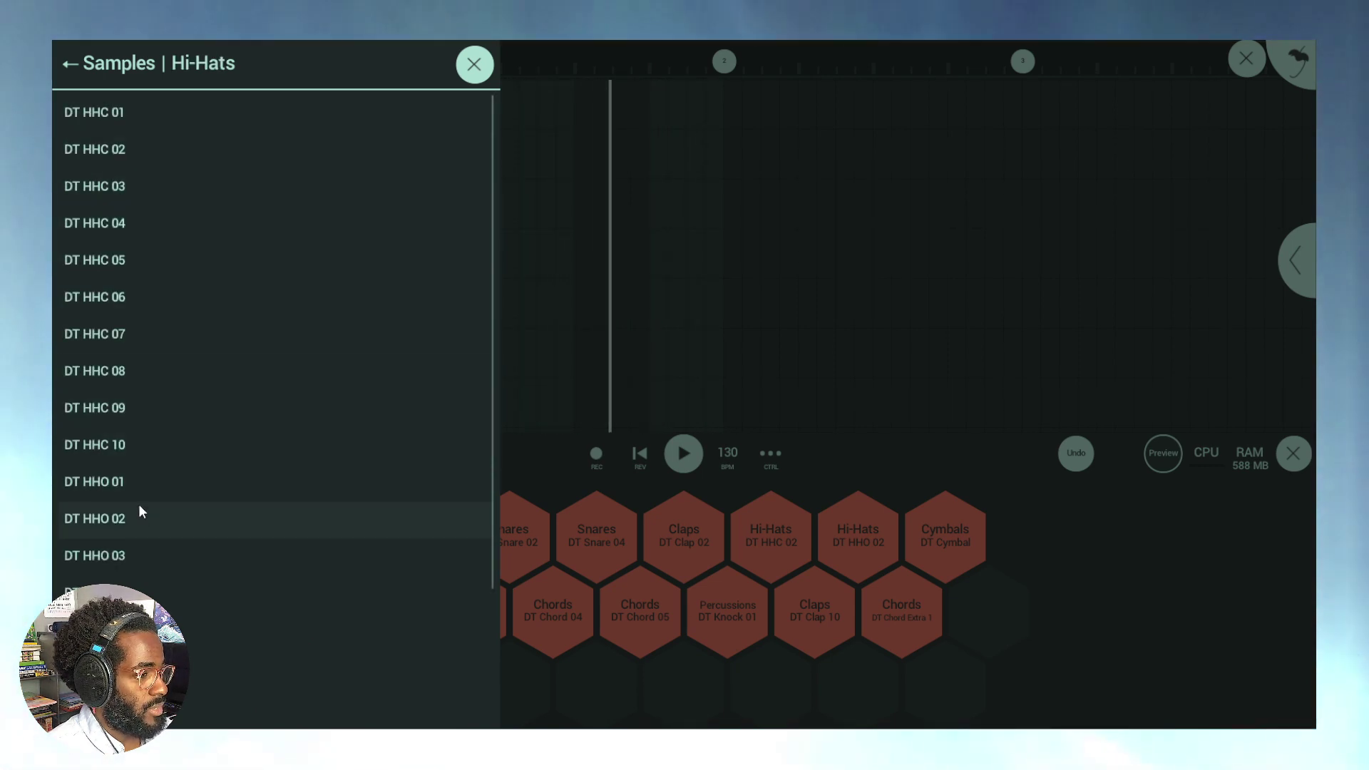
{"action": "left_click", "coordinate": [128, 522]}
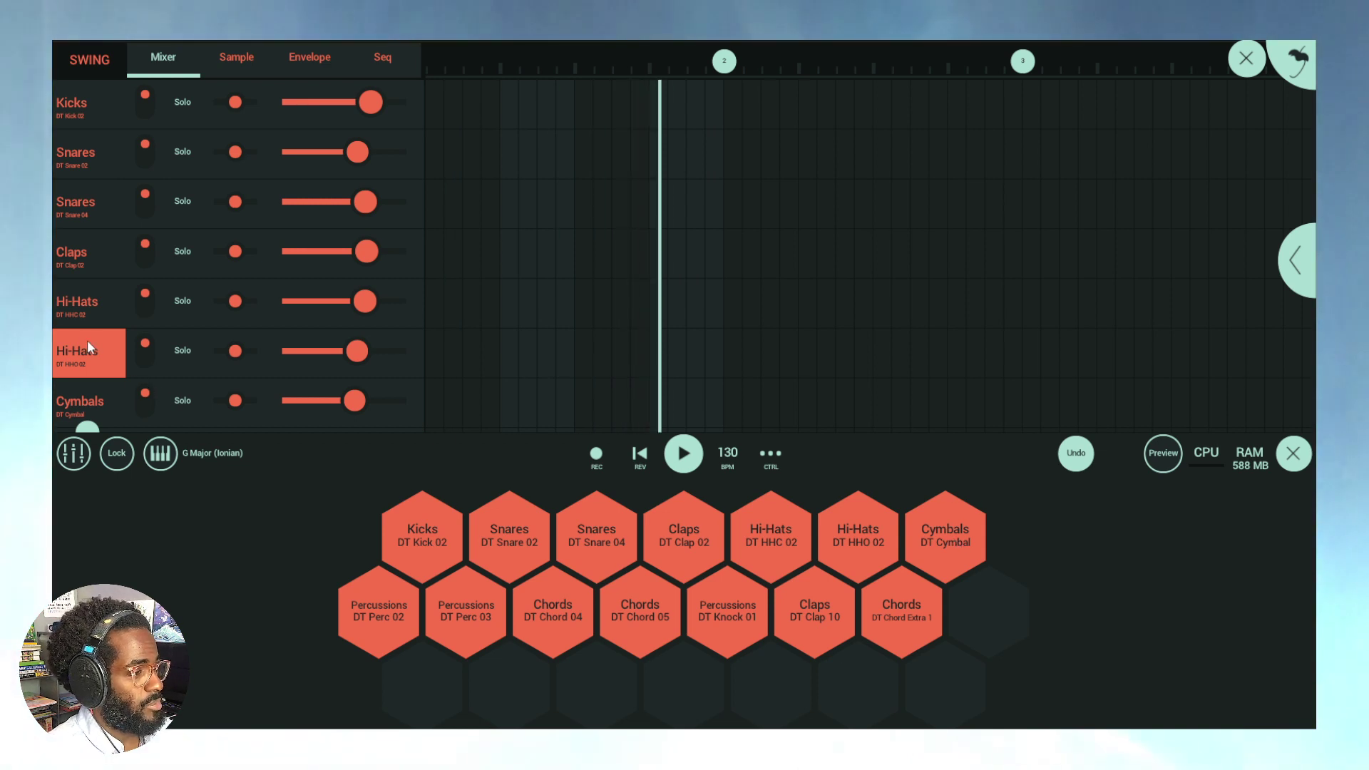
Step: Audition the DT Snare 02, DT Snare 04 and Cymbals pads
{"action": "scroll", "coordinate": [484, 249], "scroll_direction": "down", "scroll_amount": 3}
{"action": "scroll", "coordinate": [399, 292], "scroll_direction": "down", "scroll_amount": 2}
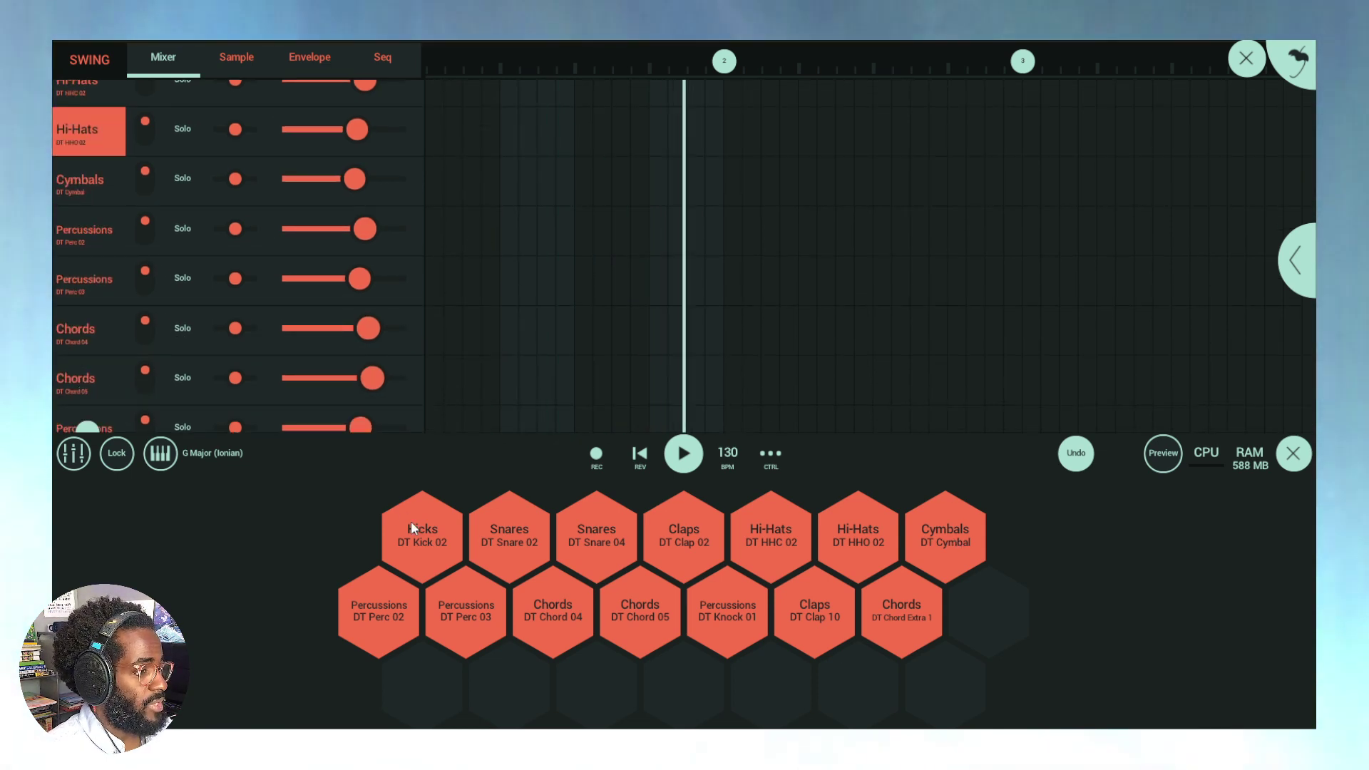
{"action": "left_click", "coordinate": [498, 531]}
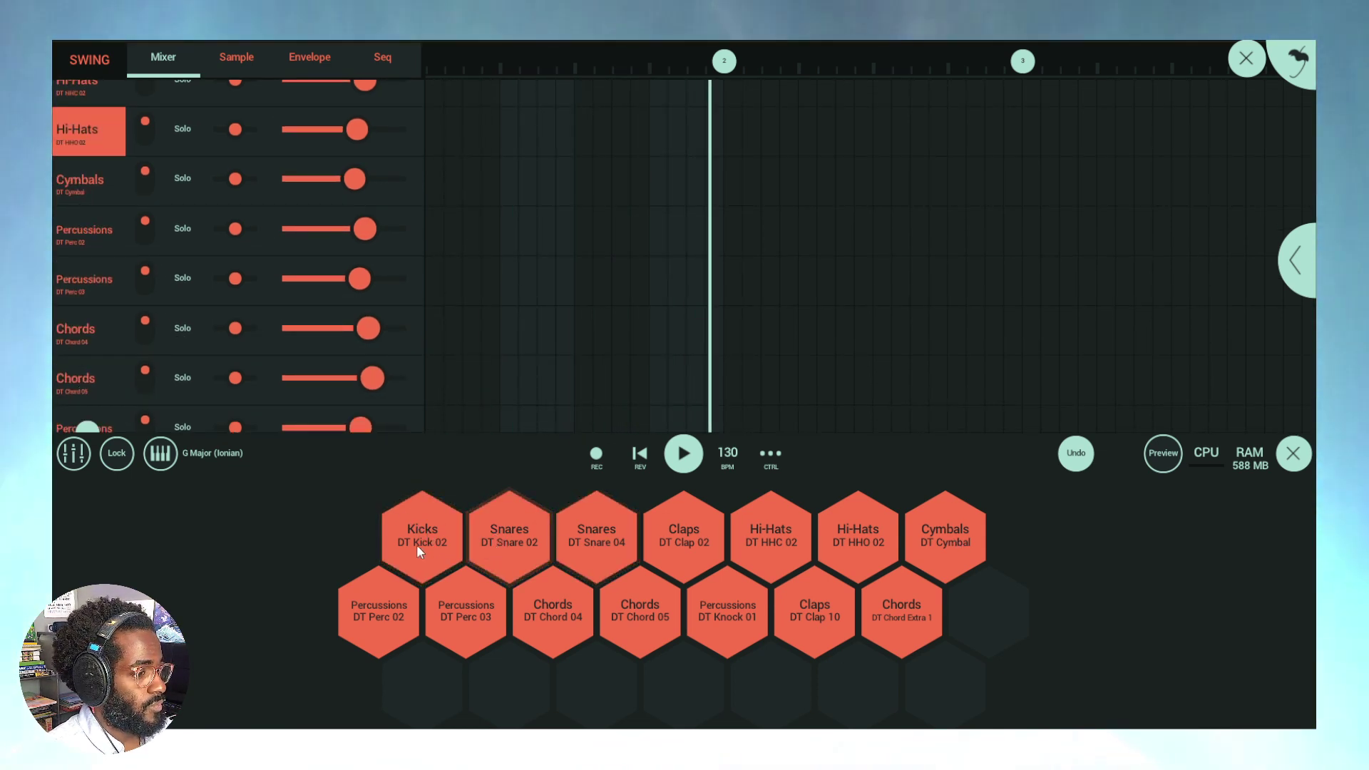
{"action": "left_click", "coordinate": [575, 538]}
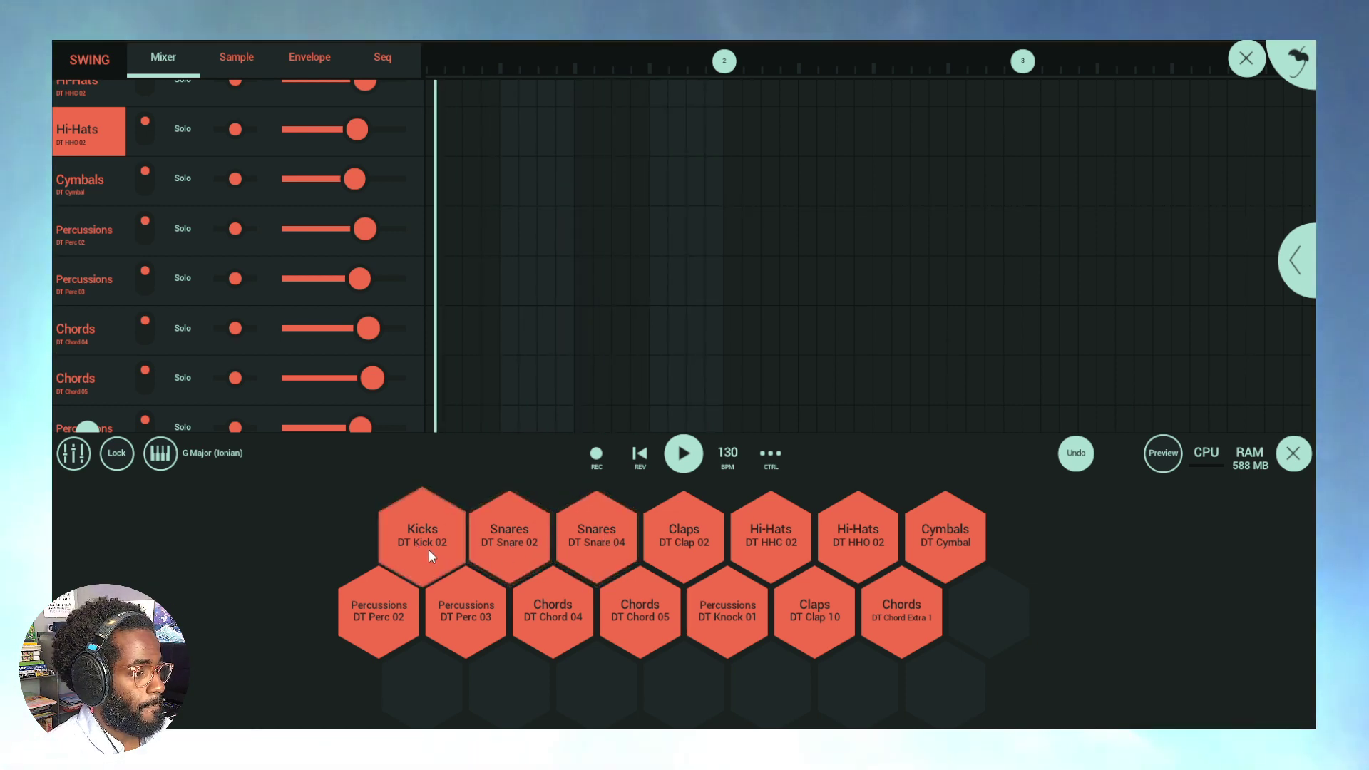
{"action": "left_click", "coordinate": [518, 551]}
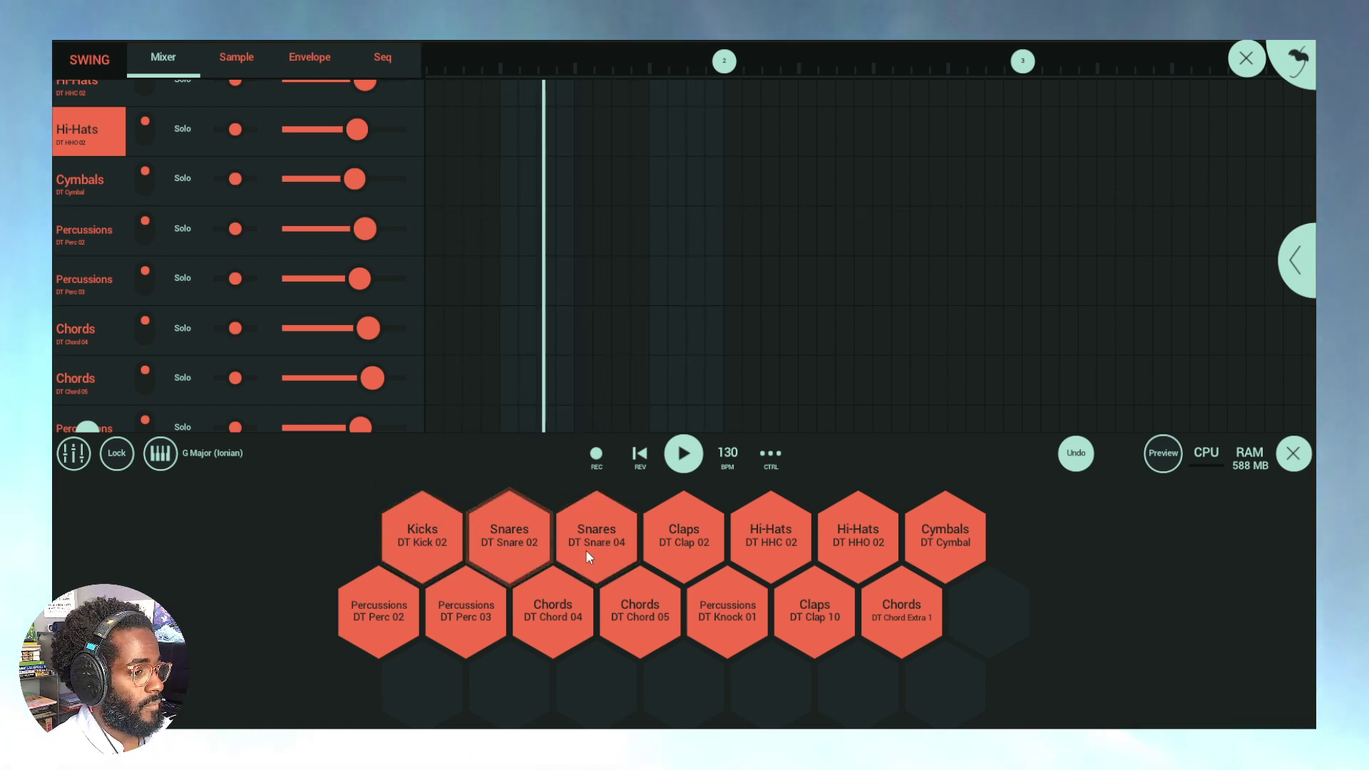
{"action": "left_click", "coordinate": [932, 530]}
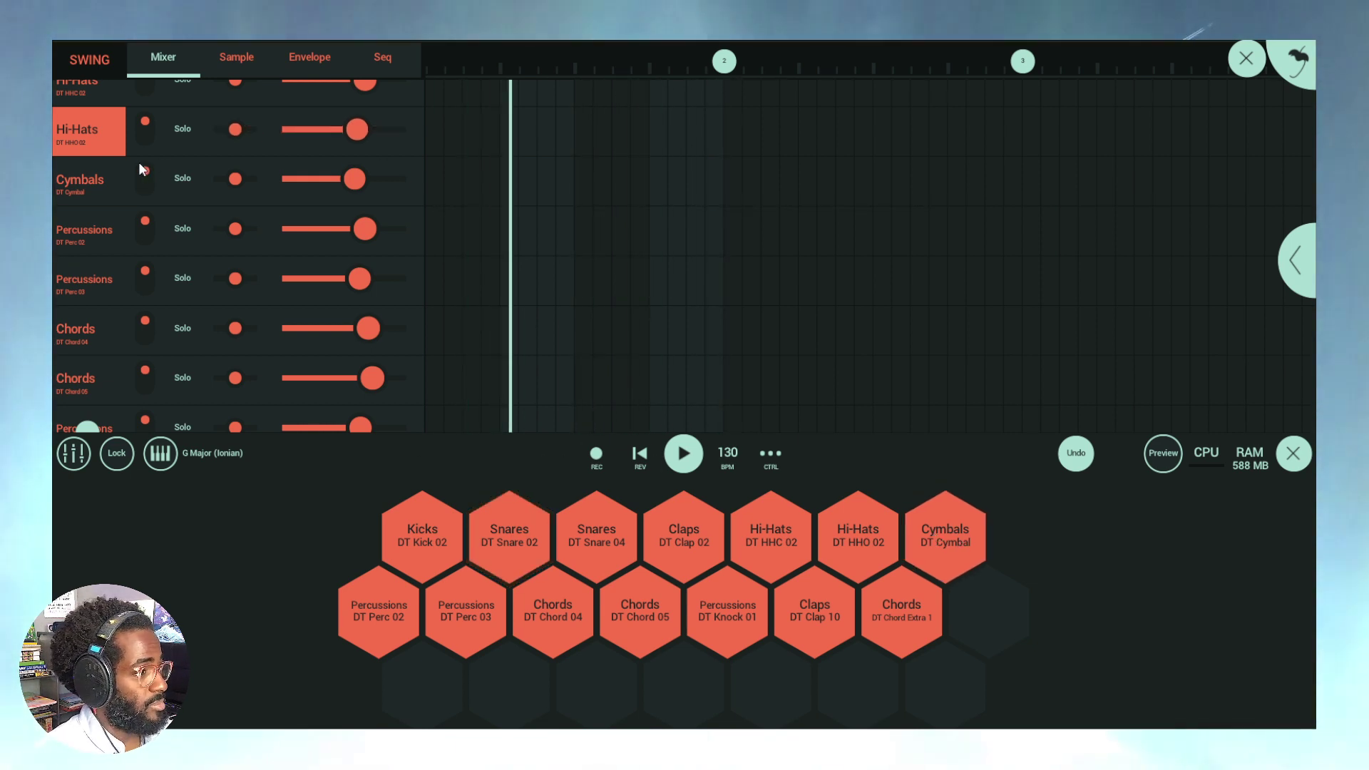
Step: Load DT Cymbal onto the Cymbals channel and play its pad to hear it
{"action": "left_click", "coordinate": [83, 181]}
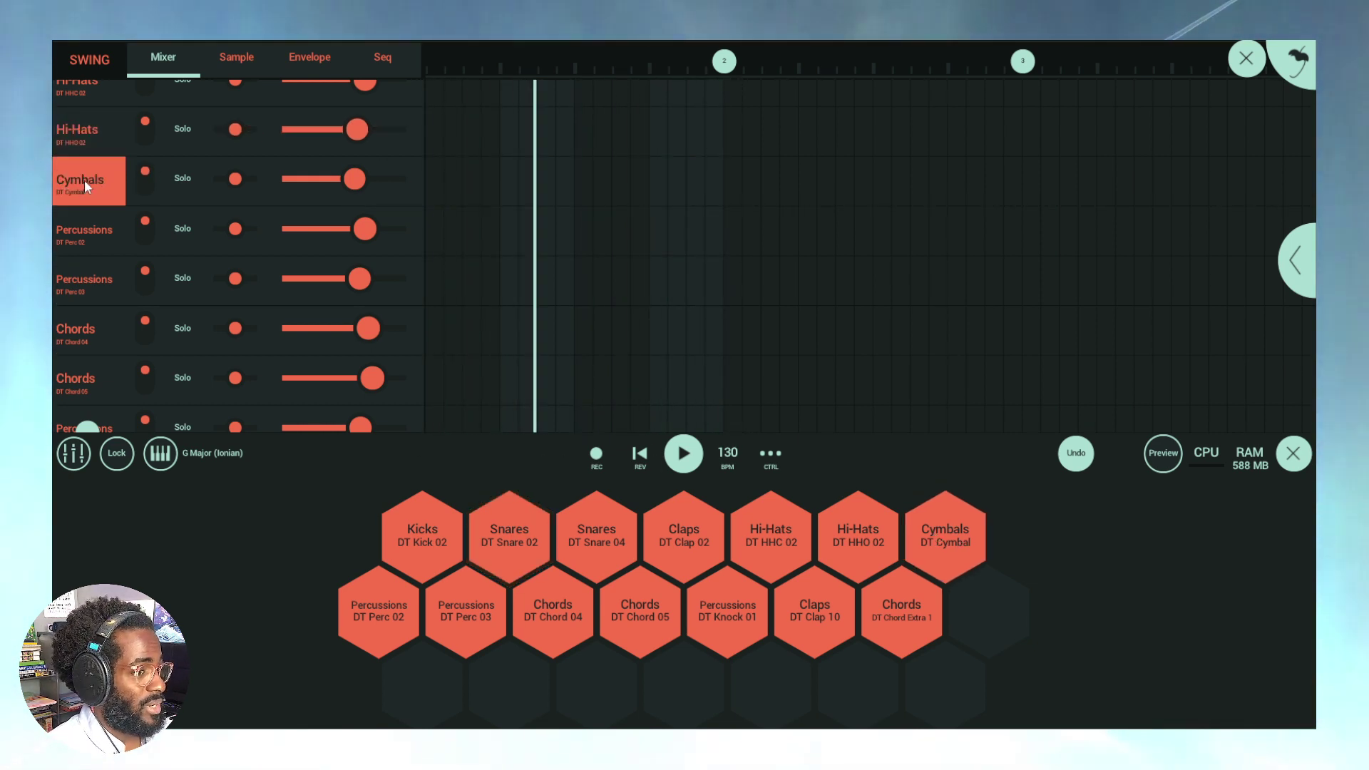
{"action": "right_click", "coordinate": [84, 180]}
{"action": "left_click", "coordinate": [159, 188]}
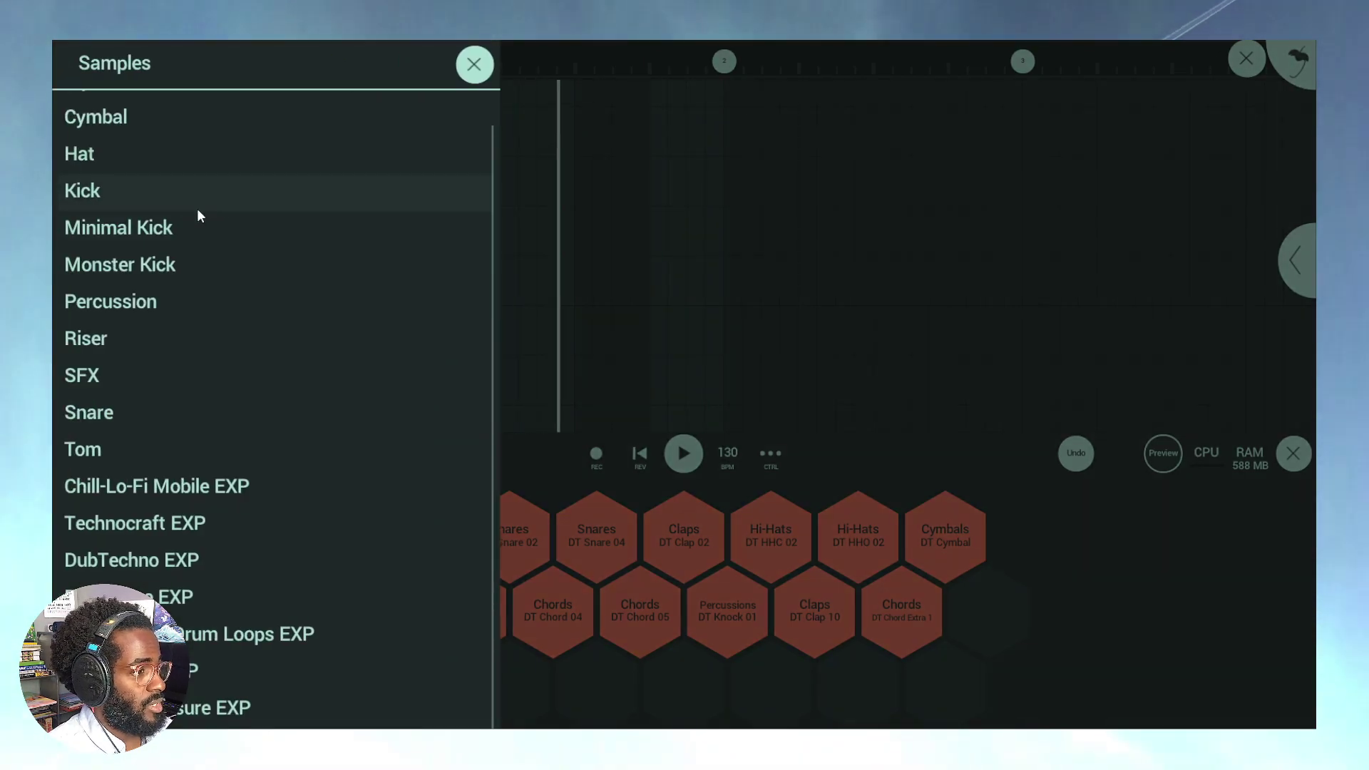
{"action": "left_click", "coordinate": [172, 564]}
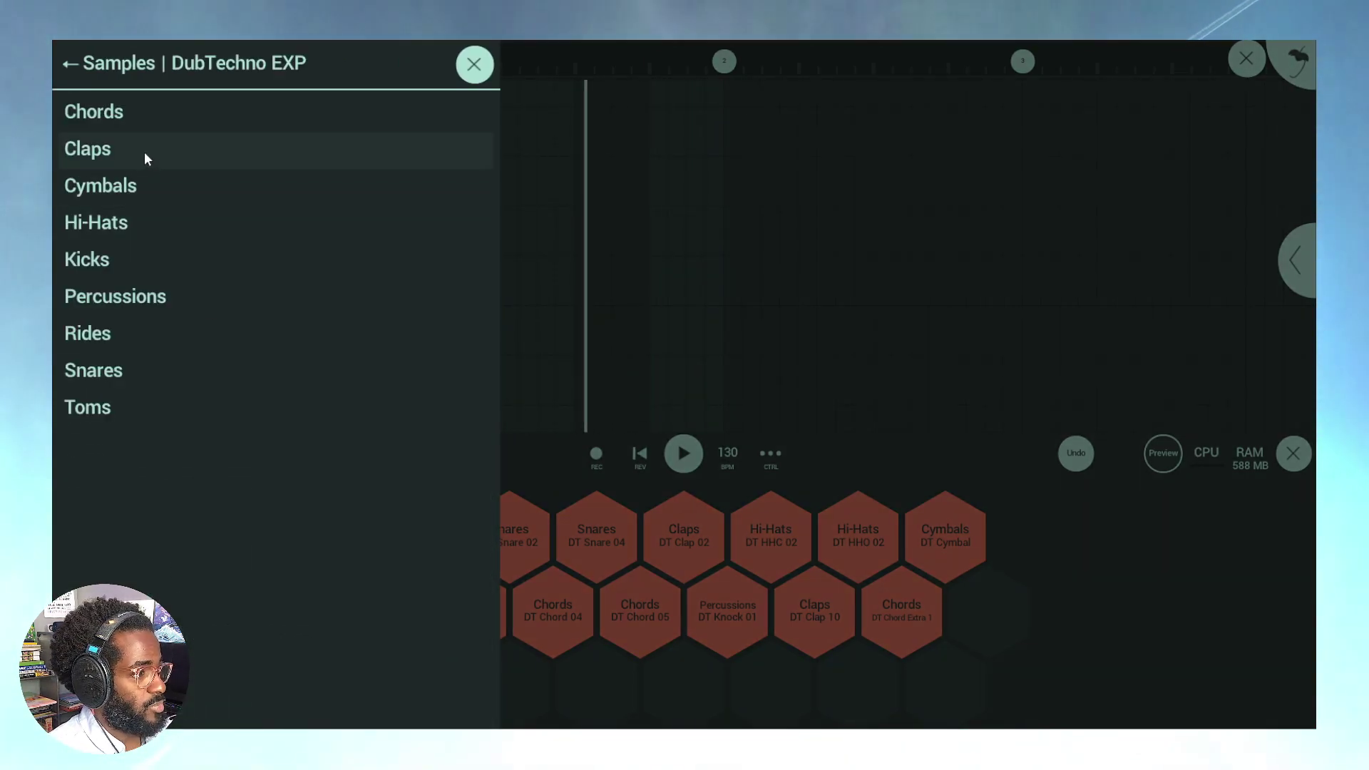
{"action": "left_click", "coordinate": [161, 187]}
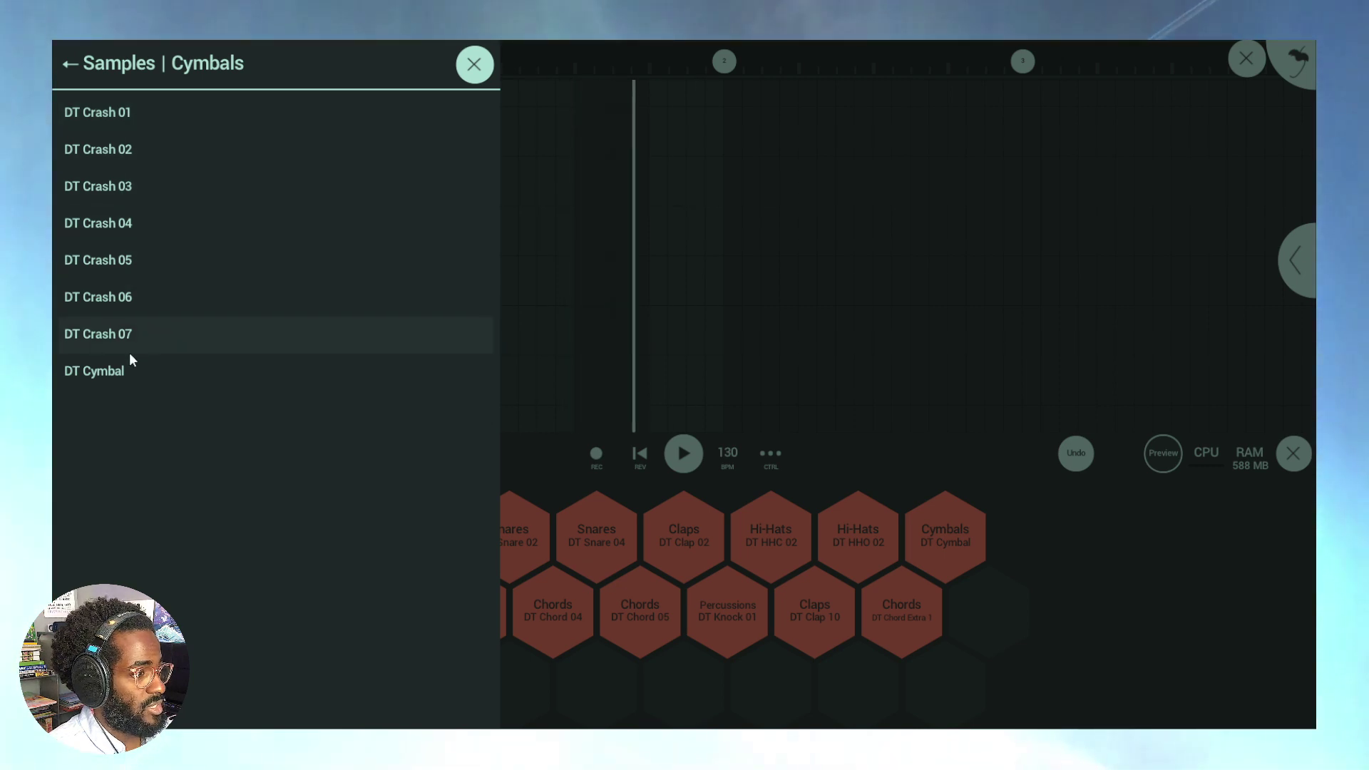
{"action": "left_click", "coordinate": [148, 375]}
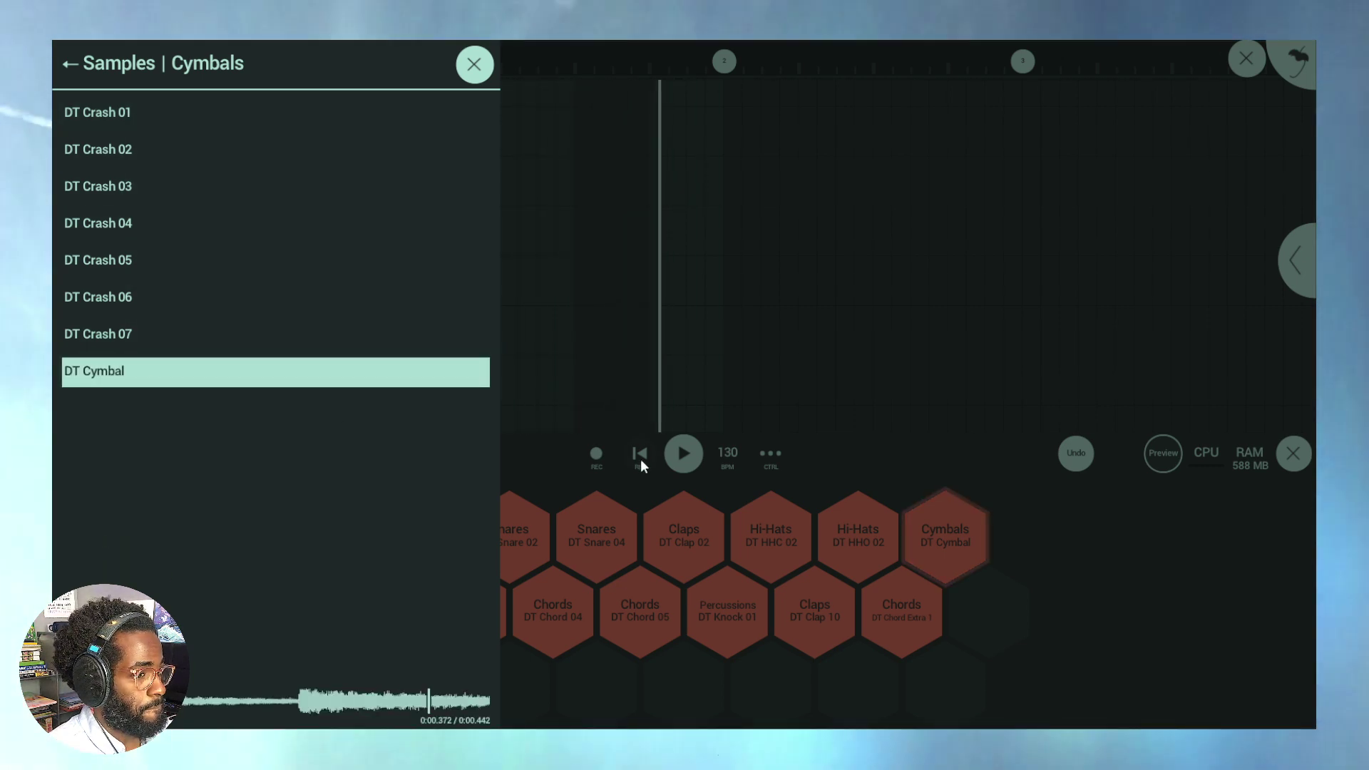
{"action": "left_click", "coordinate": [938, 528]}
{"action": "left_click", "coordinate": [939, 528]}
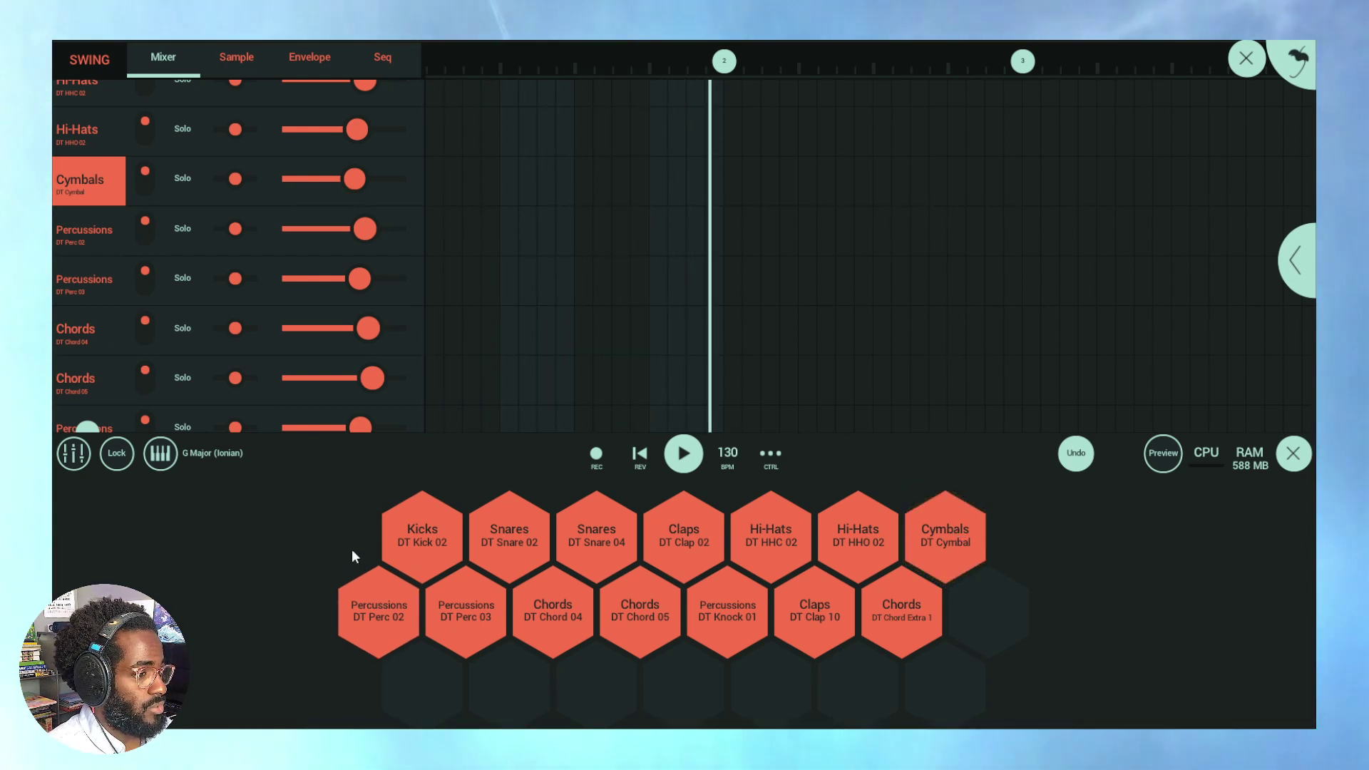
Step: Load DT Perc 02 onto the Percussions channel
{"action": "left_click", "coordinate": [90, 240]}
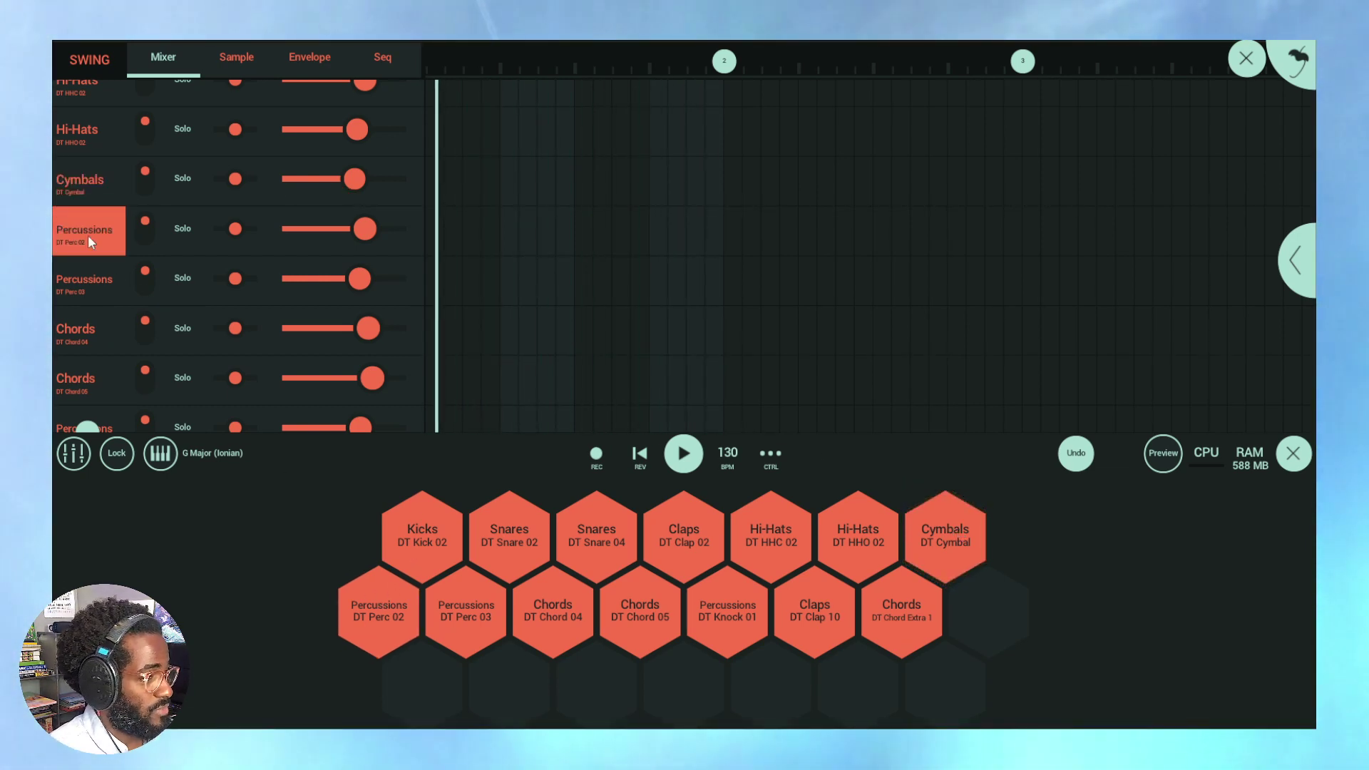
{"action": "left_click", "coordinate": [91, 231]}
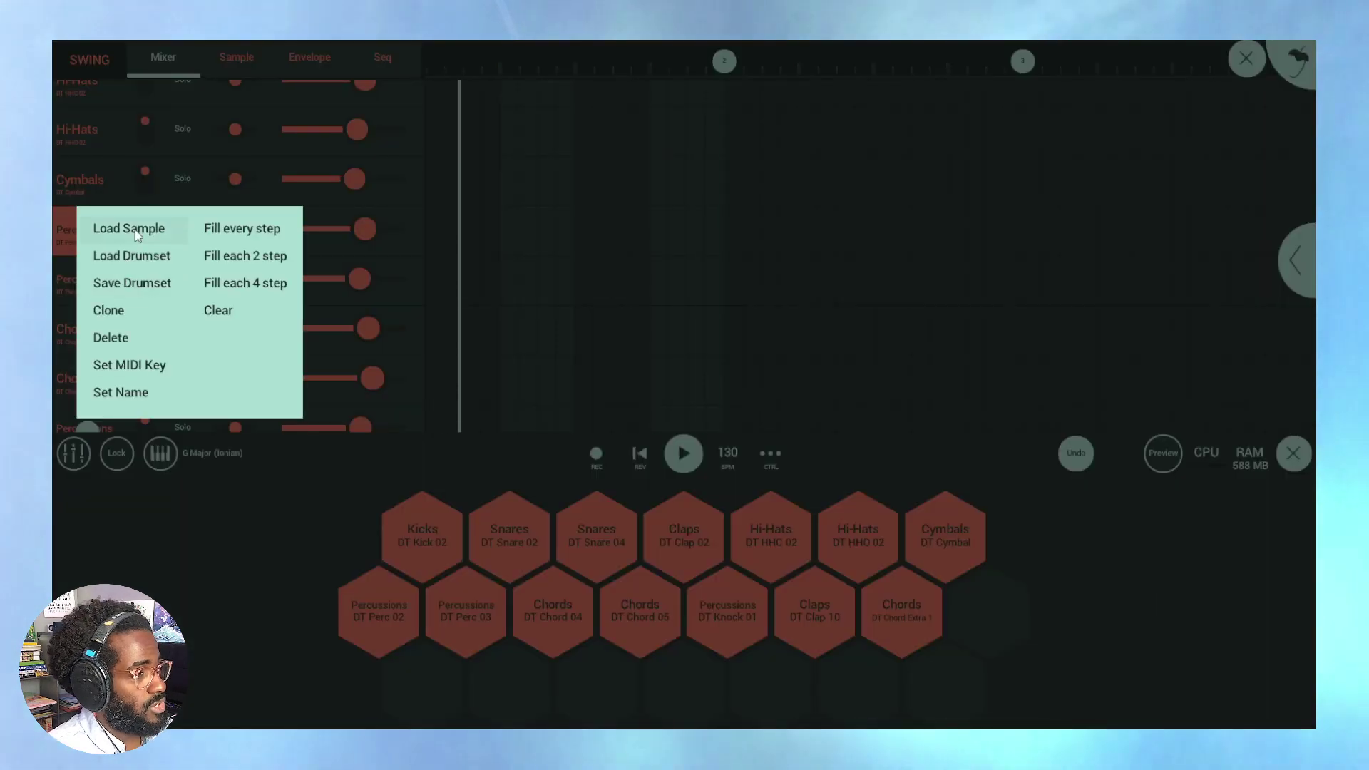
{"action": "left_click", "coordinate": [138, 236]}
{"action": "left_click", "coordinate": [164, 561]}
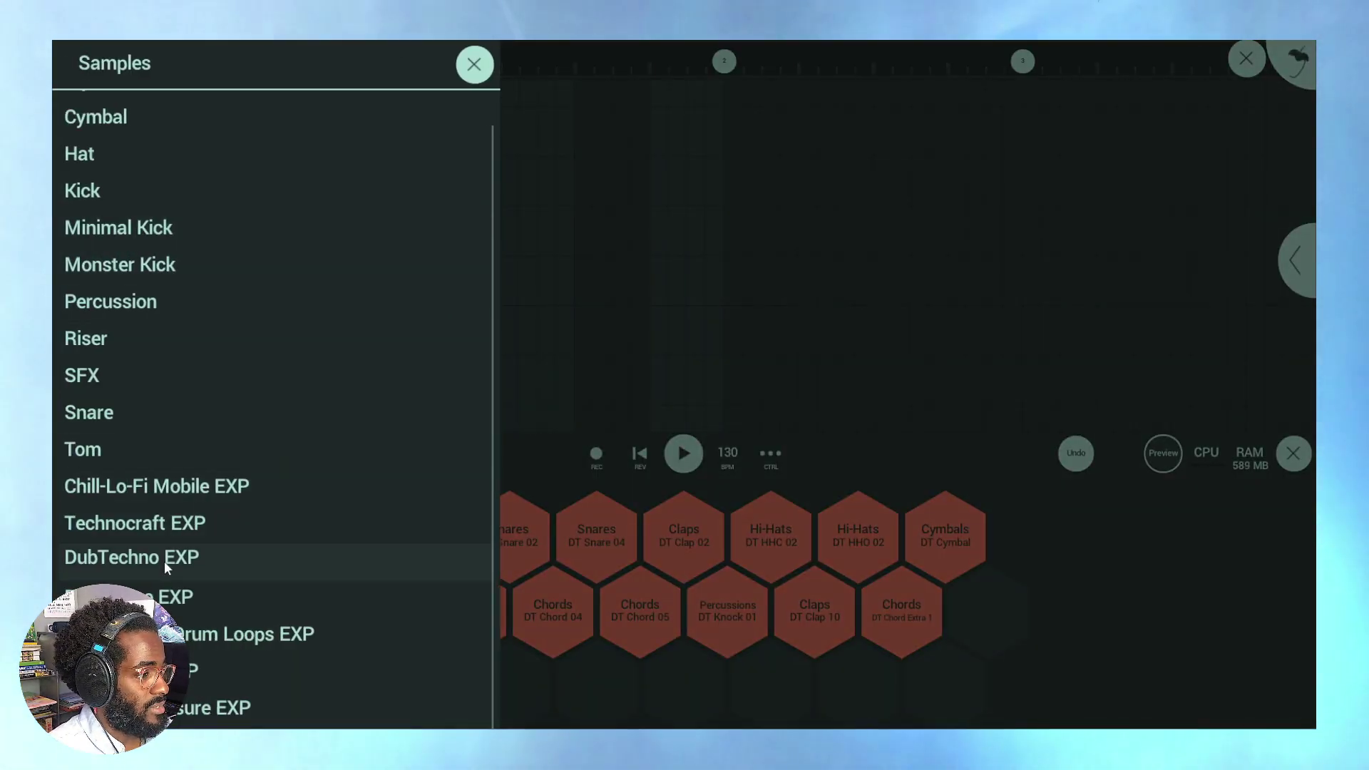
{"action": "left_click", "coordinate": [167, 298]}
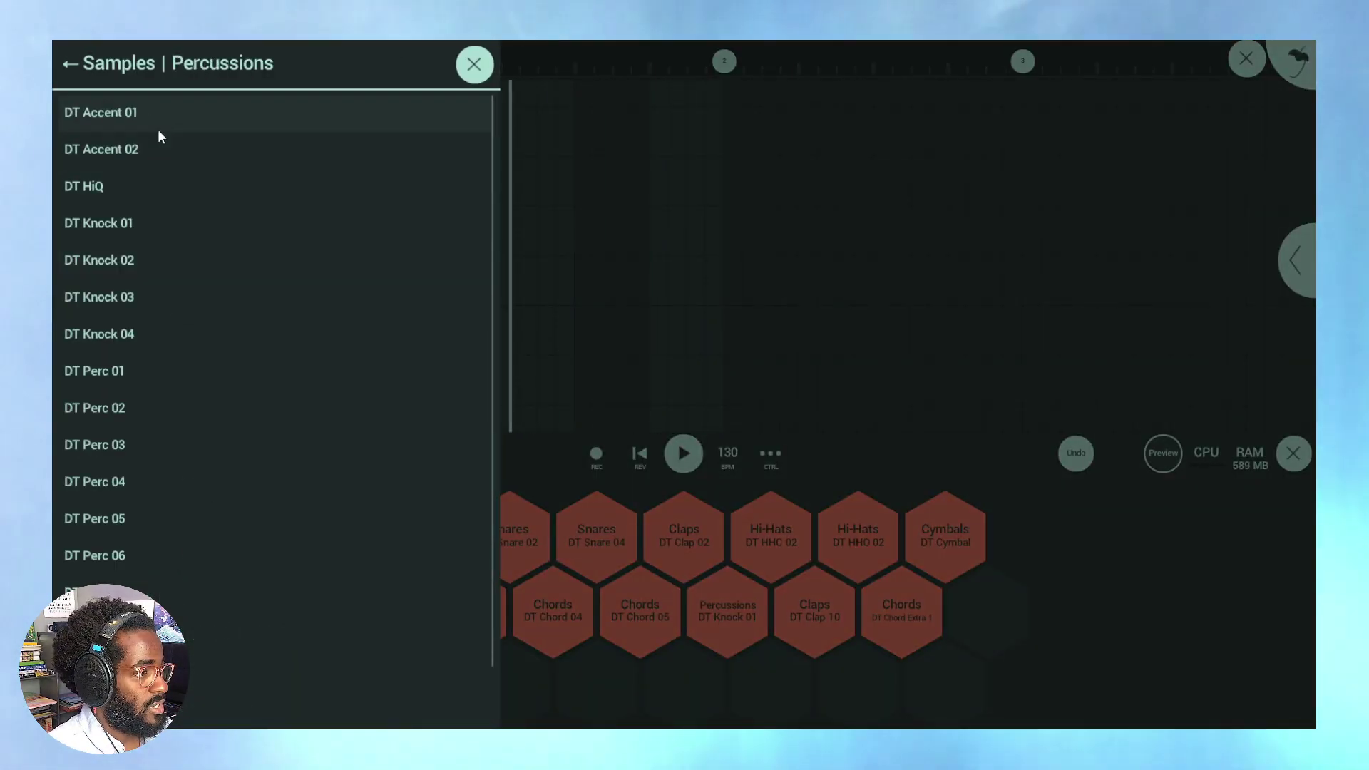
{"action": "left_click", "coordinate": [118, 408]}
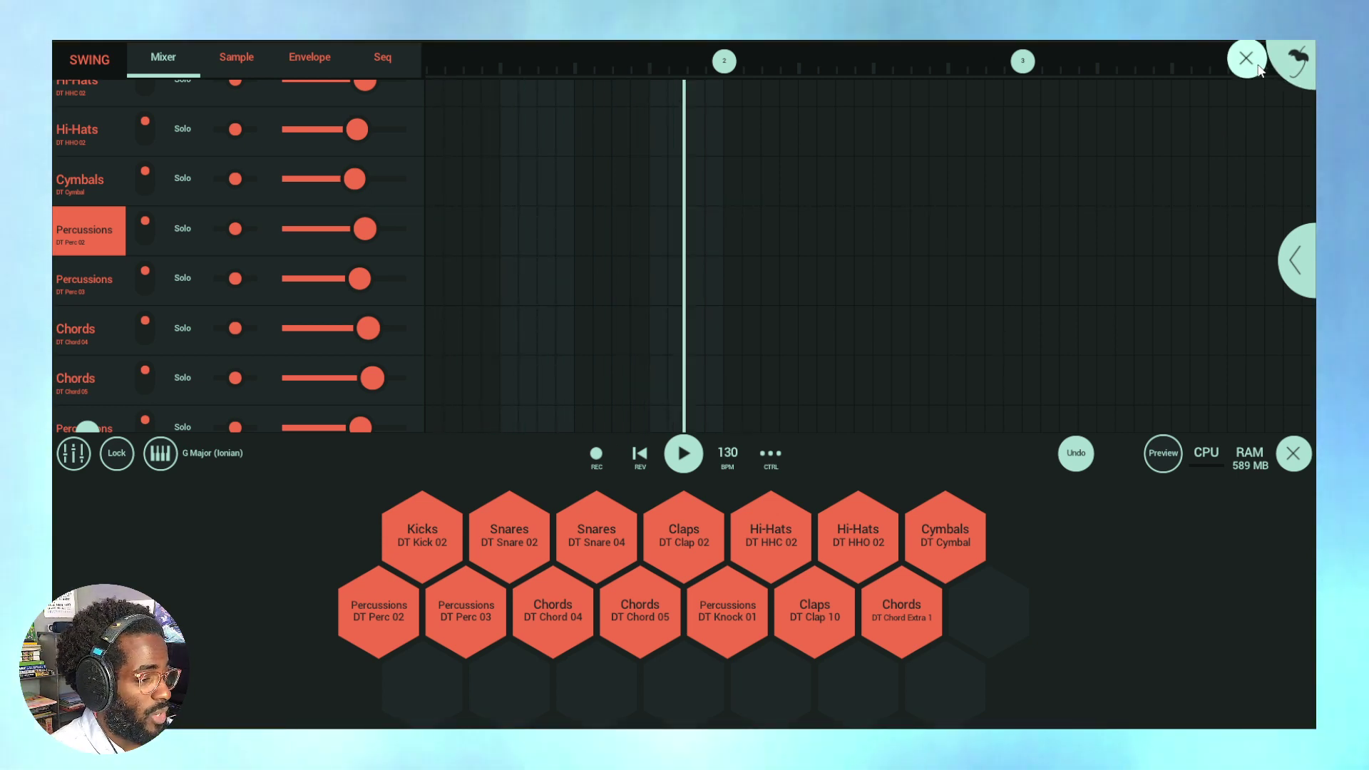
Step: Close the pattern editor and enlarge the playlist track area until the Drums 12 row shows
{"action": "left_click", "coordinate": [1250, 68]}
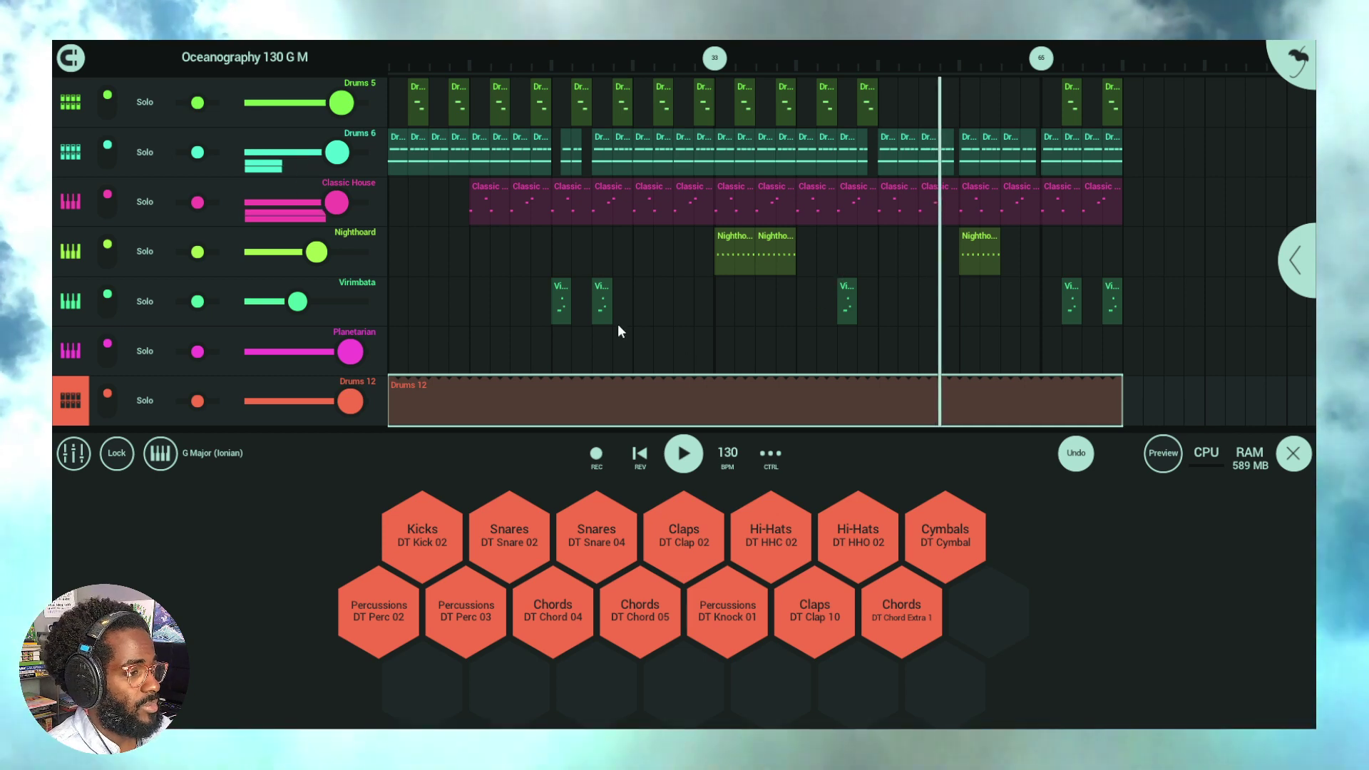
{"action": "scroll", "coordinate": [462, 321], "scroll_direction": "up", "scroll_amount": 1}
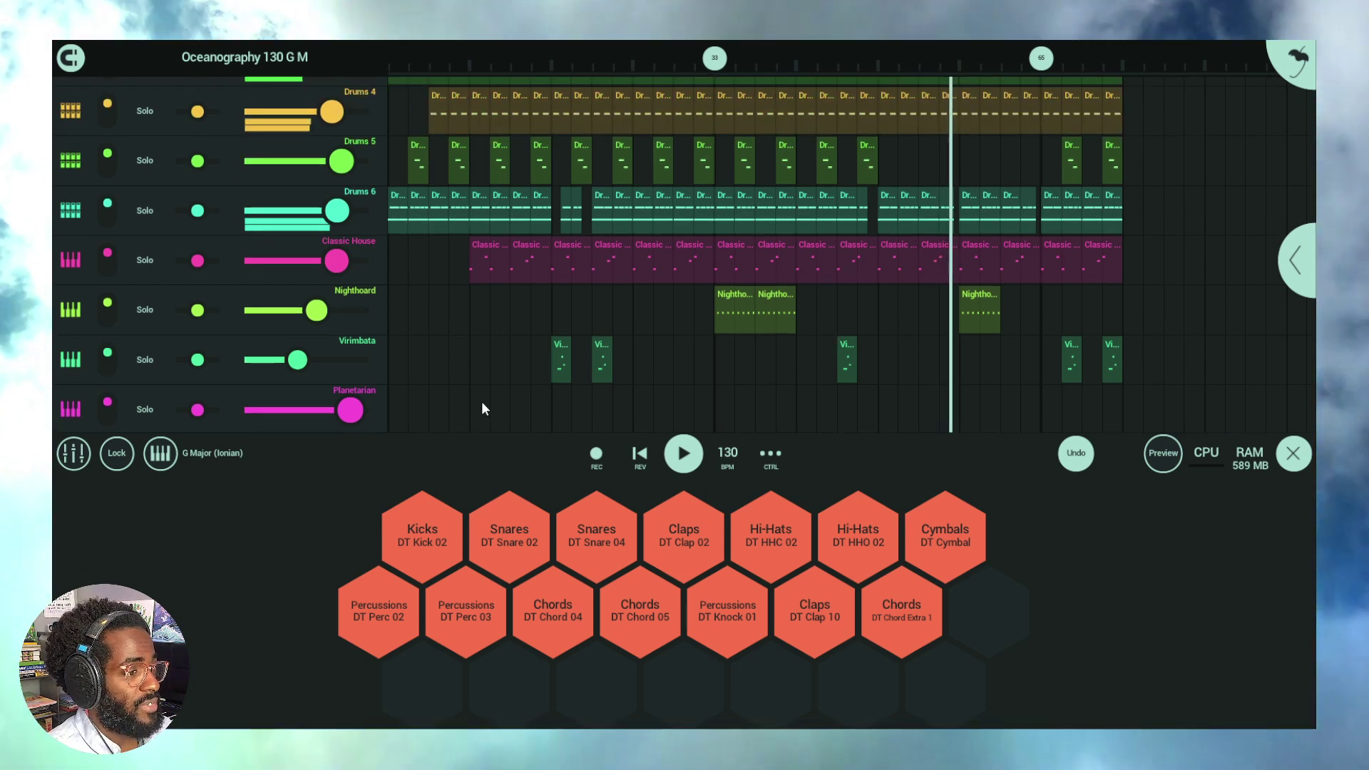
{"action": "left_click_drag", "start_coordinate": [478, 461], "coordinate": [490, 519]}
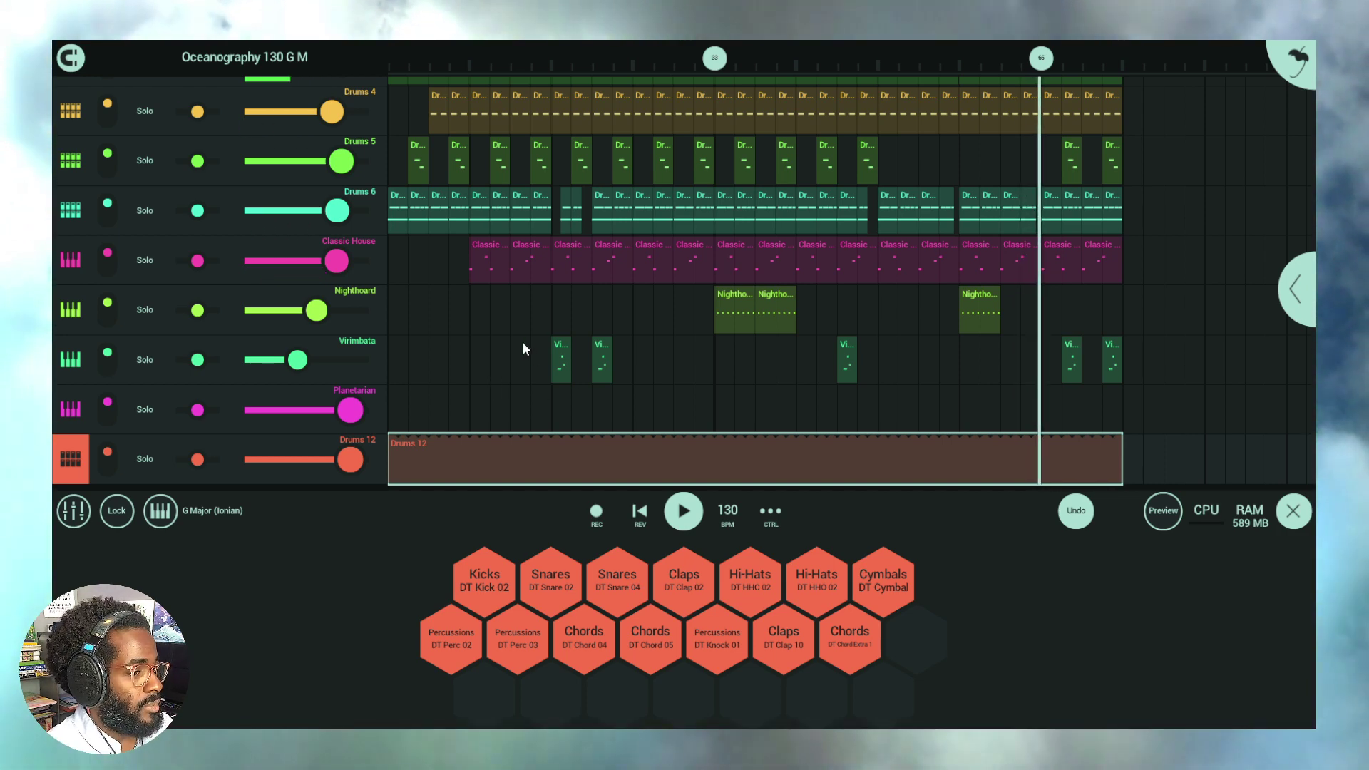
Step: Solo Drums 1 and inspect its drum pattern
{"action": "left_click_drag", "start_coordinate": [427, 308], "coordinate": [432, 366]}
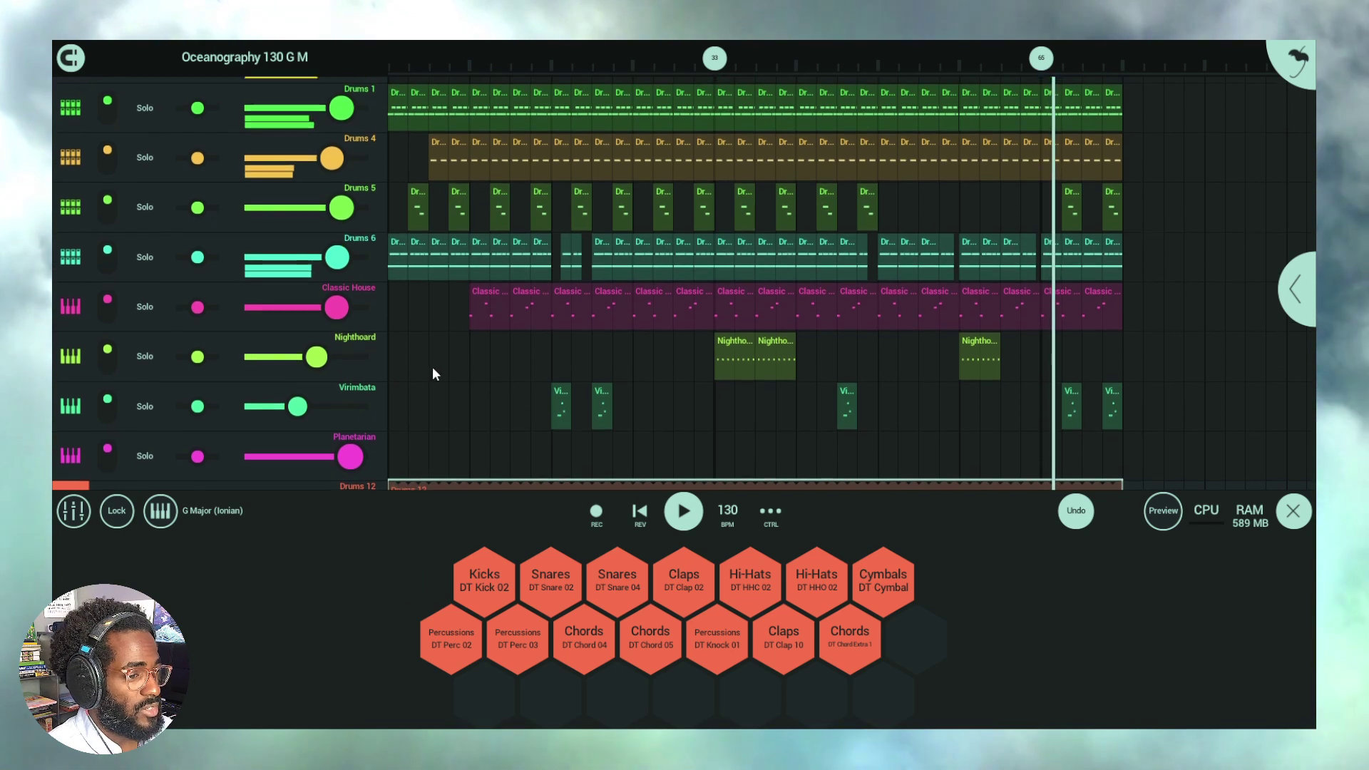
{"action": "left_click", "coordinate": [70, 109]}
{"action": "scroll", "coordinate": [494, 310], "scroll_direction": "down", "scroll_amount": 1}
{"action": "scroll", "coordinate": [229, 184], "scroll_direction": "up", "scroll_amount": 2}
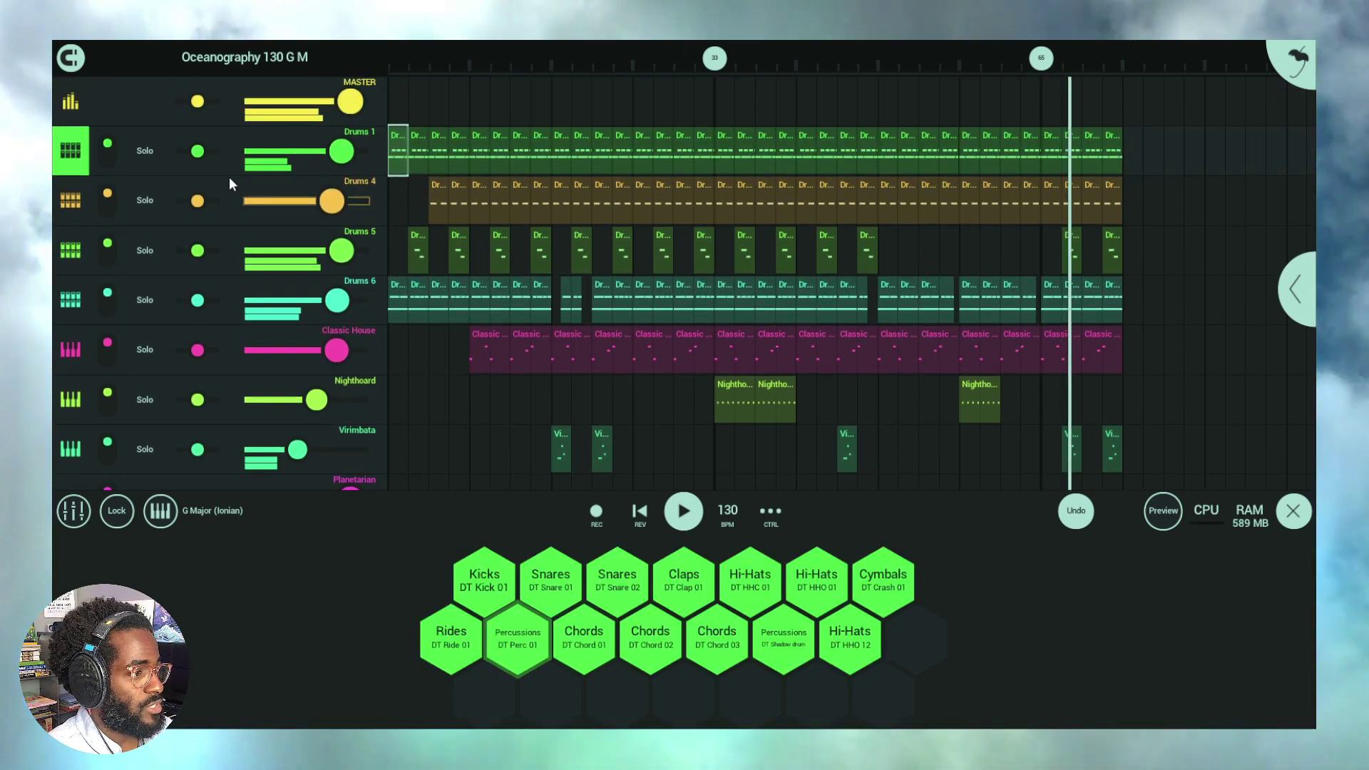
{"action": "left_click", "coordinate": [146, 150]}
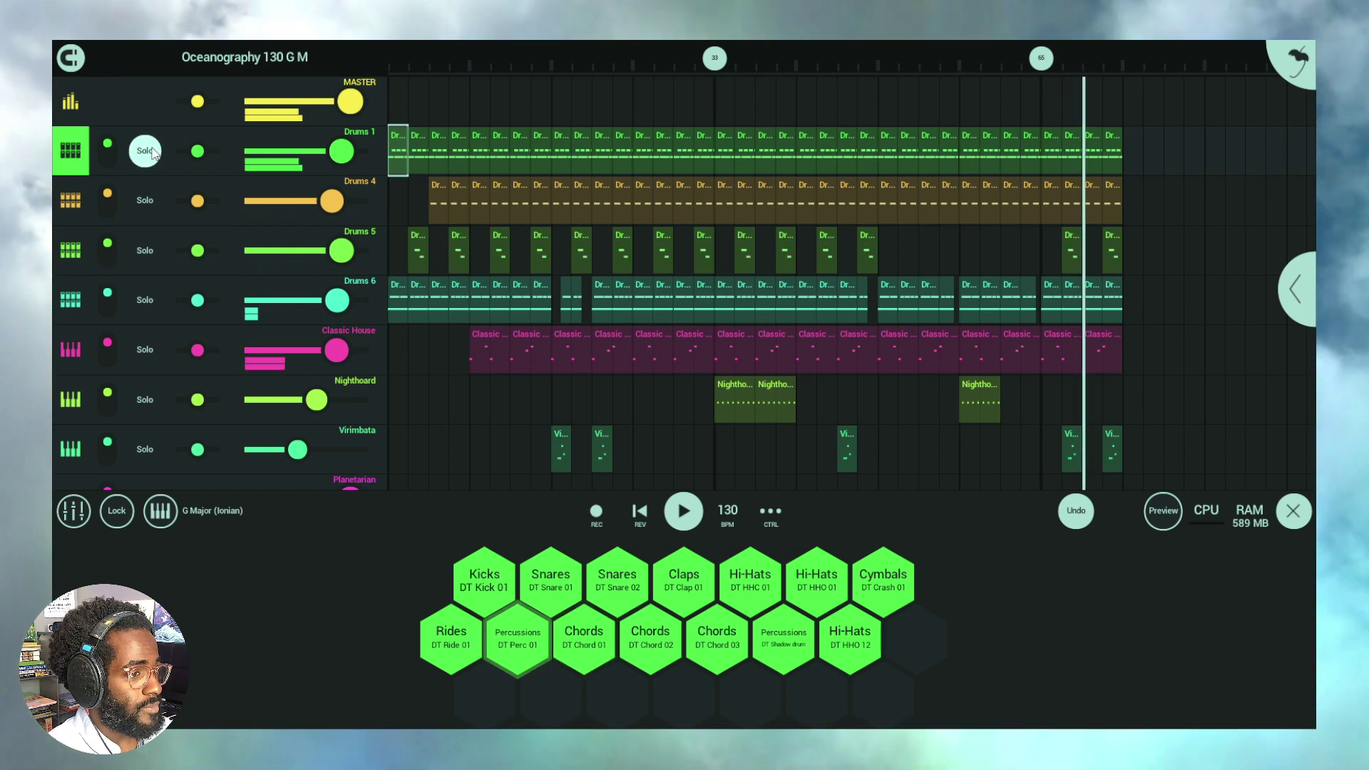
{"action": "left_click", "coordinate": [395, 153]}
{"action": "left_click", "coordinate": [395, 152]}
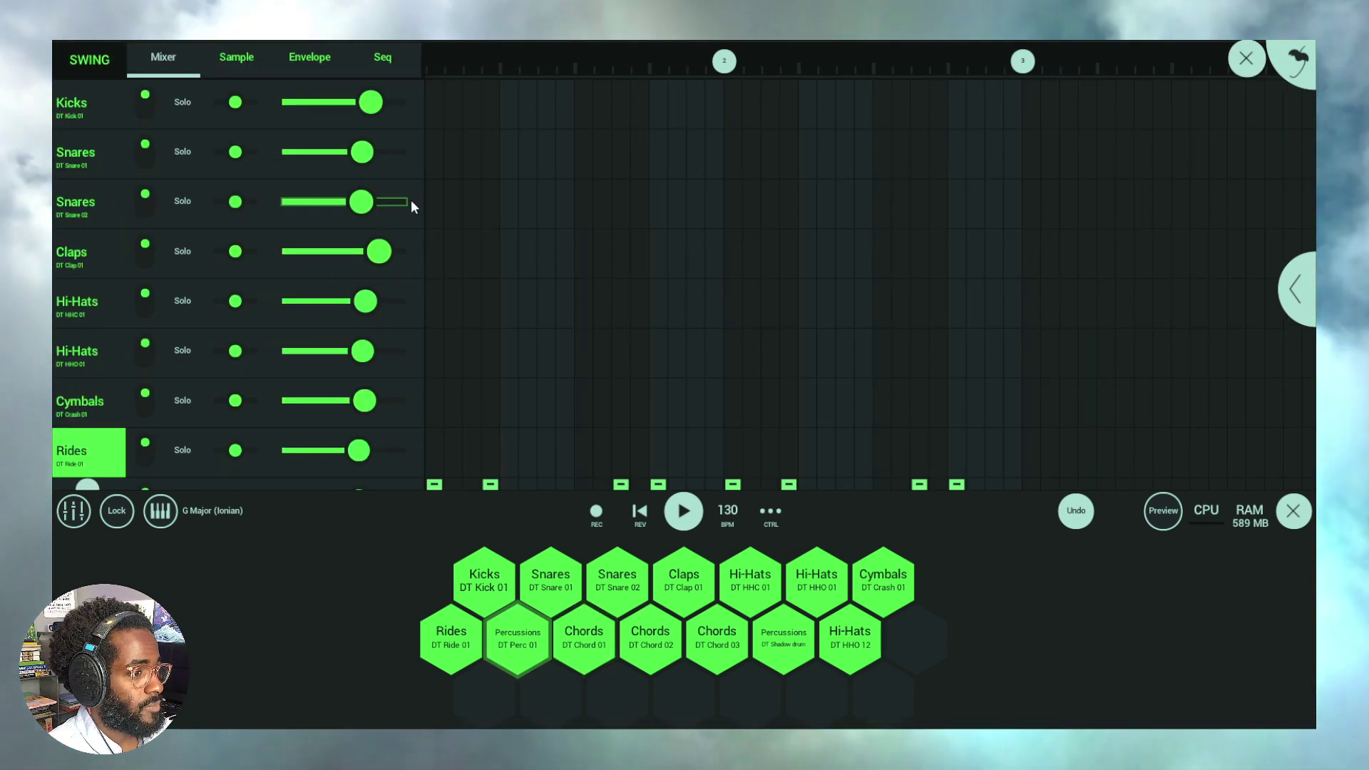
{"action": "scroll", "coordinate": [661, 349], "scroll_direction": "down", "scroll_amount": 3}
{"action": "scroll", "coordinate": [654, 332], "scroll_direction": "up", "scroll_amount": 2}
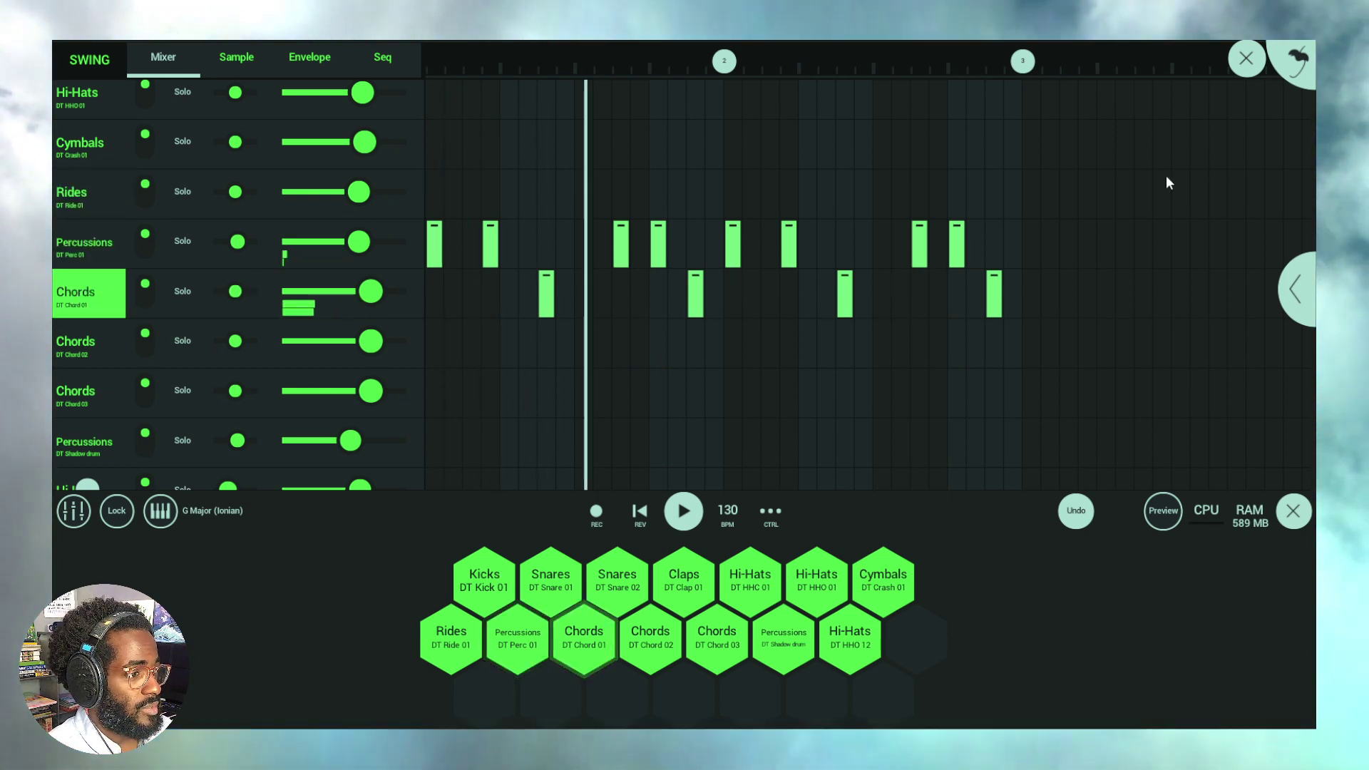
{"action": "left_click", "coordinate": [1247, 60]}
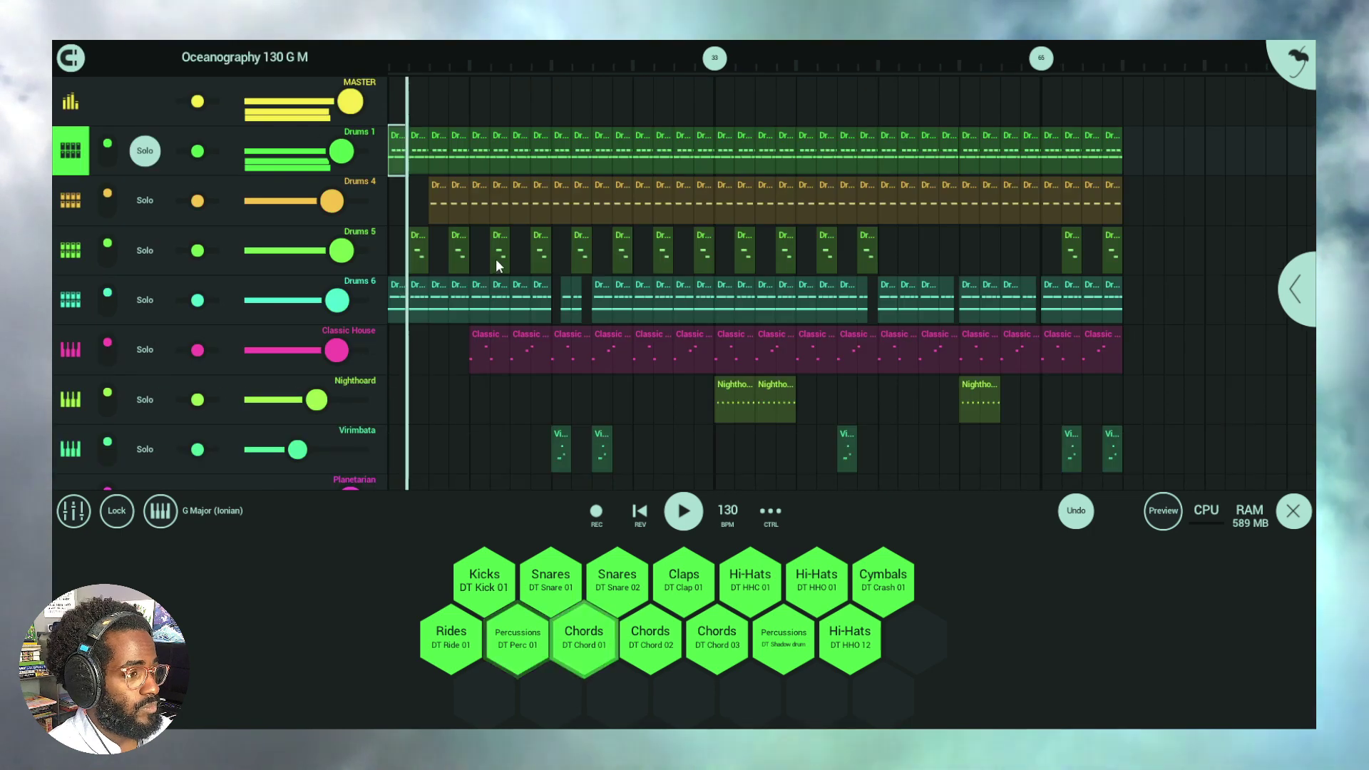
Step: Add Drums 4 and Drums 5 to the solo and check each one's pattern
{"action": "left_click", "coordinate": [144, 200]}
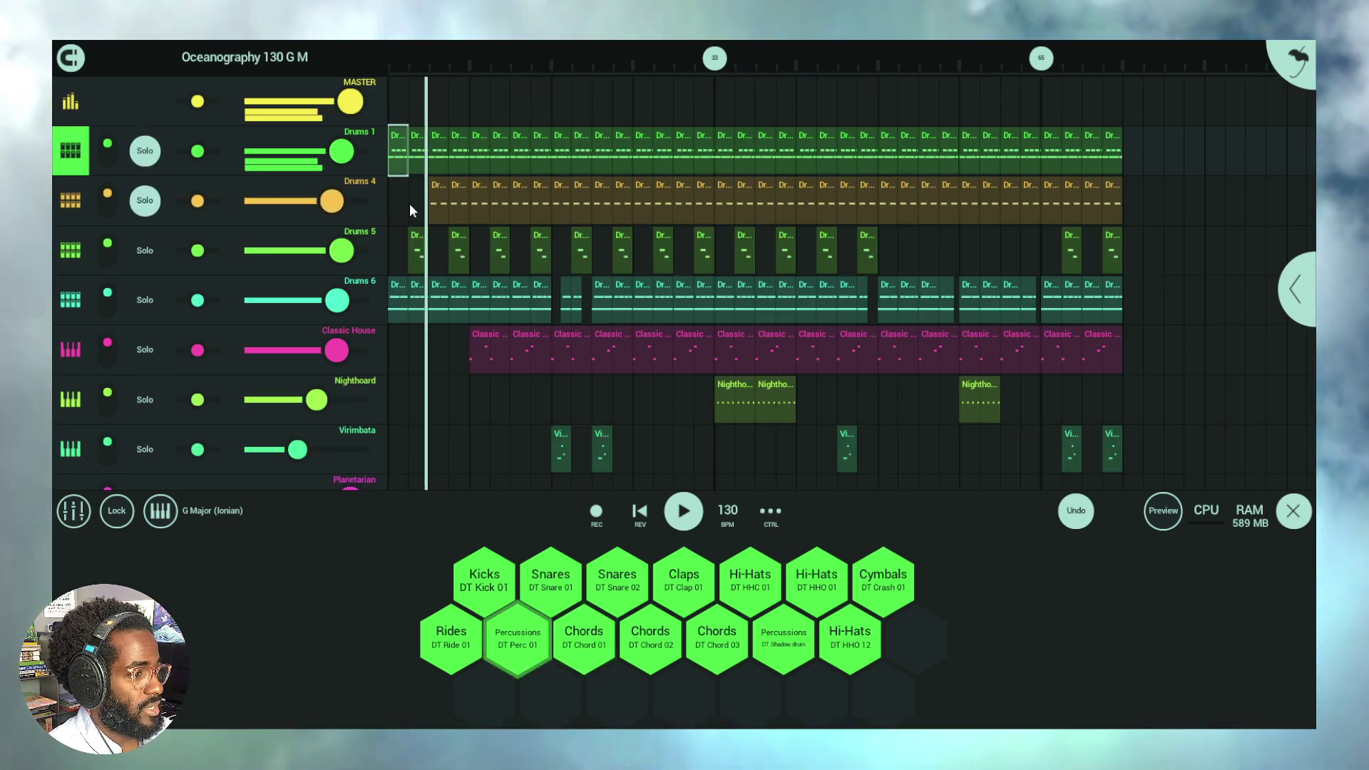
{"action": "double_click", "coordinate": [432, 205]}
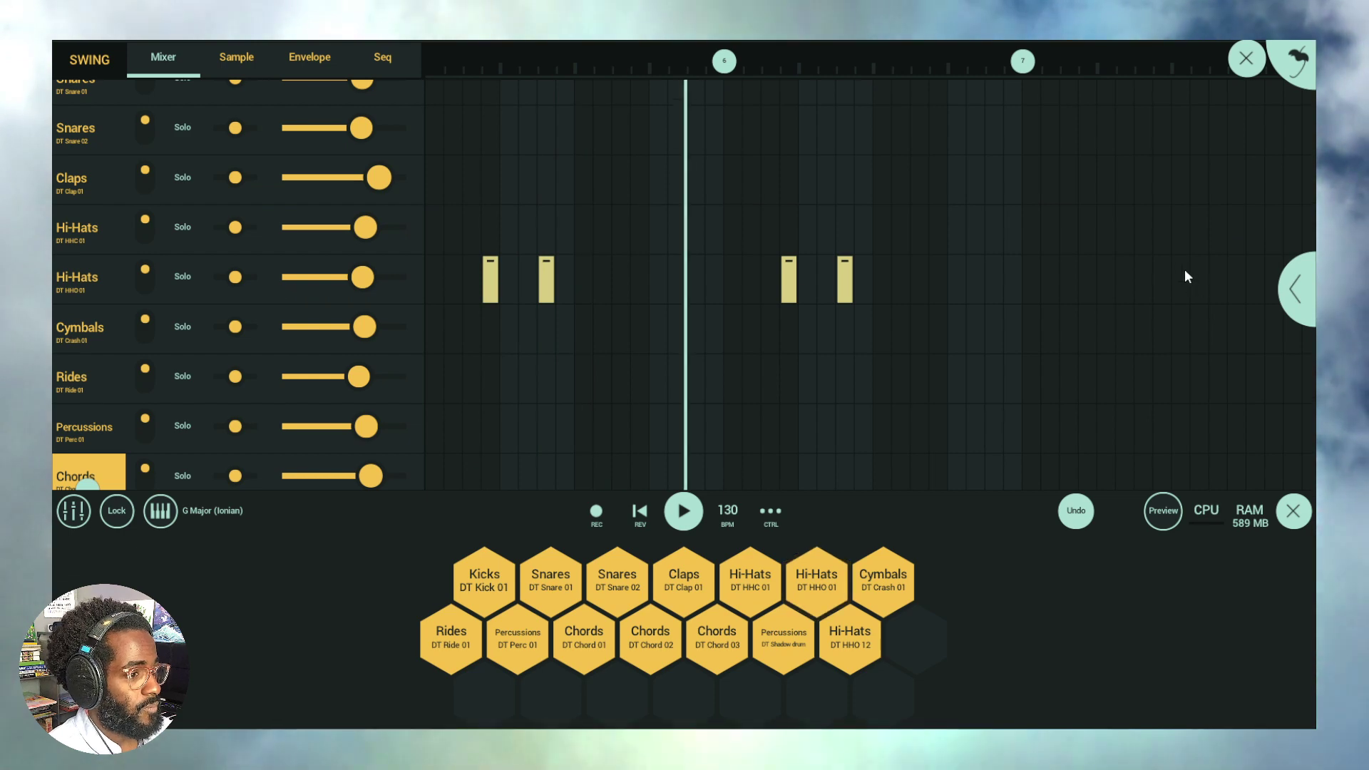
{"action": "left_click", "coordinate": [1247, 60]}
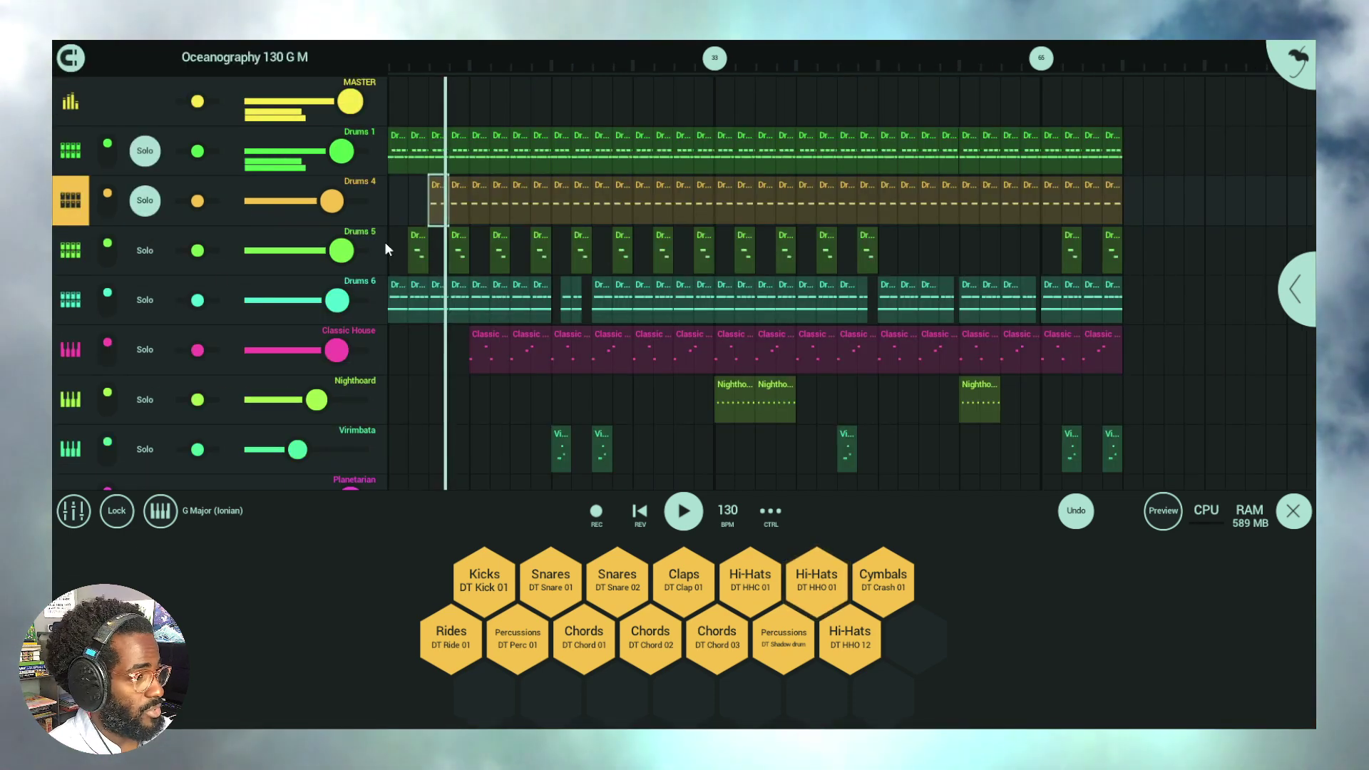
{"action": "left_click", "coordinate": [145, 251]}
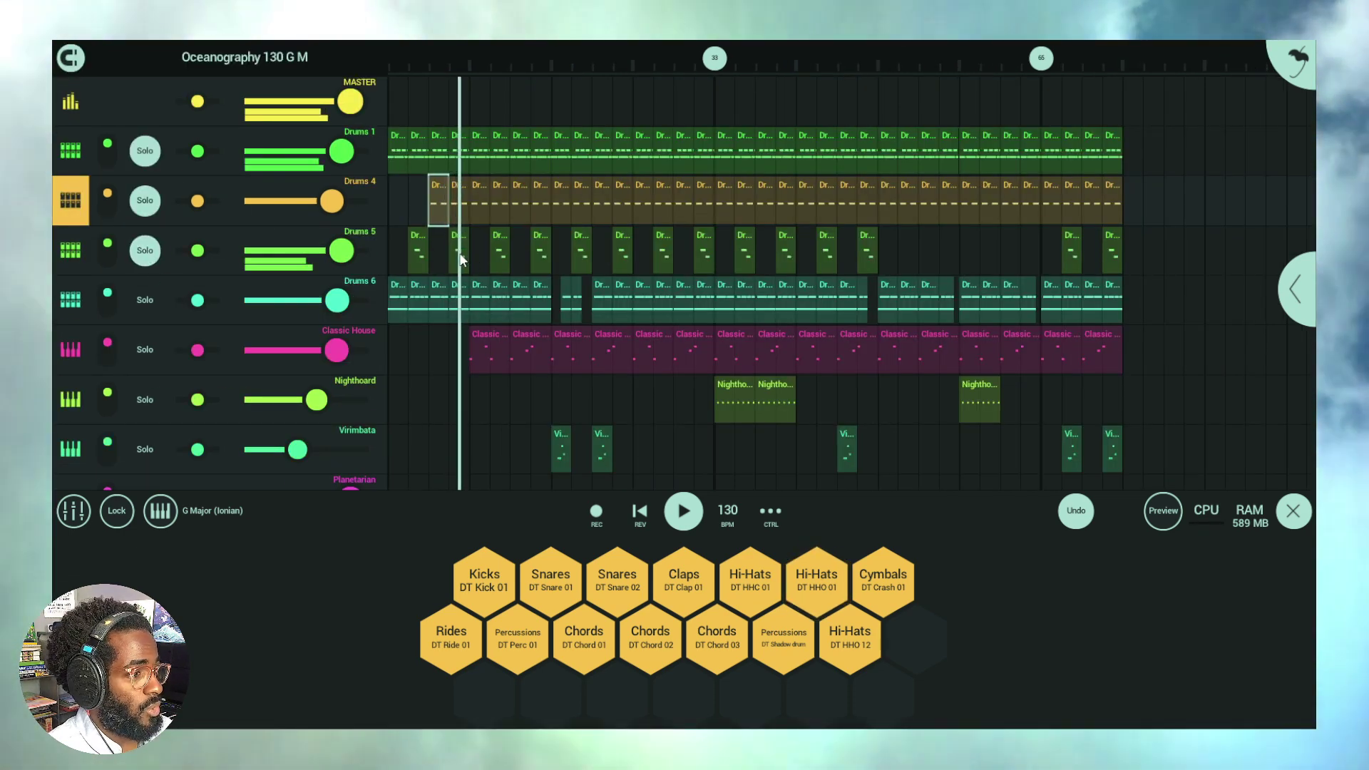
{"action": "double_click", "coordinate": [460, 260]}
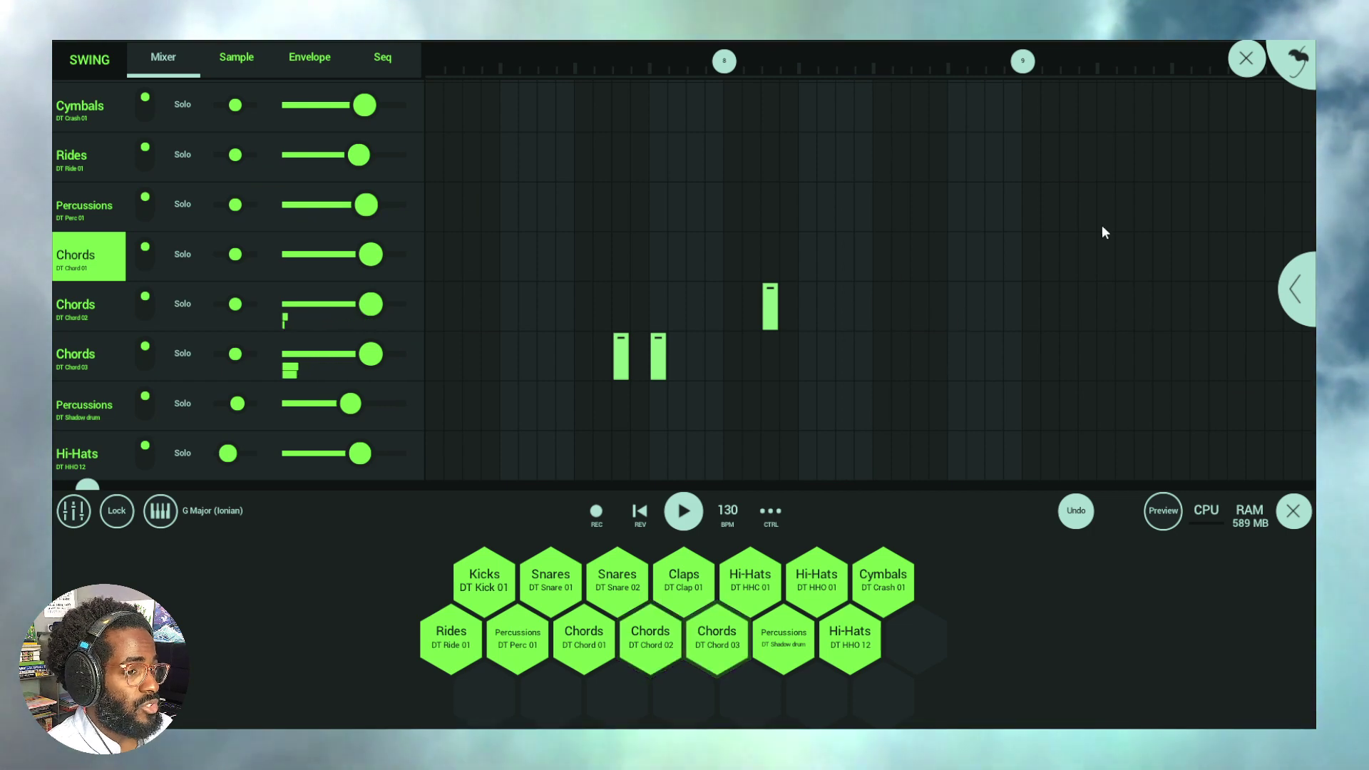
{"action": "left_click", "coordinate": [1247, 59]}
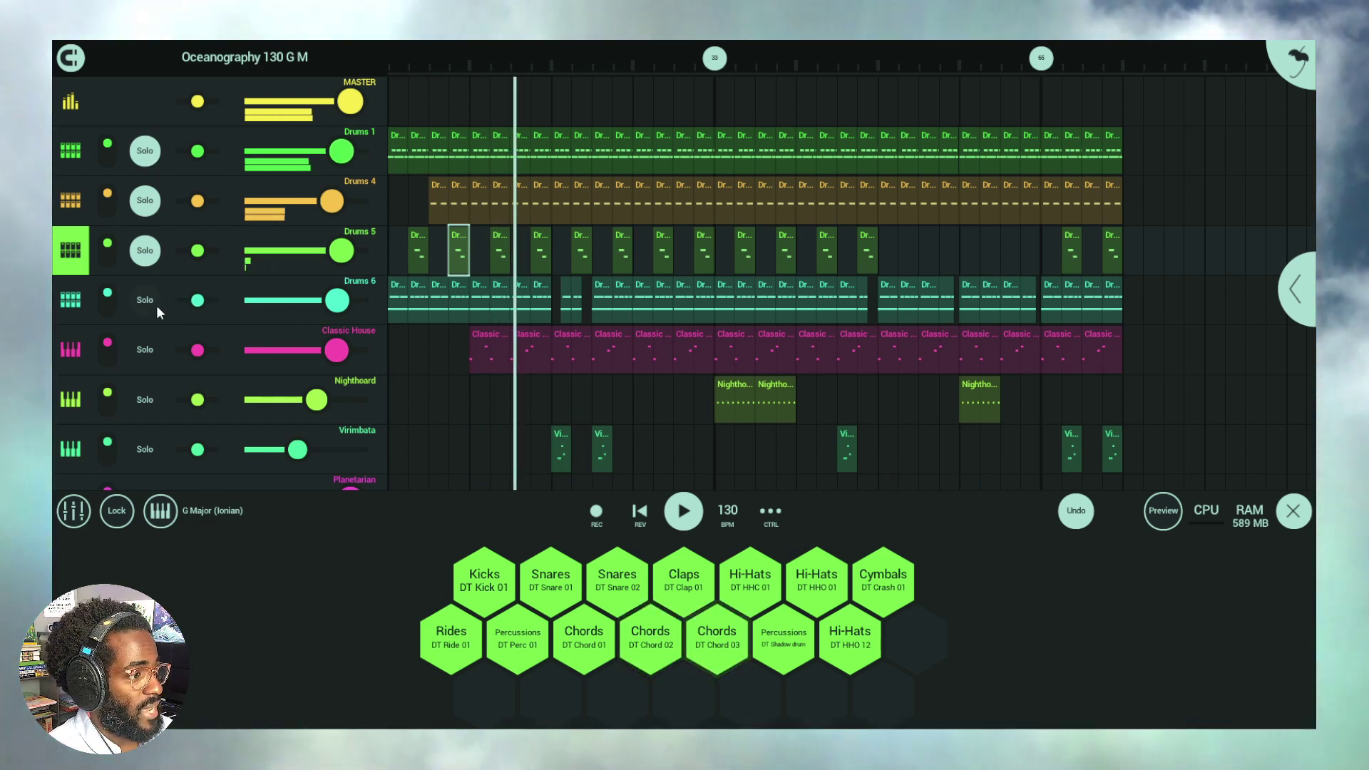
Step: Inspect the Drums 6 pattern's Sample, Envelope and Seq views, then solo Classic House
{"action": "left_click", "coordinate": [517, 303]}
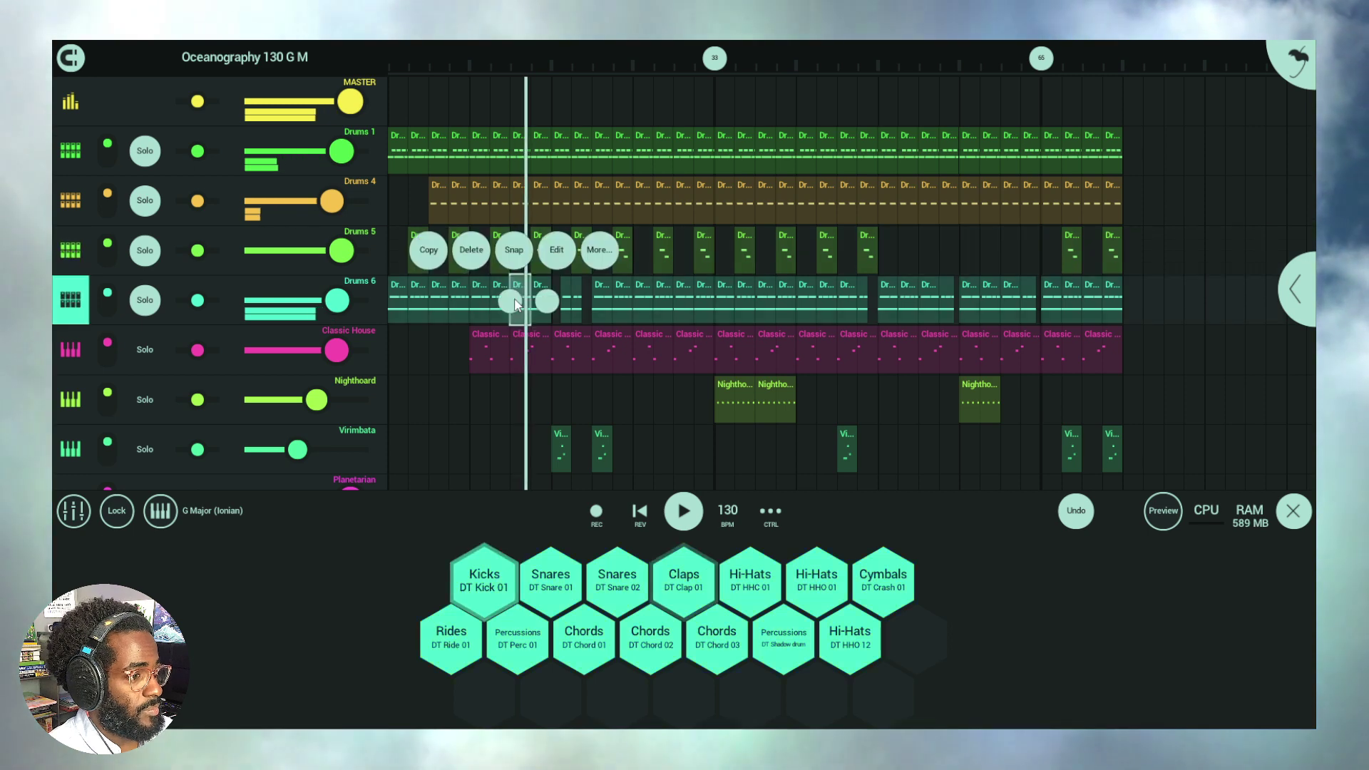
{"action": "double_click", "coordinate": [516, 306]}
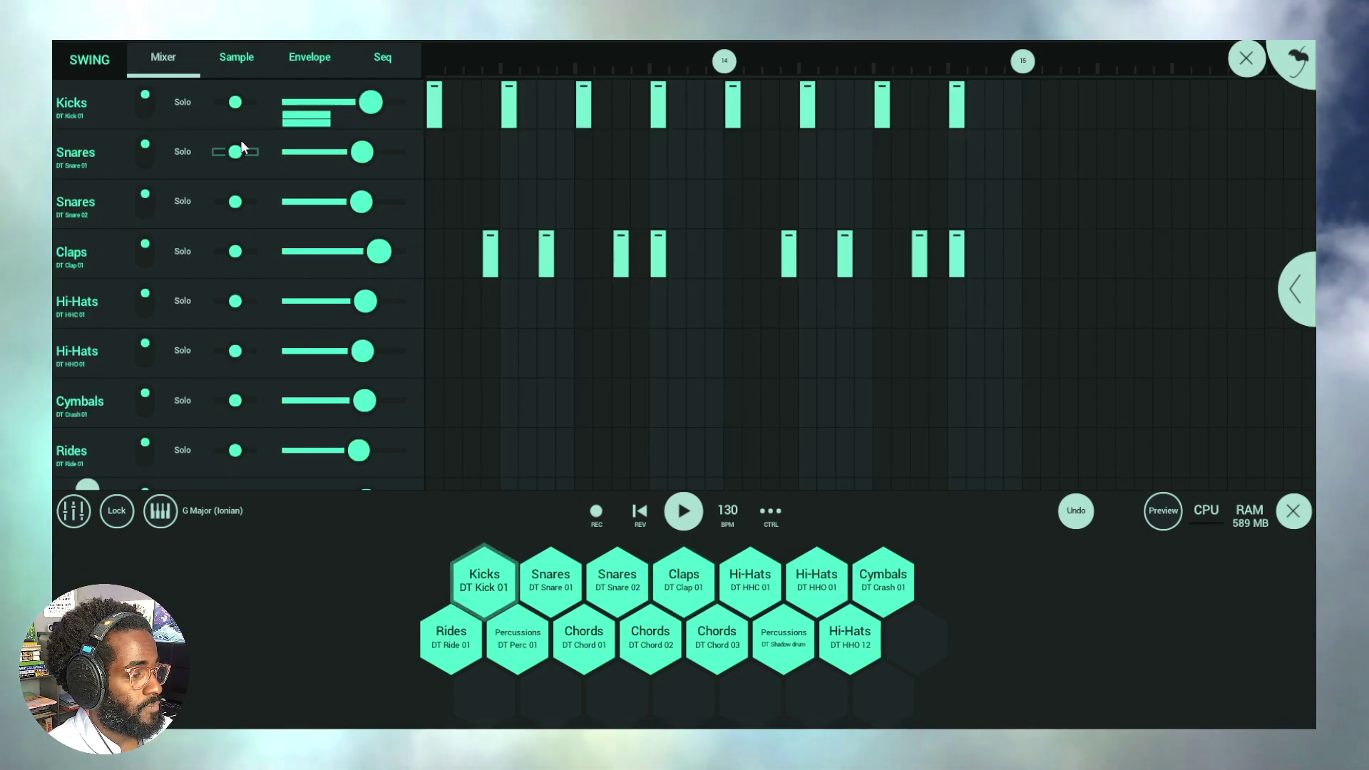
{"action": "scroll", "coordinate": [464, 308], "scroll_direction": "down", "scroll_amount": 5}
{"action": "scroll", "coordinate": [456, 277], "scroll_direction": "up", "scroll_amount": 5}
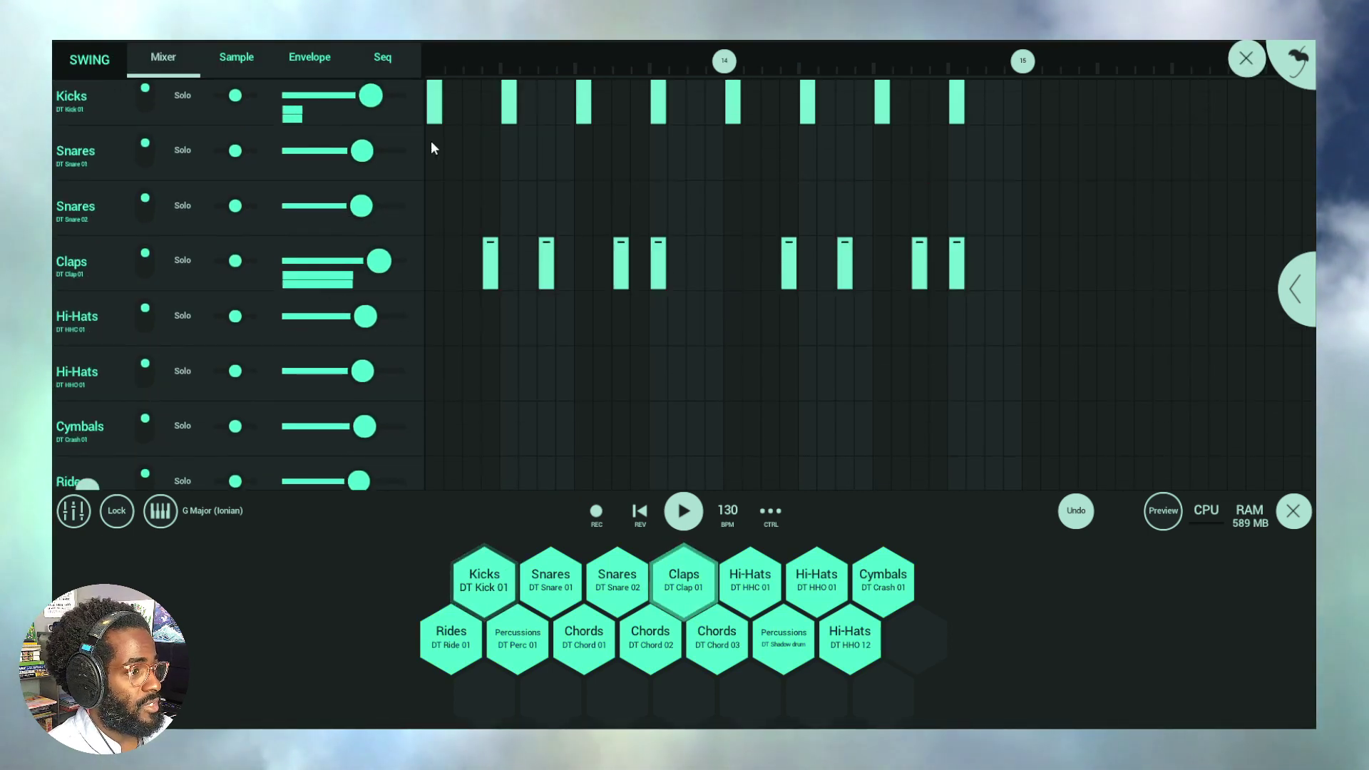
{"action": "left_click", "coordinate": [236, 57]}
{"action": "left_click", "coordinate": [310, 57]}
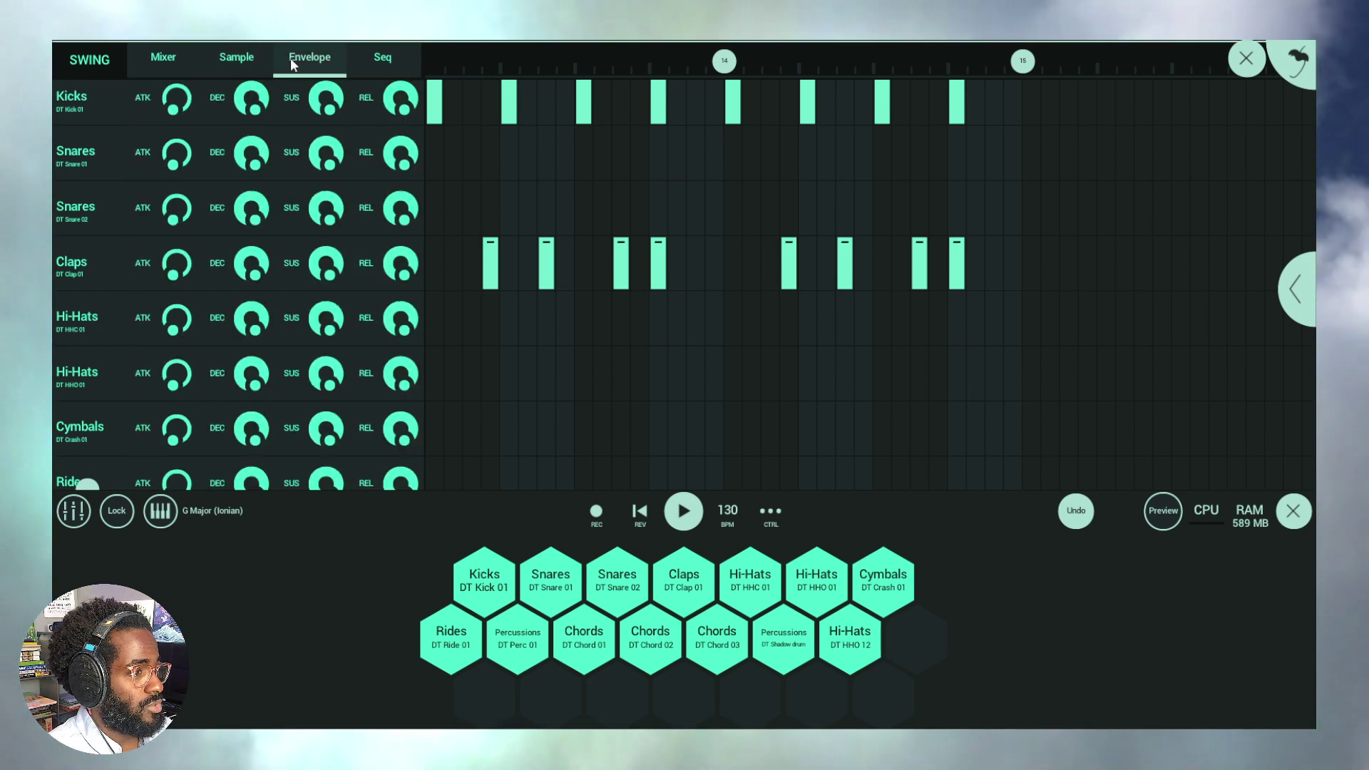
{"action": "left_click", "coordinate": [362, 58]}
{"action": "scroll", "coordinate": [431, 133], "scroll_direction": "up", "scroll_amount": 1}
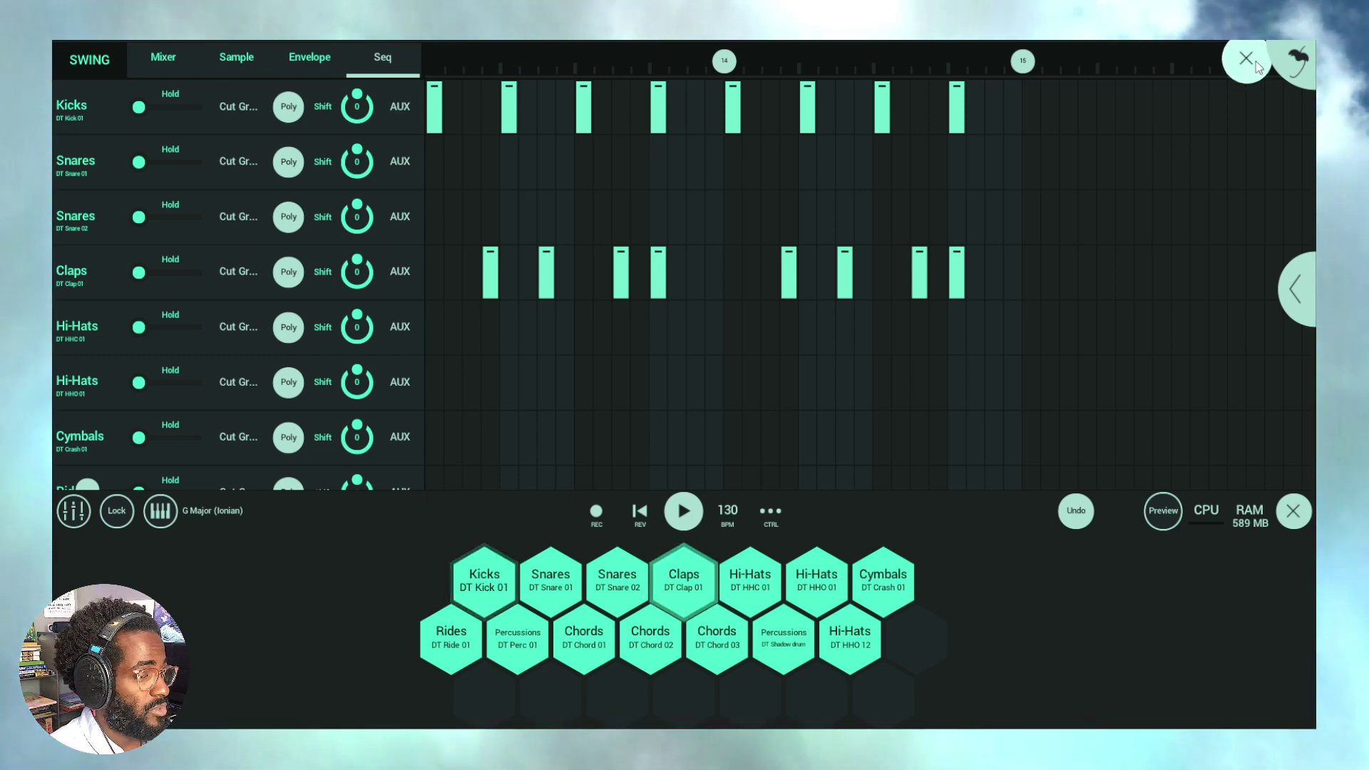
{"action": "left_click", "coordinate": [1246, 58]}
{"action": "left_click", "coordinate": [134, 353]}
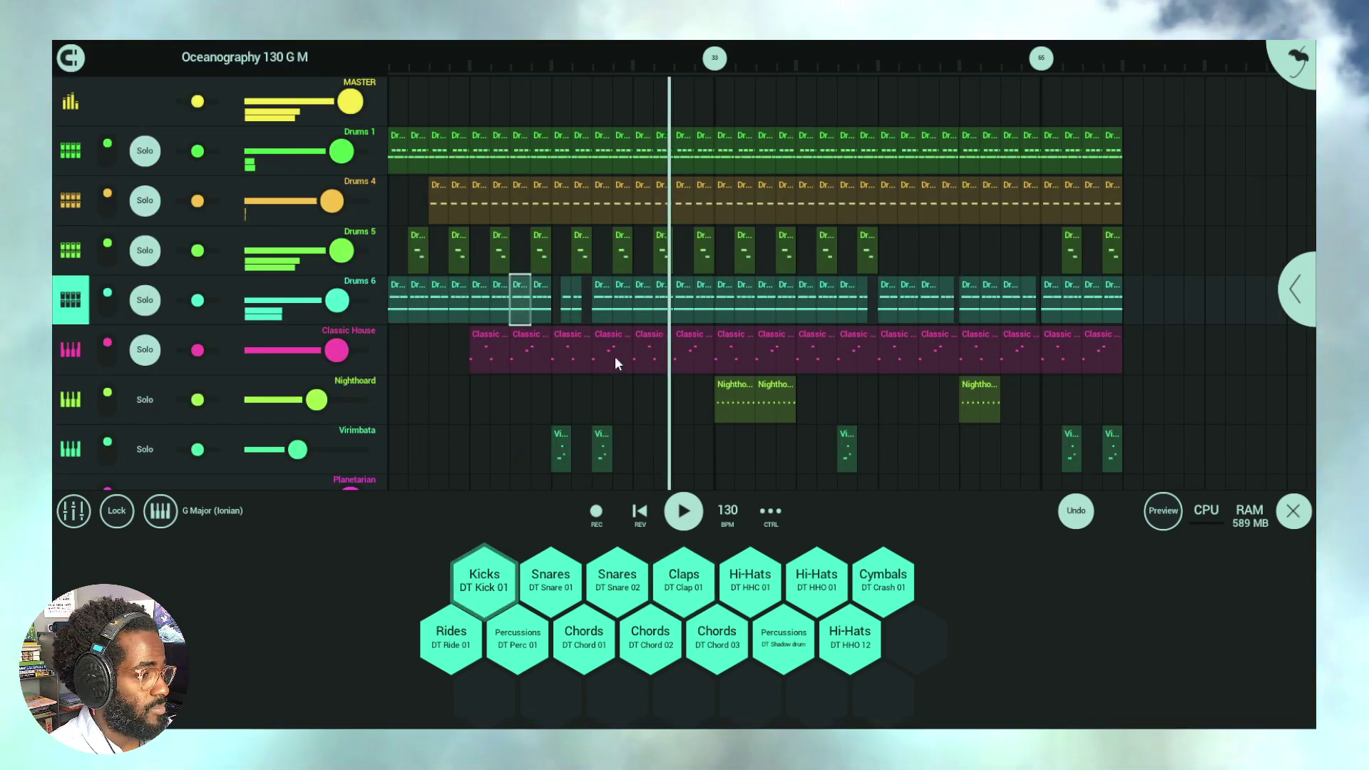
Step: Select Classic House, then unsolo Drums 4, Drums 5, Drums 6, Classic House and Nighthoard
{"action": "left_click", "coordinate": [71, 349]}
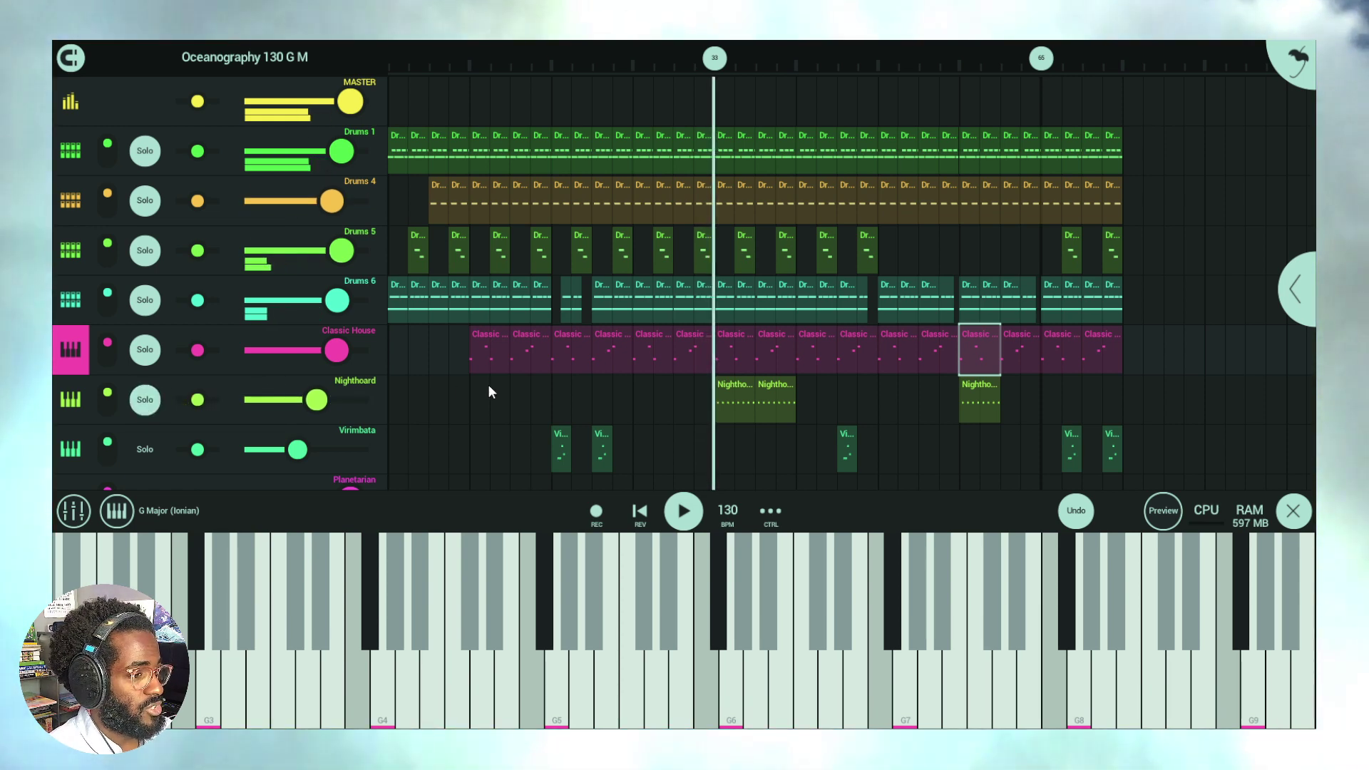
{"action": "scroll", "coordinate": [487, 387], "scroll_direction": "down", "scroll_amount": 2}
{"action": "scroll", "coordinate": [401, 341], "scroll_direction": "up", "scroll_amount": 2}
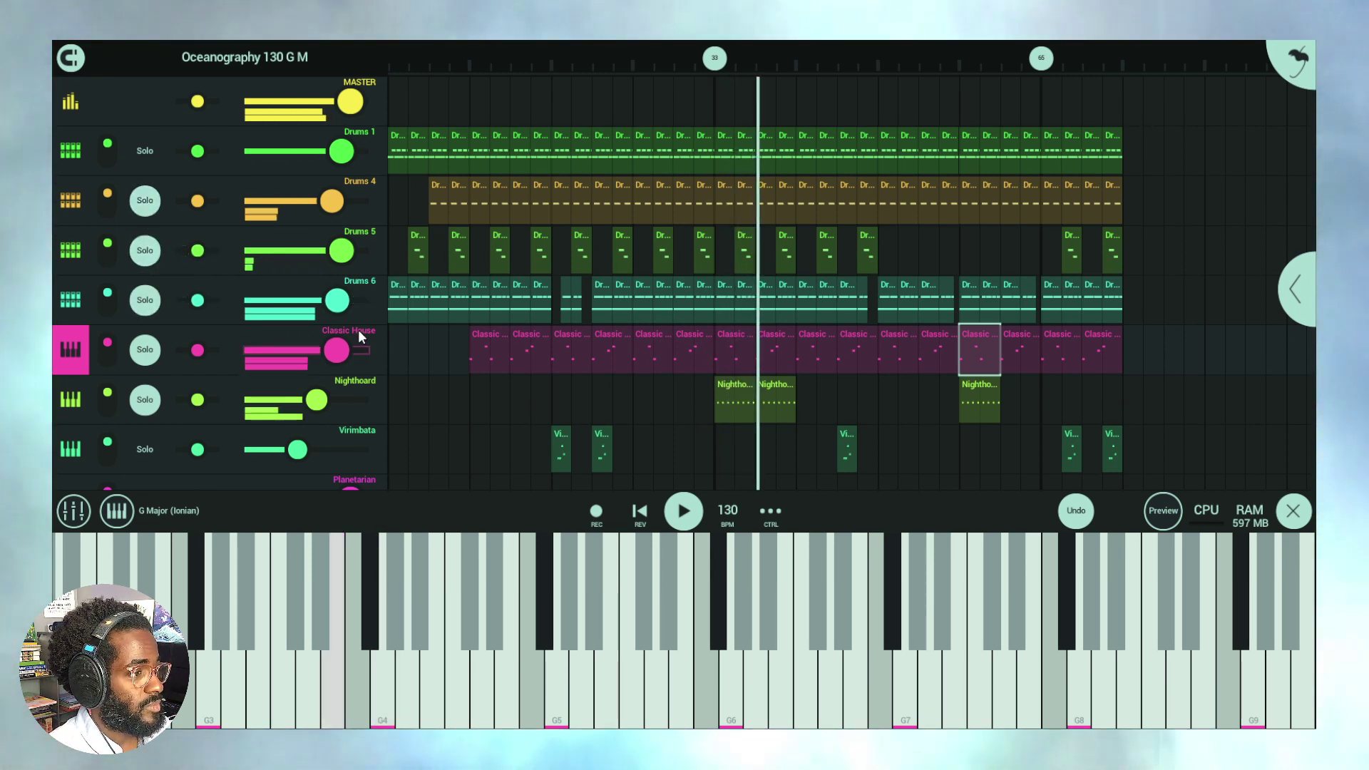
{"action": "scroll", "coordinate": [473, 375], "scroll_direction": "down", "scroll_amount": 1}
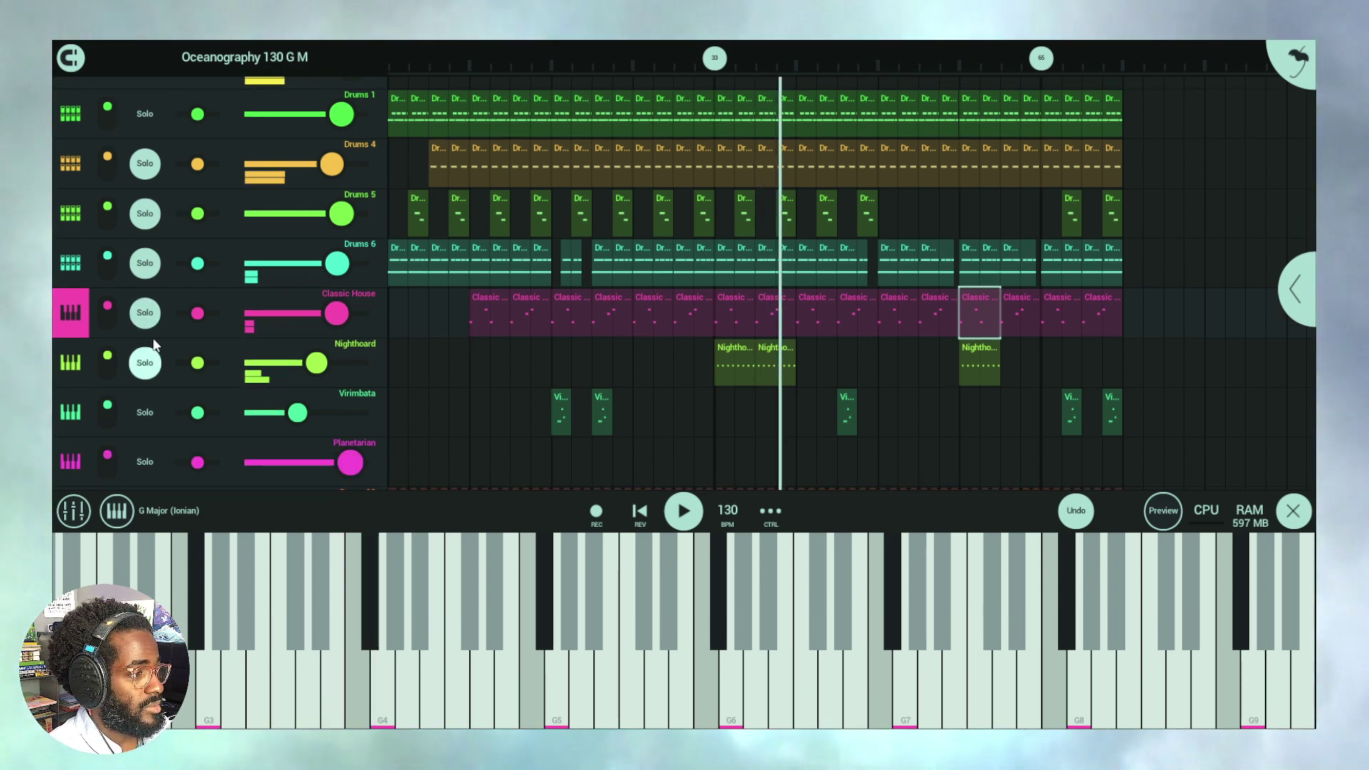
{"action": "left_click", "coordinate": [145, 164]}
{"action": "left_click", "coordinate": [145, 214]}
{"action": "left_click", "coordinate": [145, 263]}
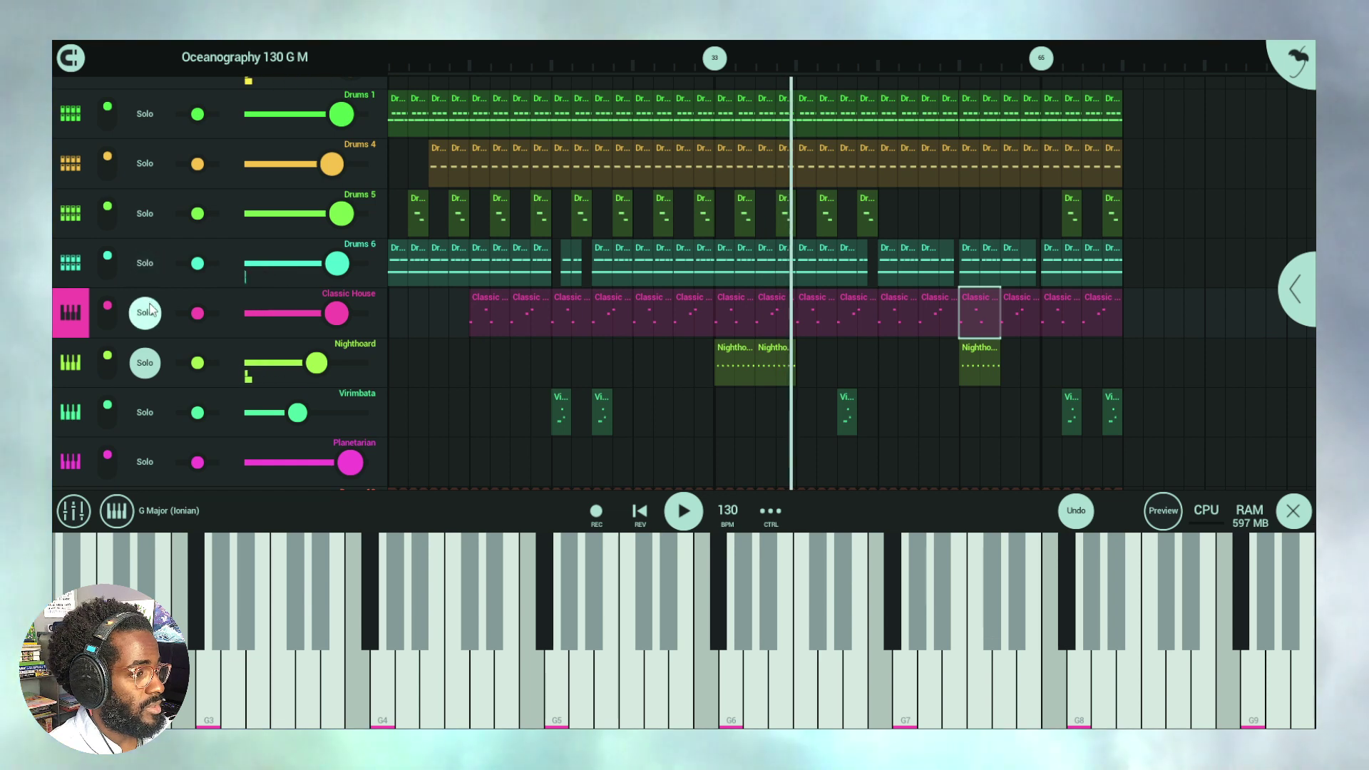
{"action": "left_click", "coordinate": [145, 312]}
{"action": "left_click", "coordinate": [146, 355]}
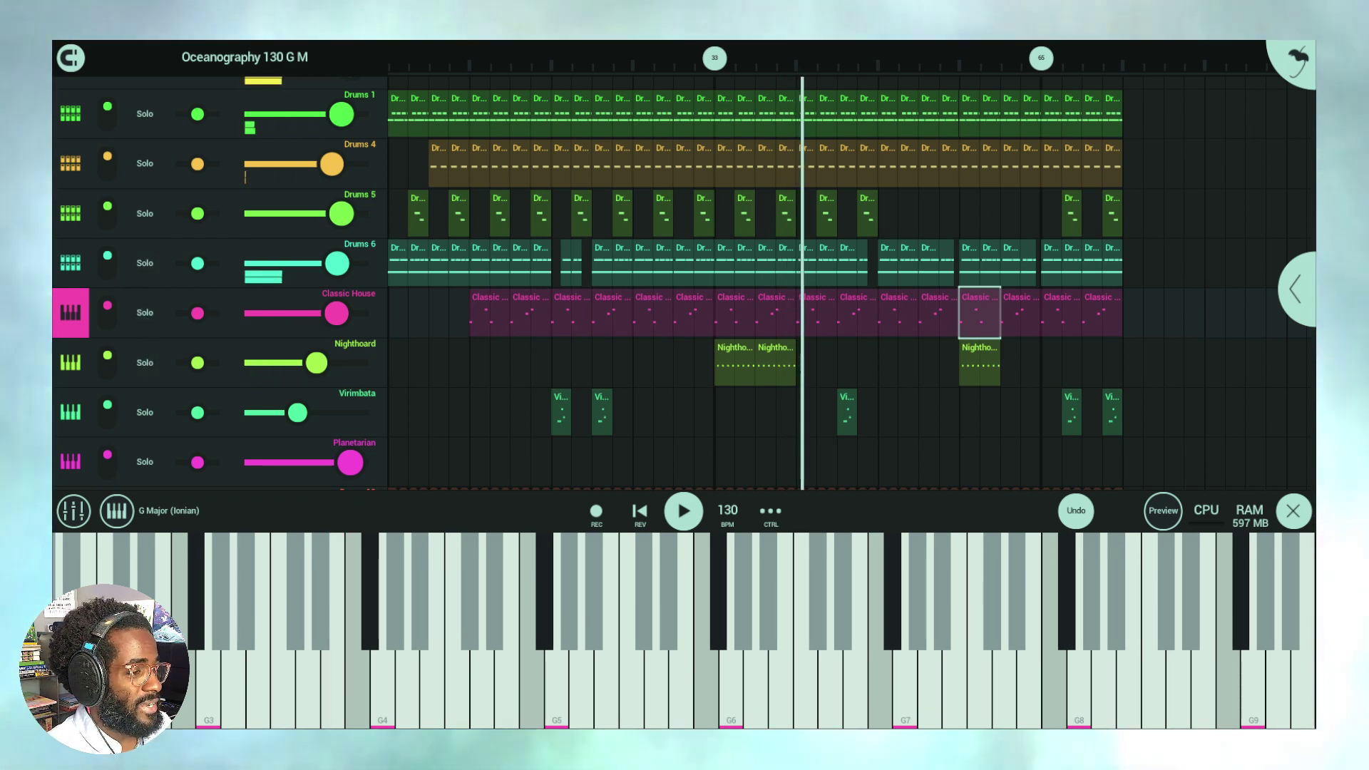